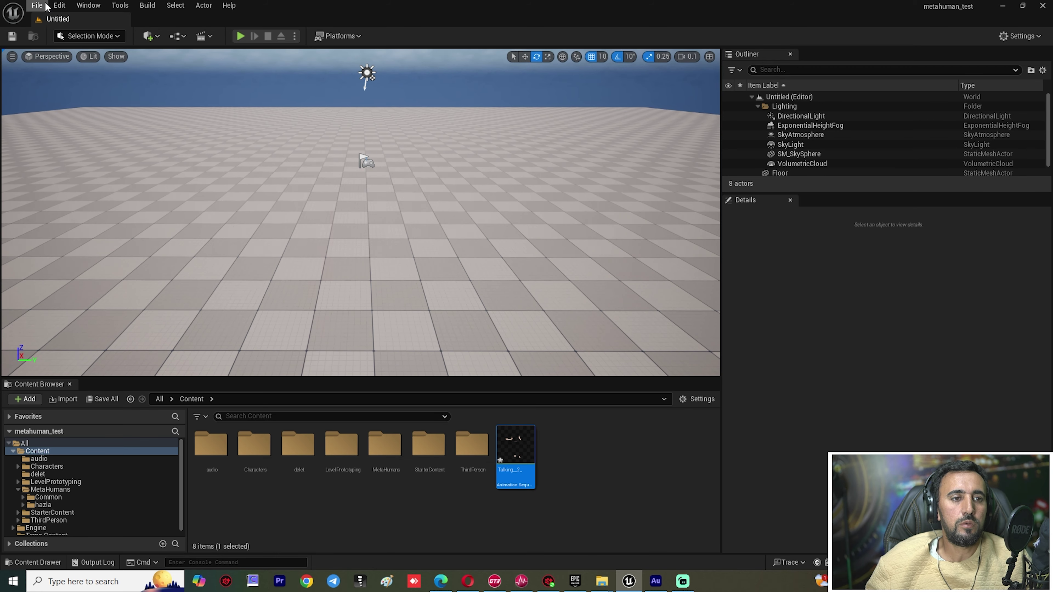
- Create a new level from a level template
click(45, 5)
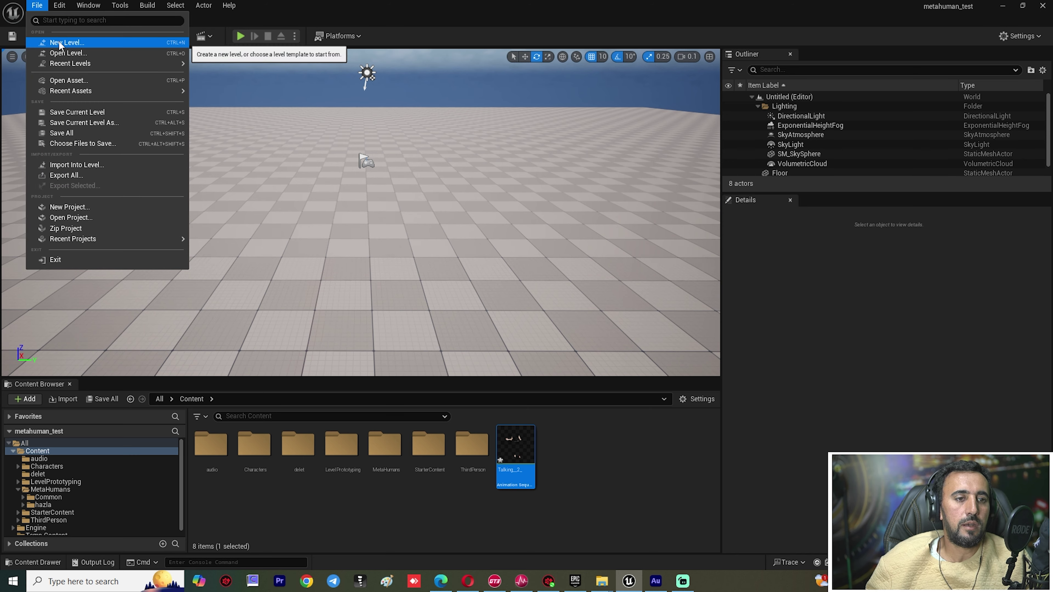
click(47, 41)
double_click(506, 220)
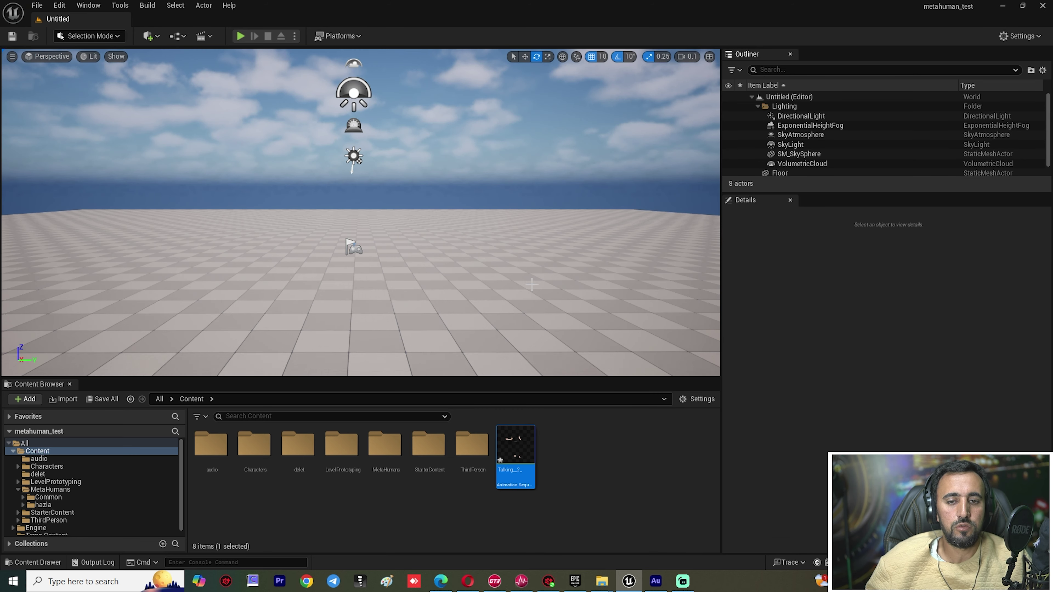
mouse_move(360, 211)
right_down()
mouse_move(377, 228)
mouse_move(364, 226)
right_up()
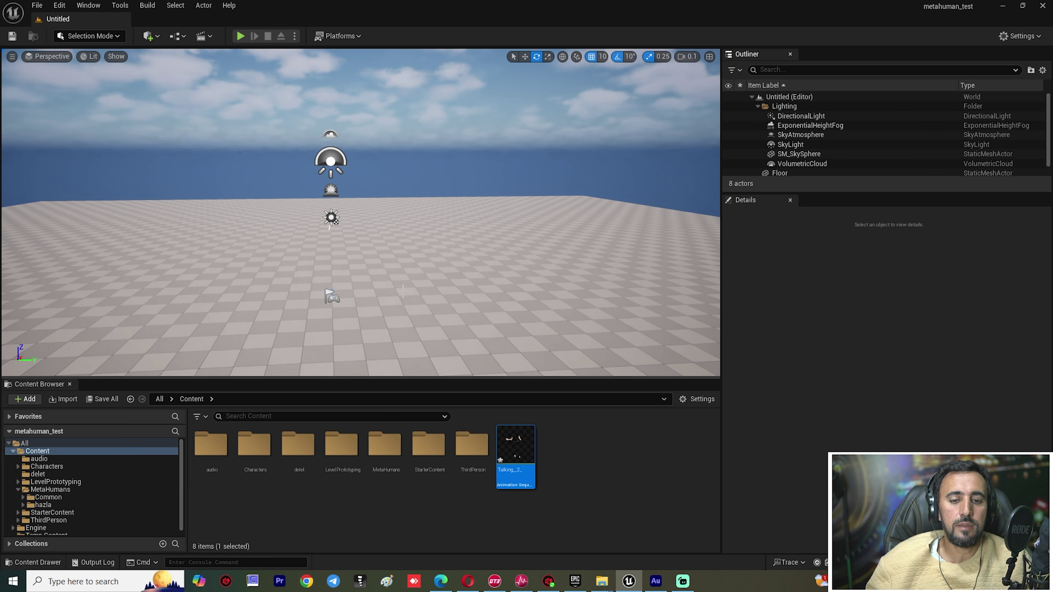
- Search the project's plugins for "metahuman" and check whether the MetaHuman plugins are enabled
click(60, 6)
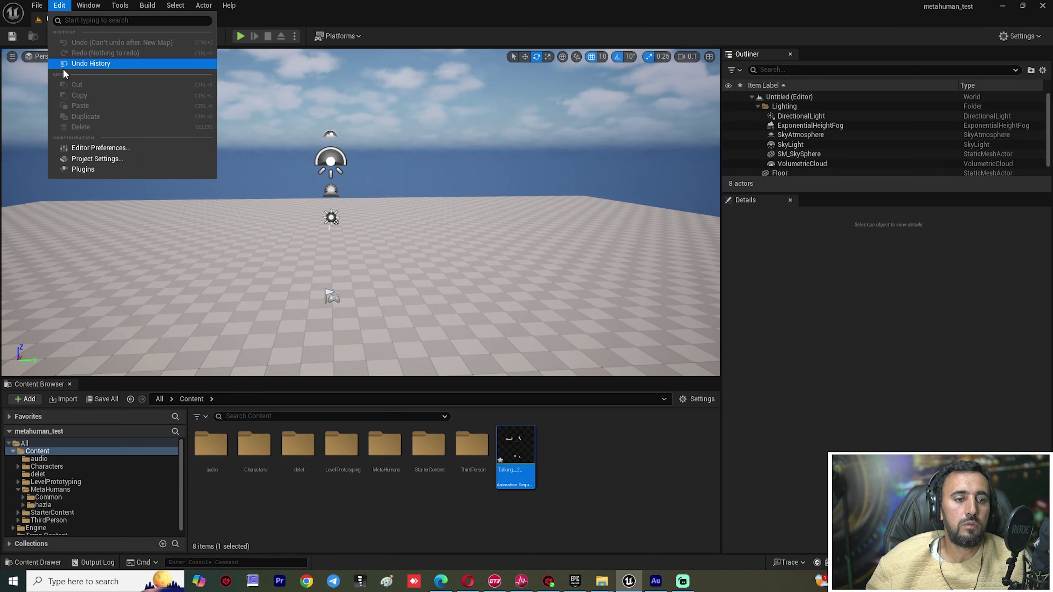
click(92, 171)
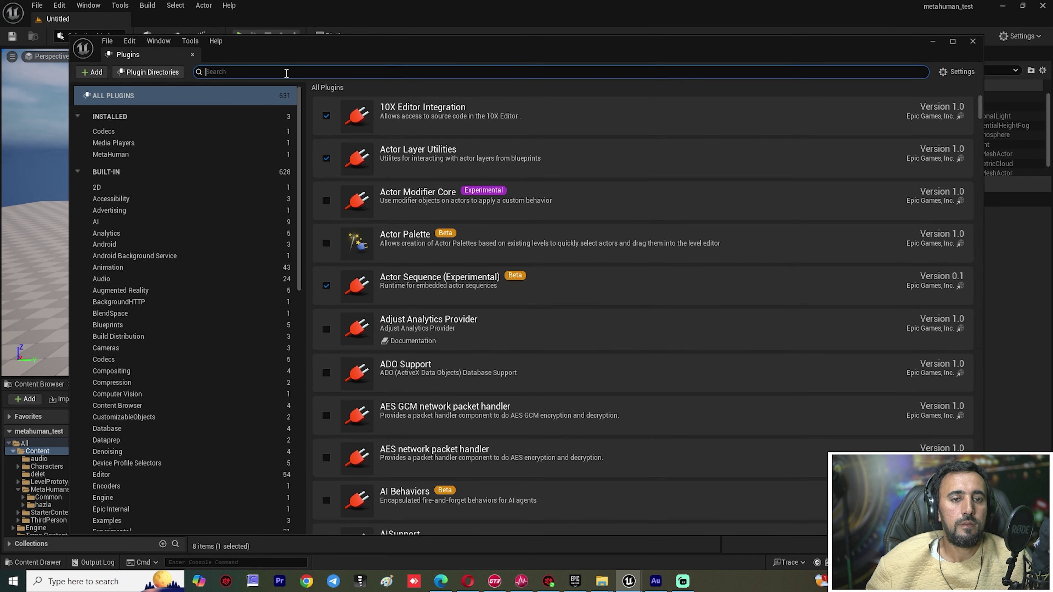
click(286, 73)
text(metahu)
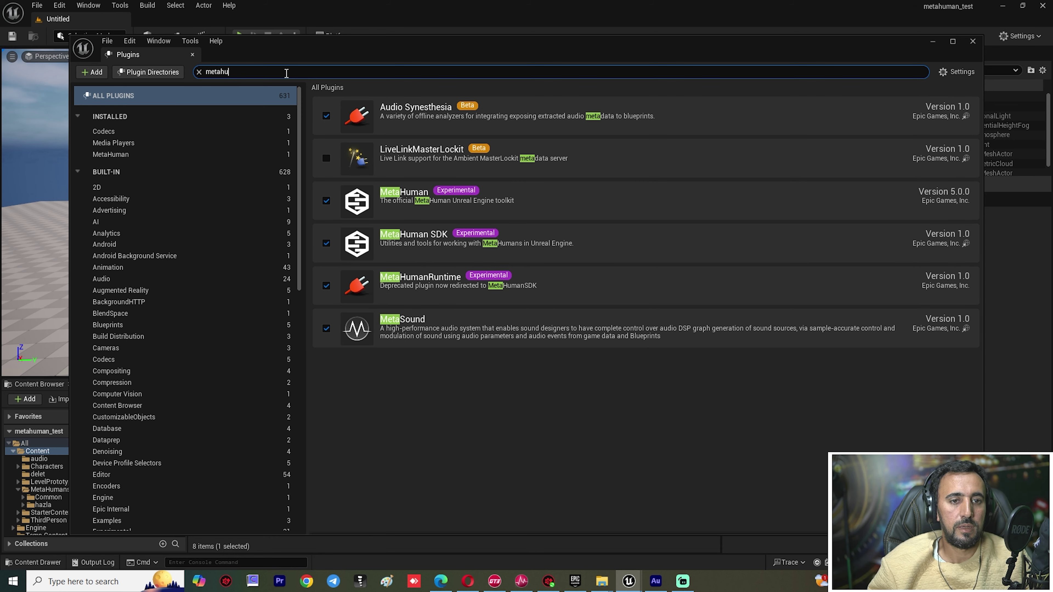
text(man)
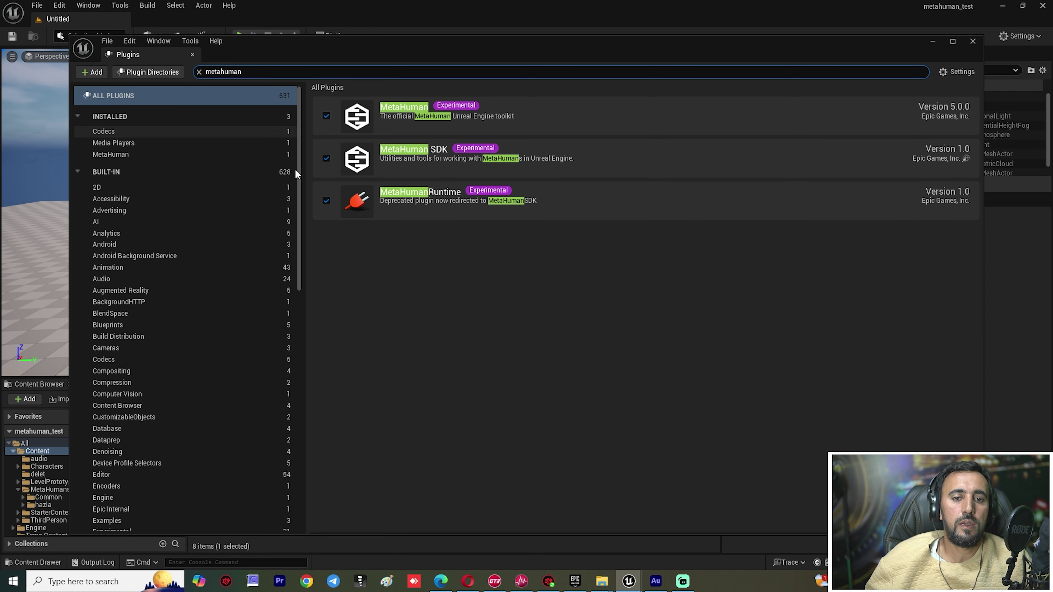
click(973, 41)
- Switch to the Epic Games Launcher, search the Marketplace for "metahuman" and open the MetaHuman Plugin's detail page
key(super)
text(epic)
key(Return)
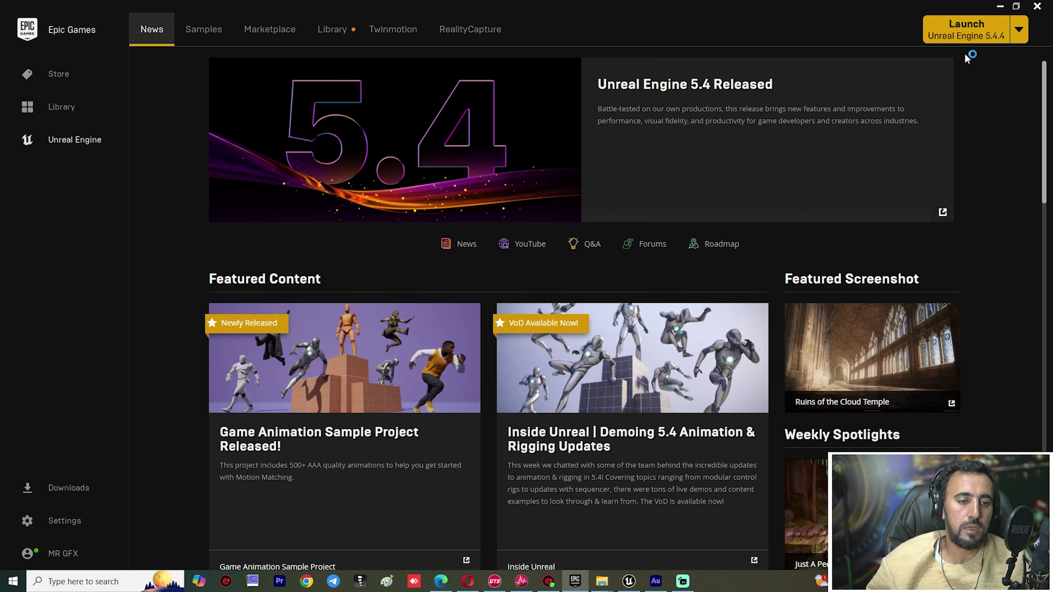
click(332, 29)
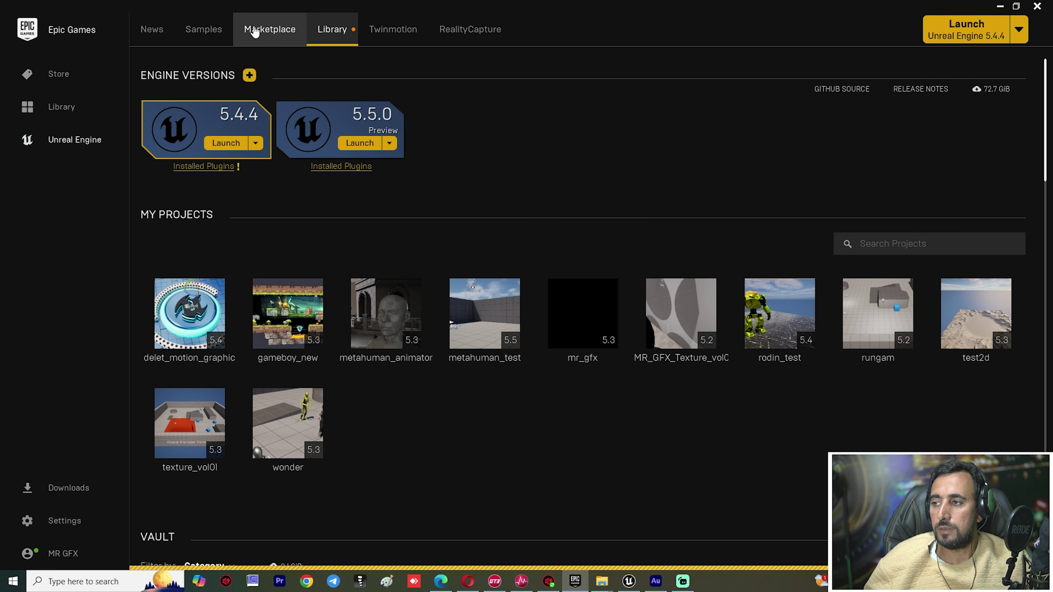
click(254, 31)
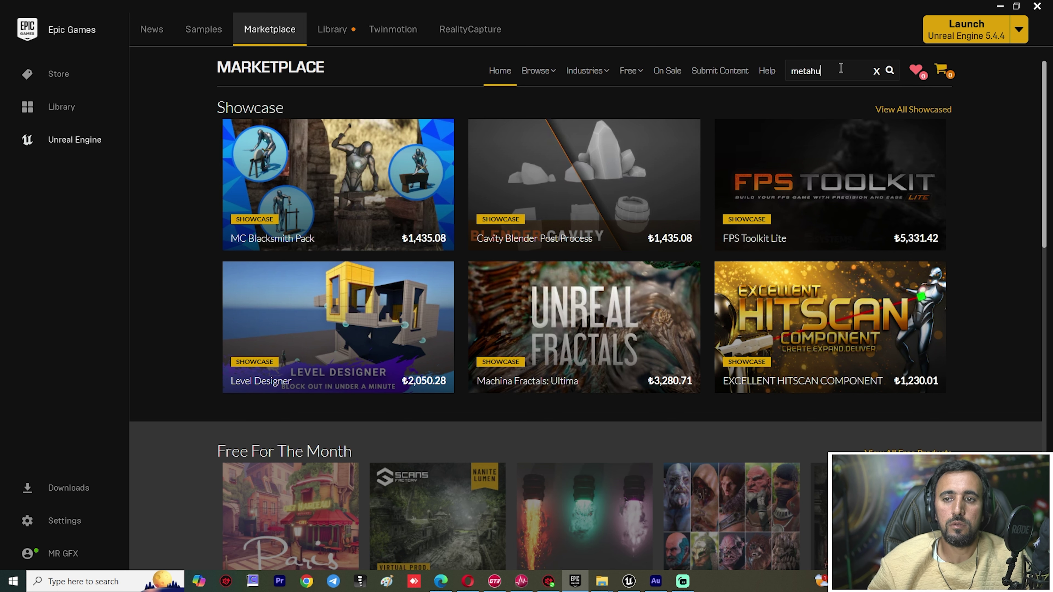
key(Return)
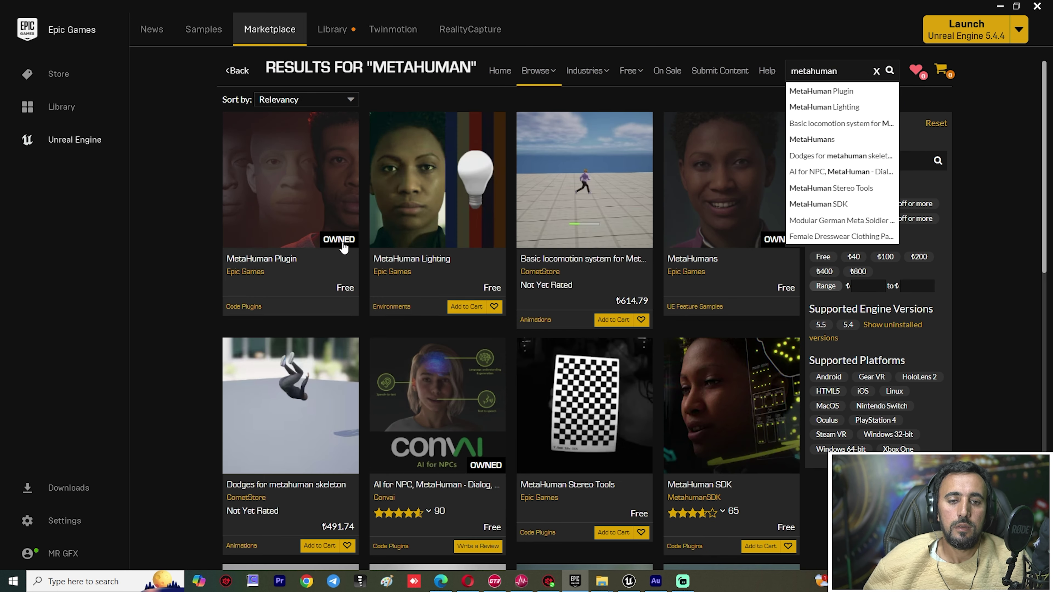
click(262, 194)
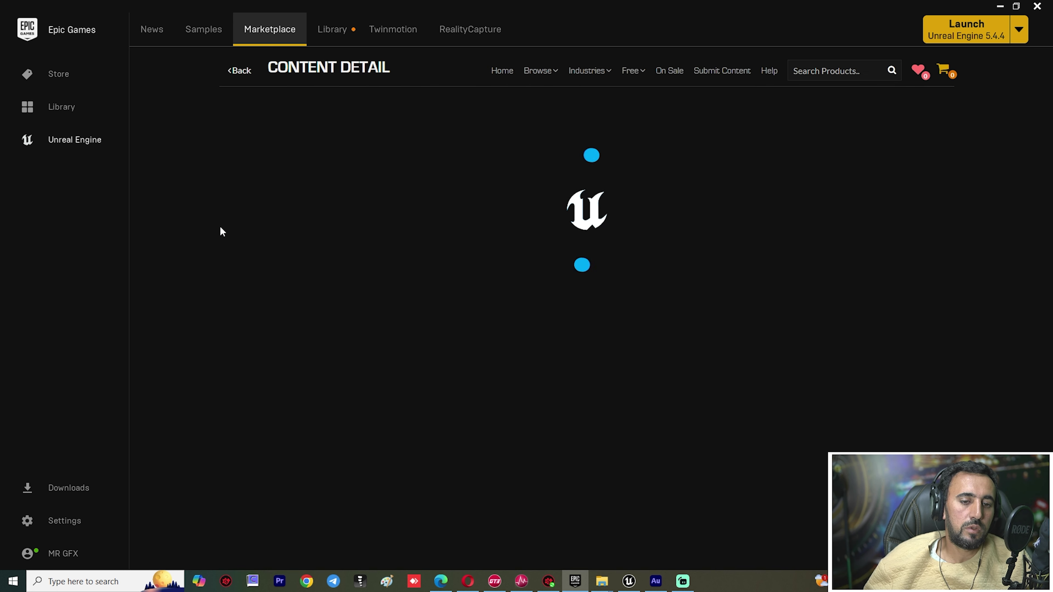
- Check the engine slots offered for installing the MetaHuman Plugin, cancel the installation, and view the installed engine versions before closing the launcher
click(726, 299)
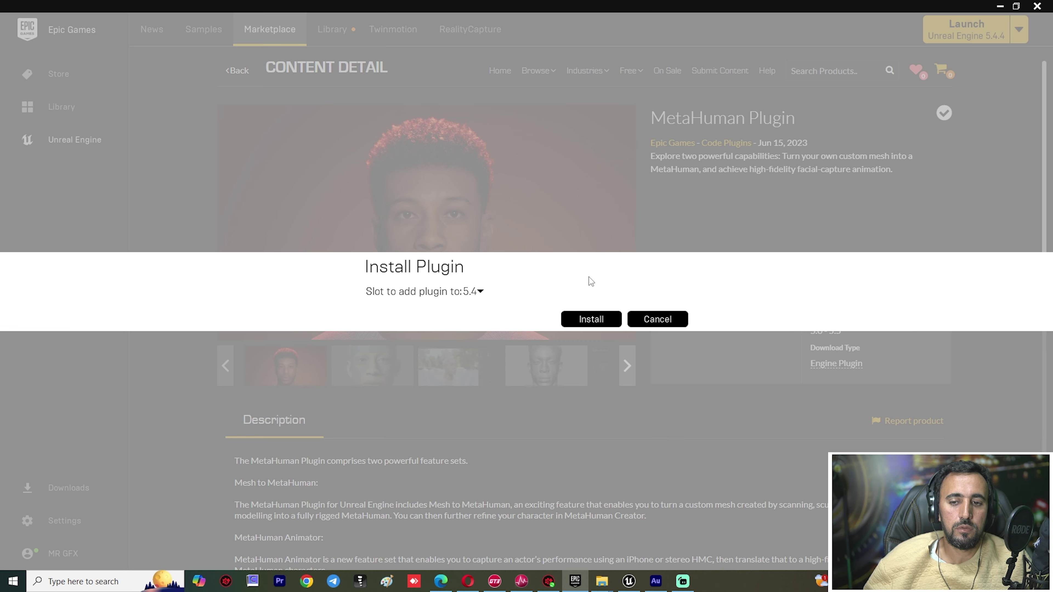
click(471, 292)
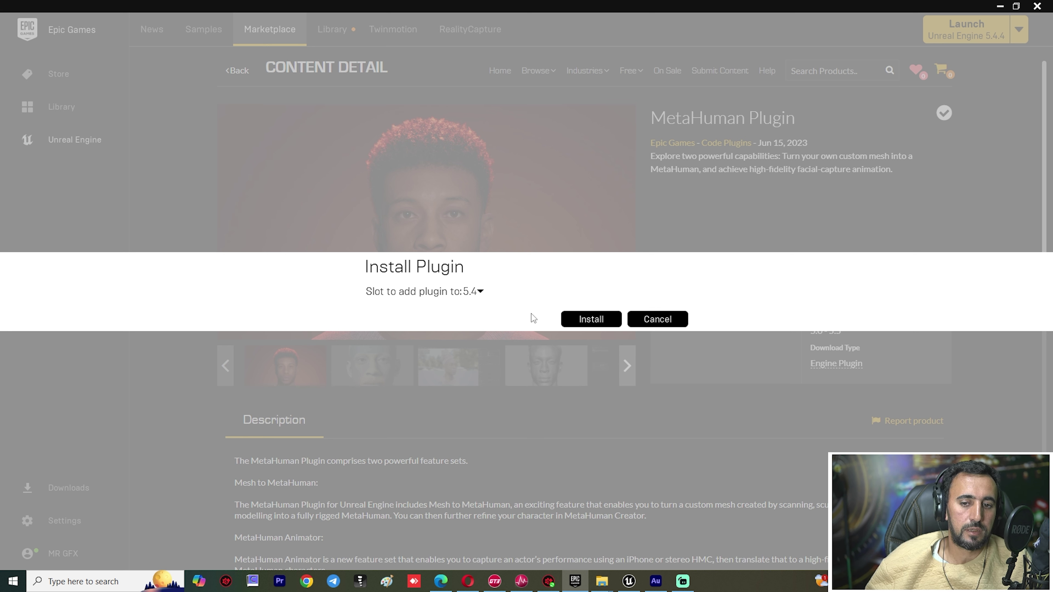
click(473, 292)
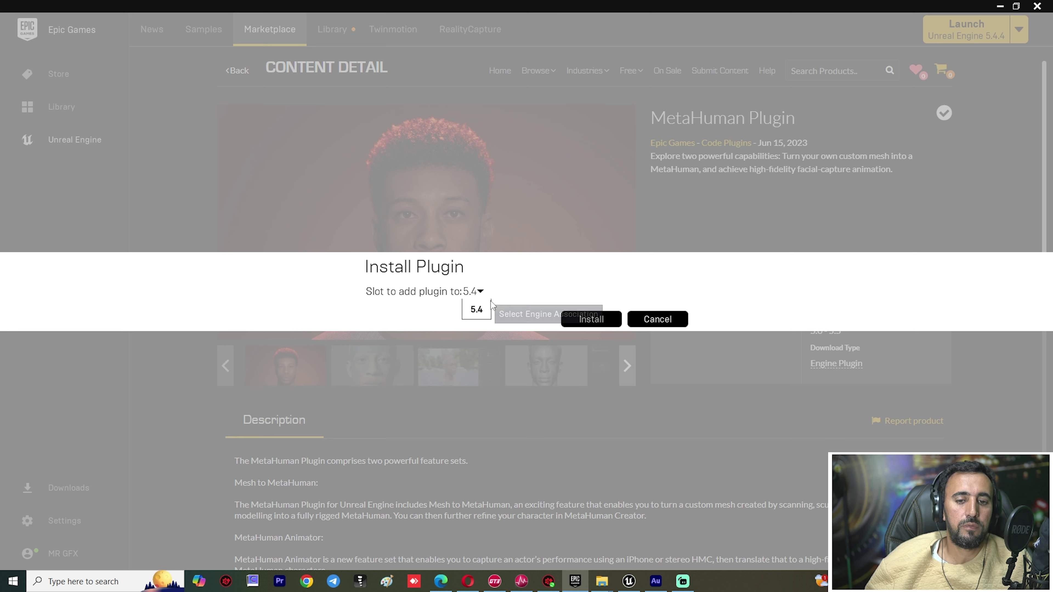
click(658, 319)
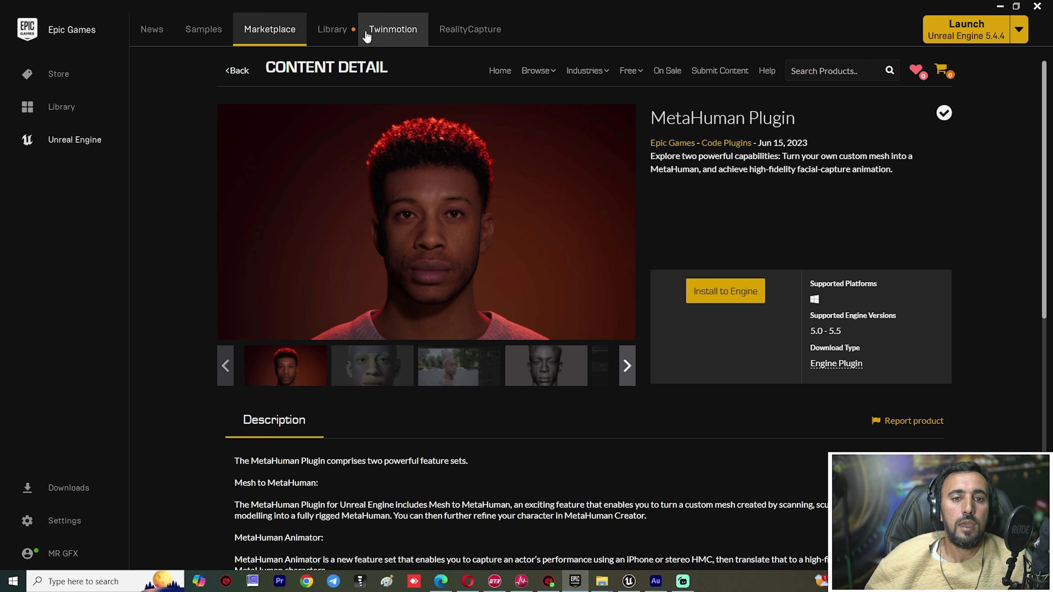
click(332, 38)
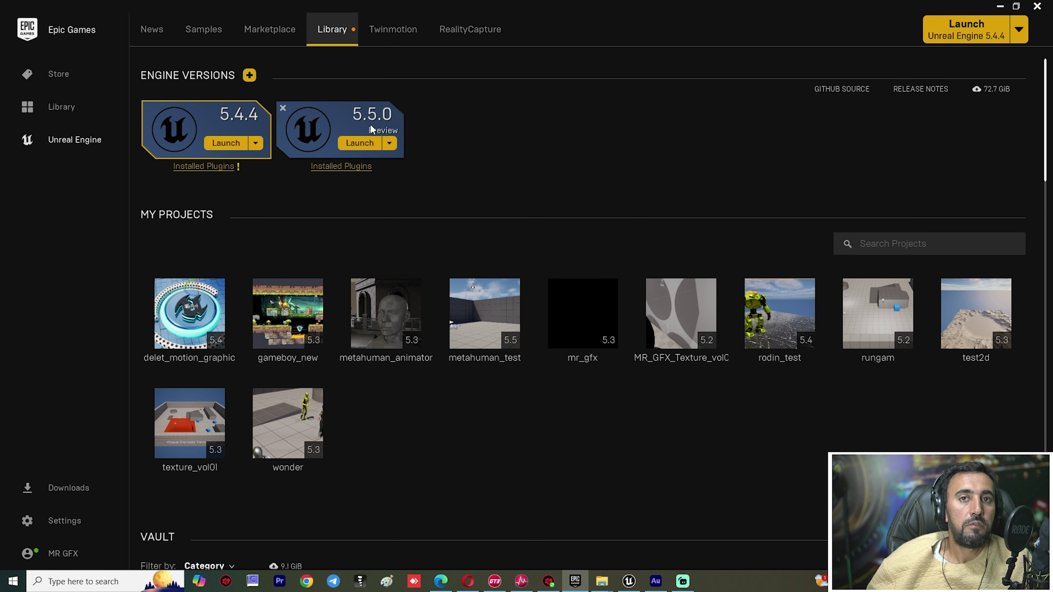
click(1036, 7)
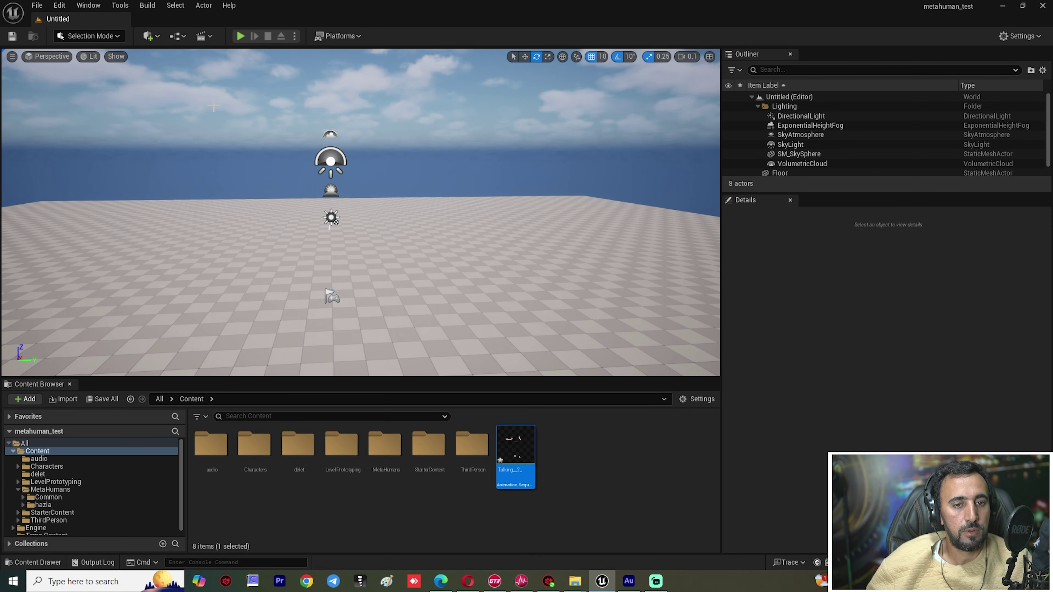
- Return to the Unreal Editor and check the enabled state of the "metahuman" plugins in the plugin list
click(65, 8)
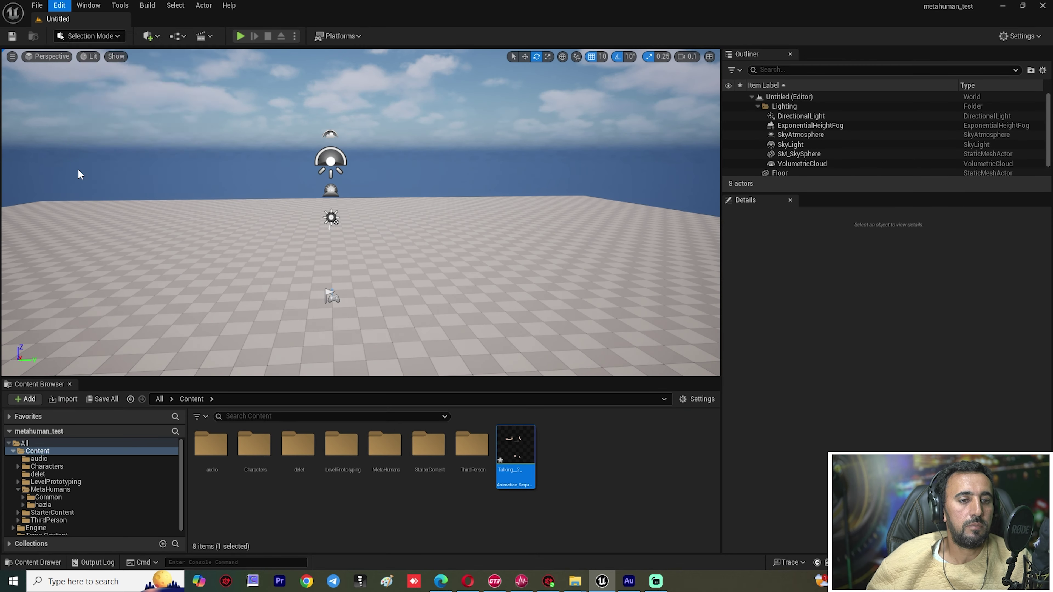
click(81, 169)
text(me)
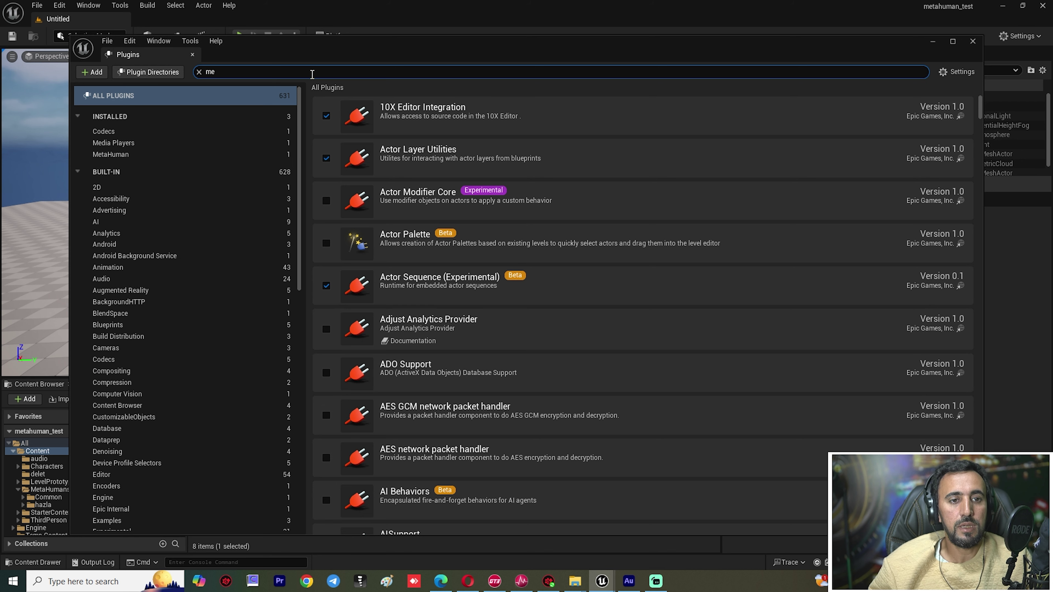
text(tahuman)
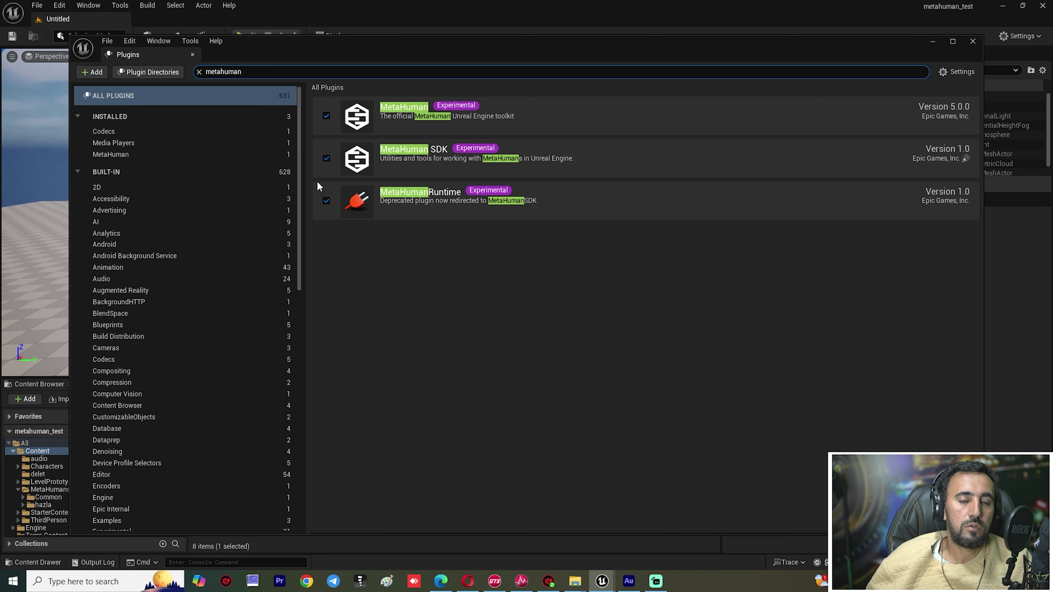
click(973, 41)
- Open Quixel Bridge and show the My MetaHumans collection
right_drag(326, 146, 331, 203)
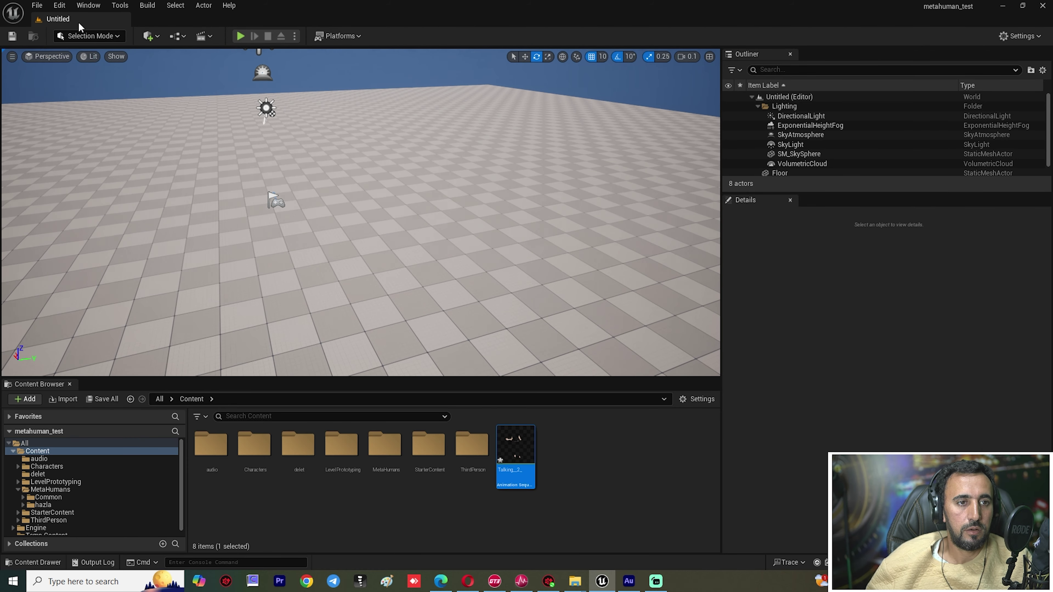
click(59, 5)
mouse_move(88, 5)
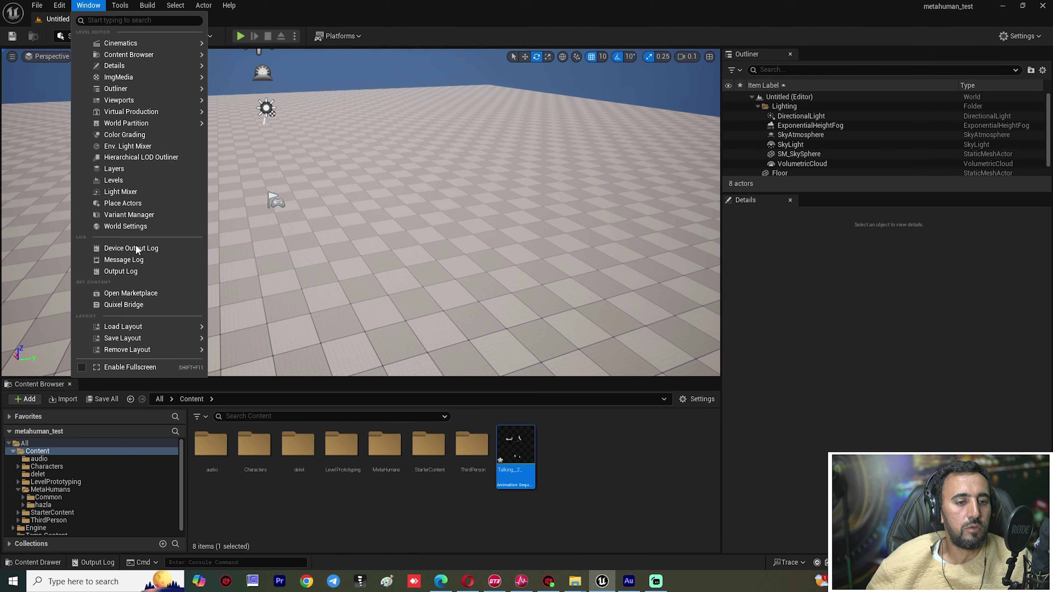
click(140, 308)
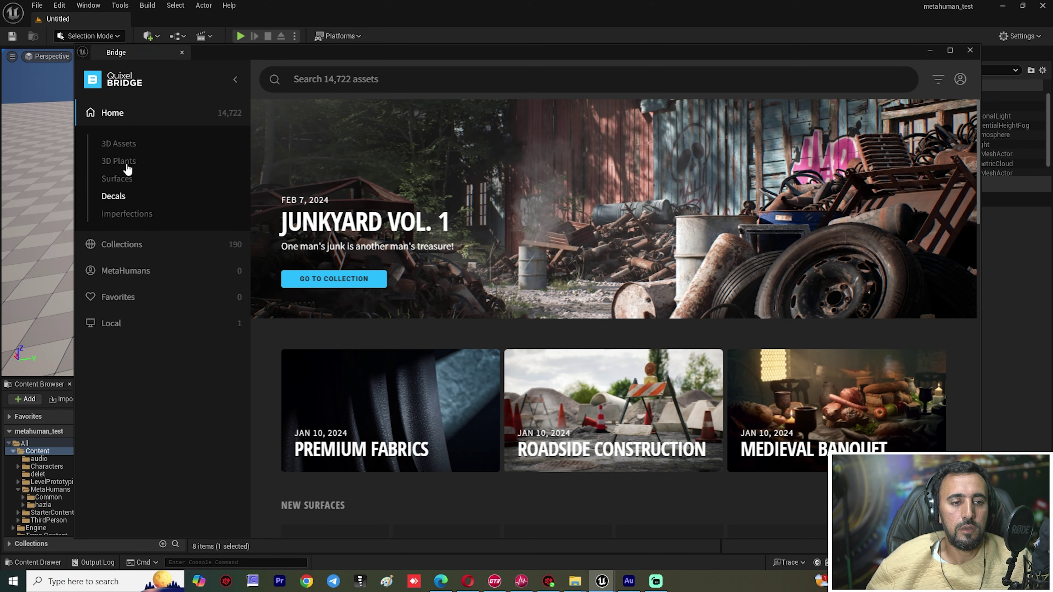
click(119, 161)
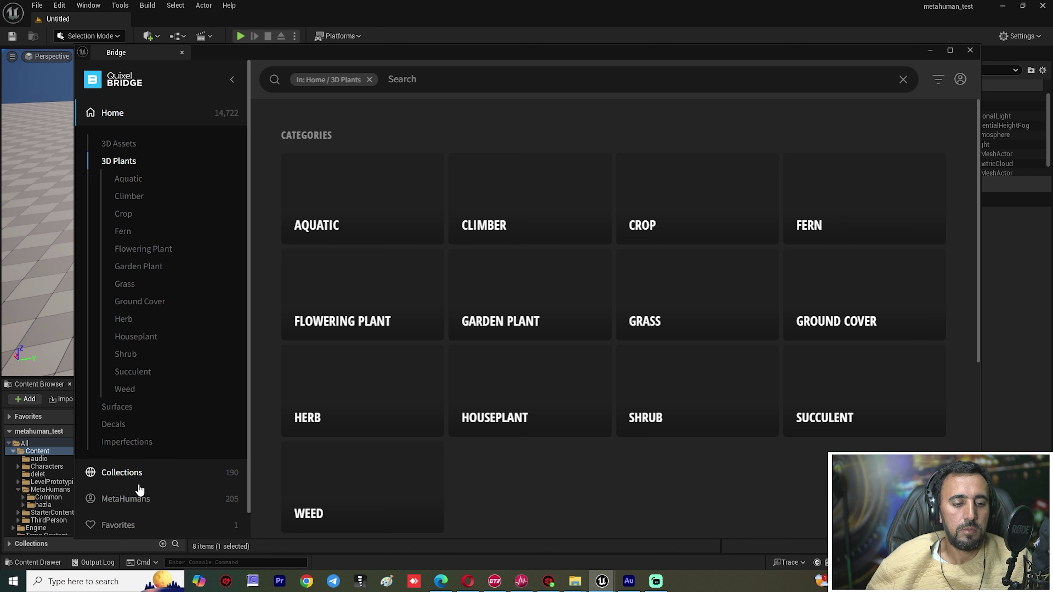
click(141, 499)
click(129, 214)
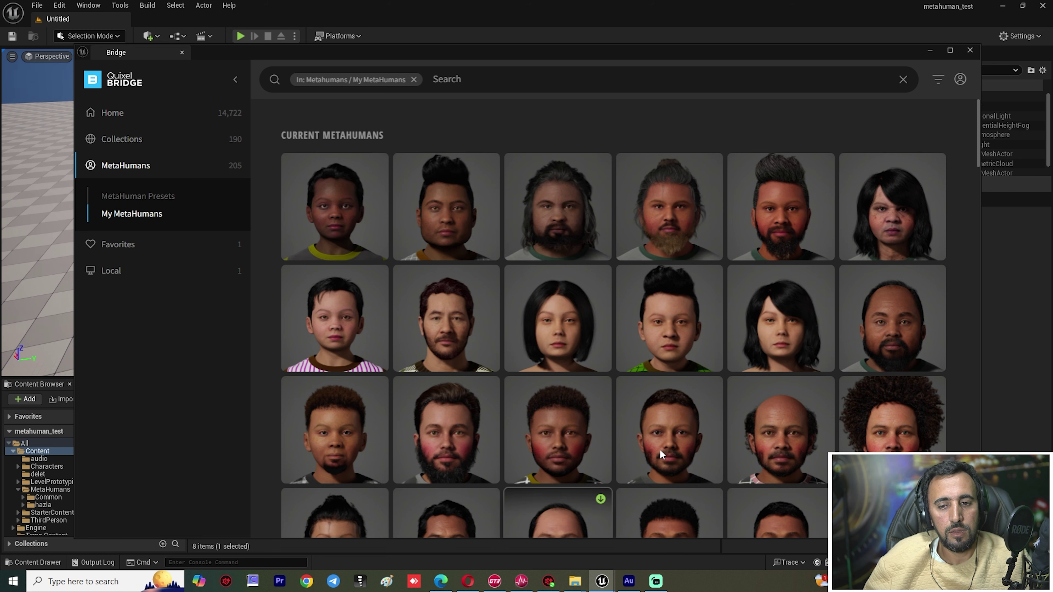
- Add the downloaded hazla MetaHuman from Bridge to the project and close Bridge
scroll(920, 233, down, 5)
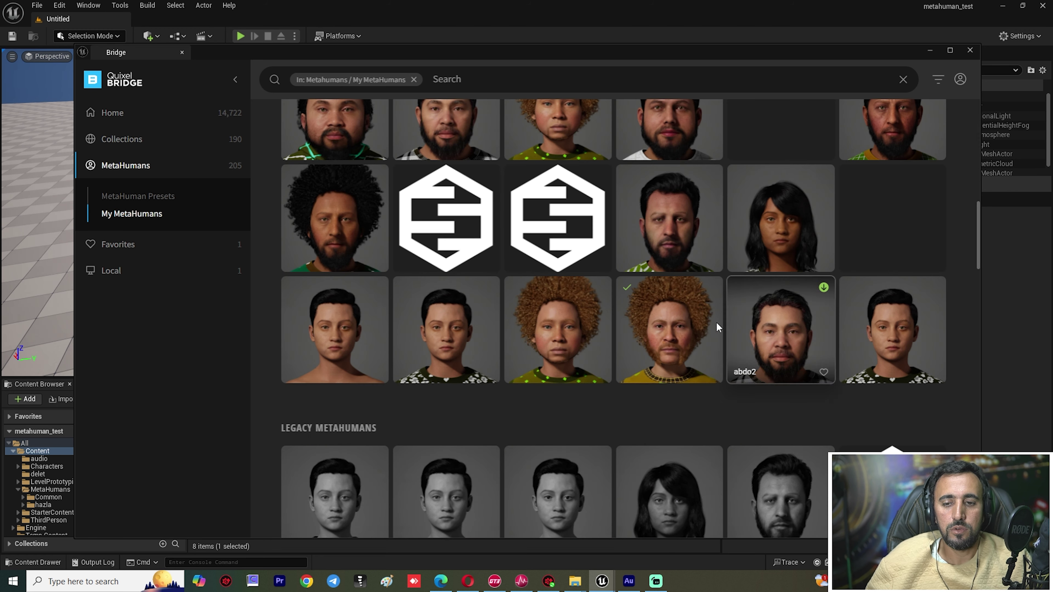
click(659, 330)
drag(650, 59, 533, 67)
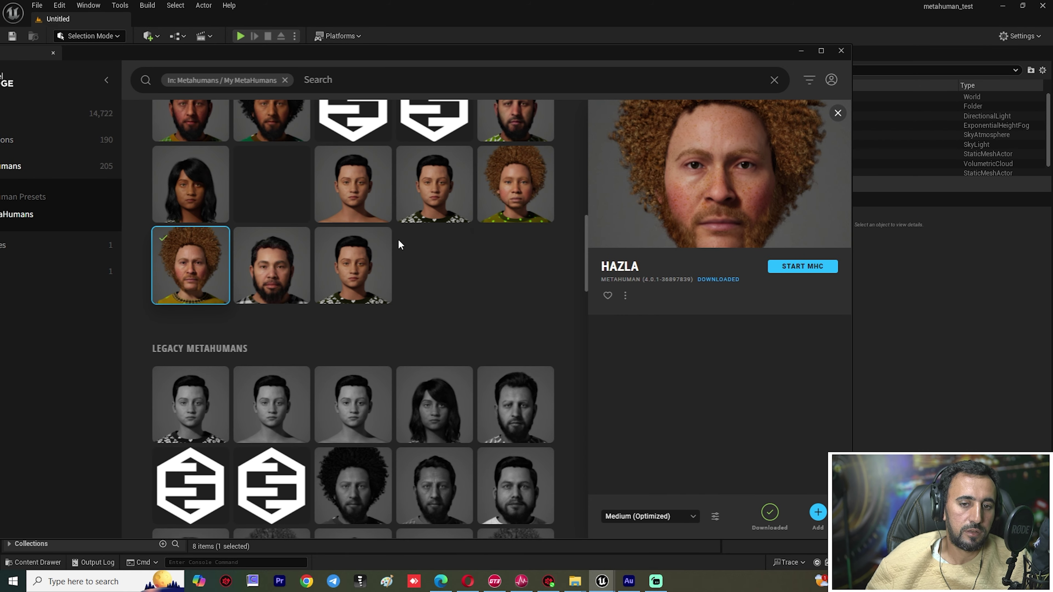
click(818, 518)
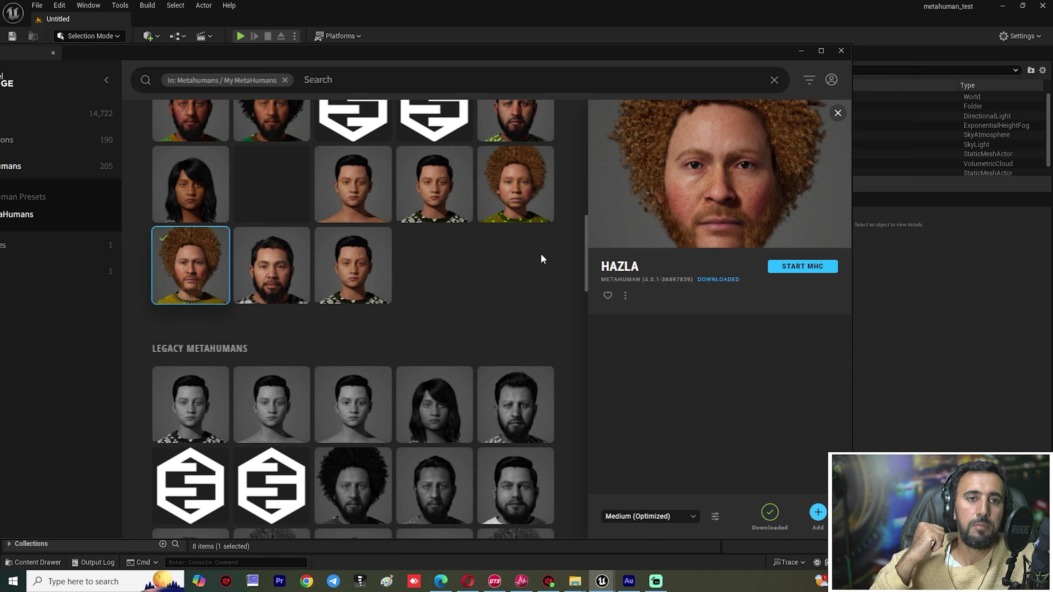
click(840, 51)
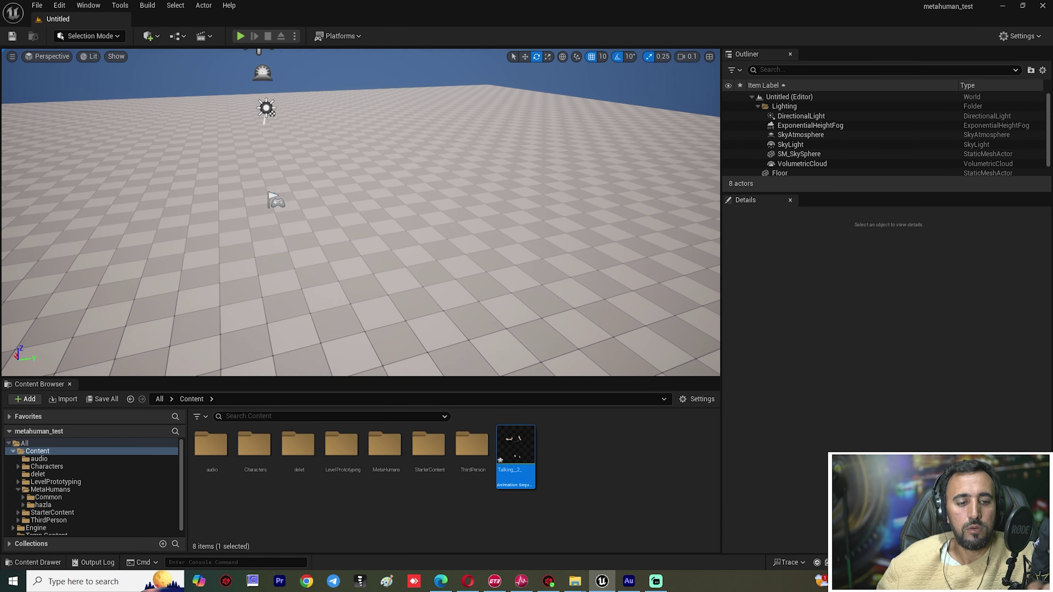
- Place the BP_hazla blueprint from the hazla folder on the floor at about X -110, Y 200, and frame the character's face
click(47, 503)
drag(559, 444, 342, 227)
drag(430, 148, 430, 148)
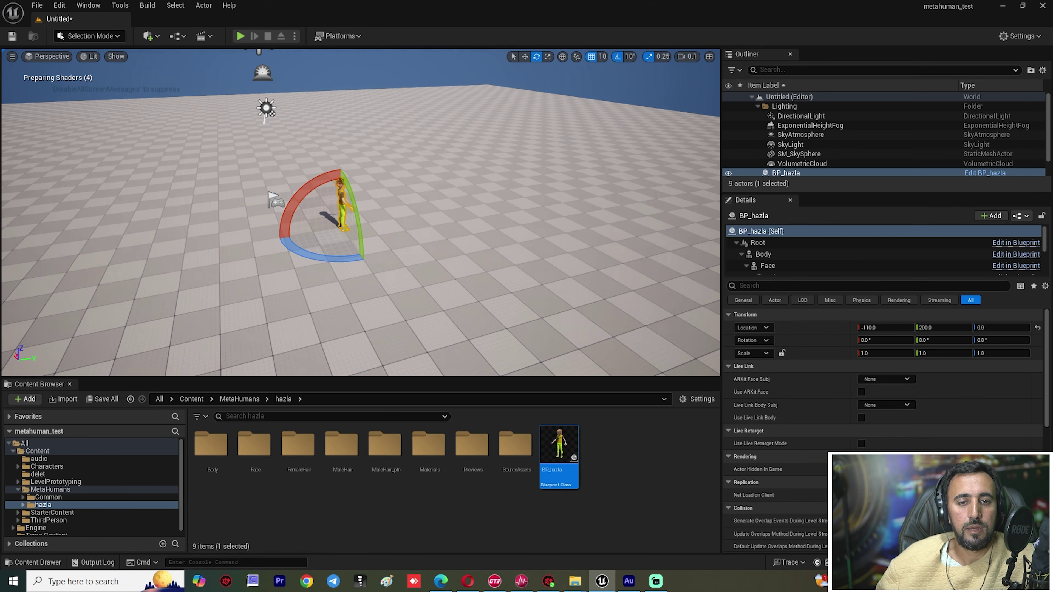
right_drag(430, 148, 430, 148)
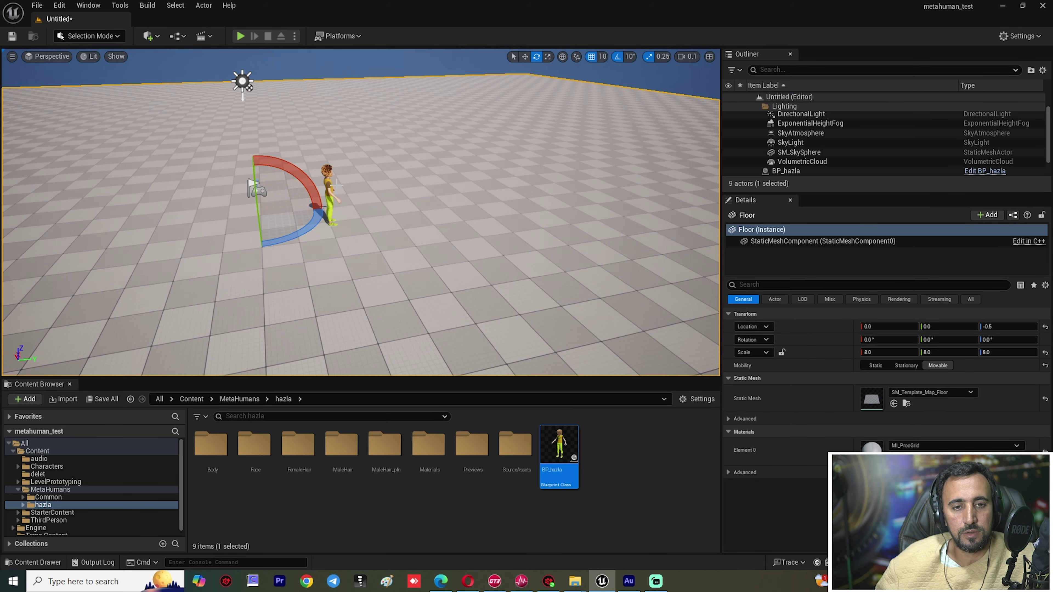
click(328, 195)
right_drag(327, 195, 328, 195)
click(327, 195)
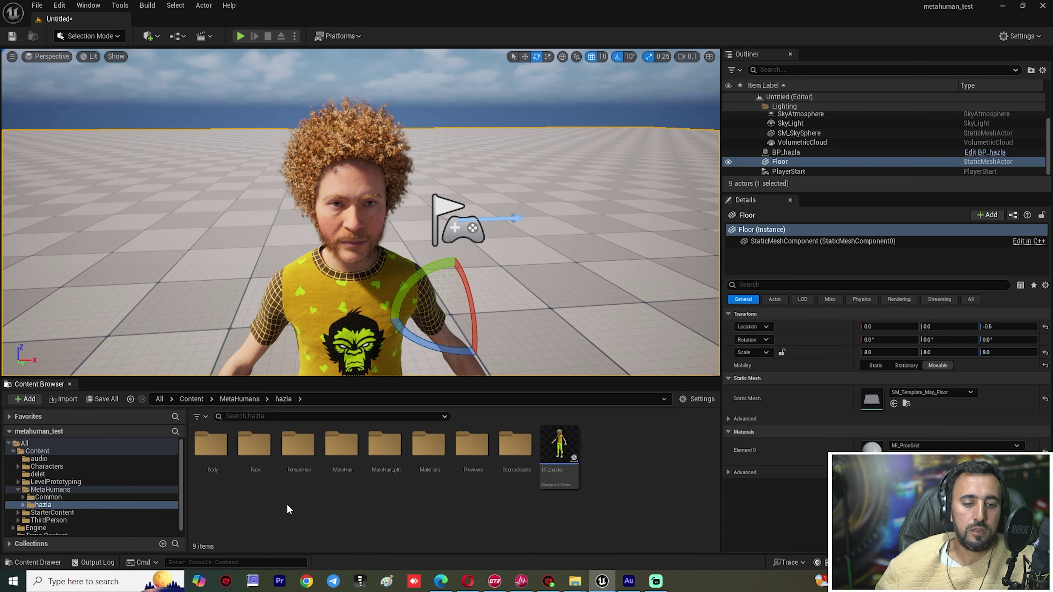
- Create a new folder named ch_1 in the project's Content folder
click(36, 451)
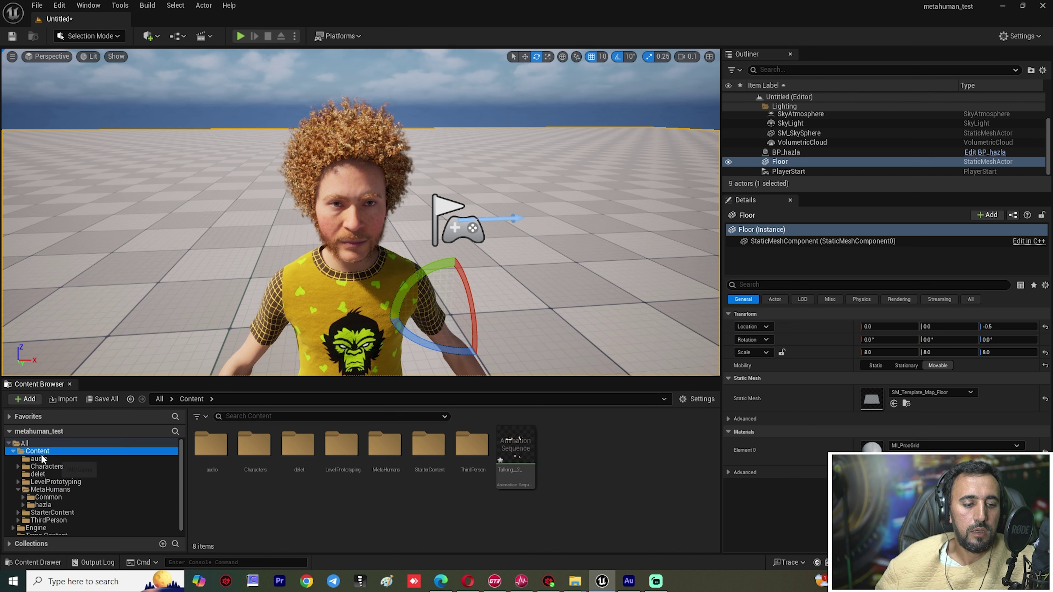
click(25, 399)
click(76, 216)
key(BackSpace)
text(ch_1)
key(Return)
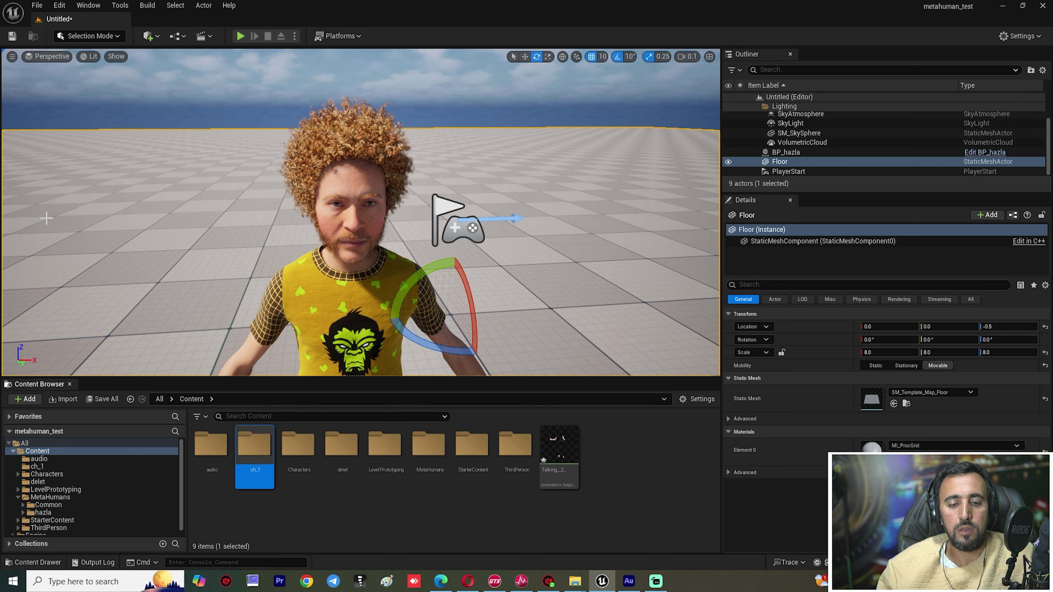
- Open the ch_1 folder and import the learn_from_mrgfx audio file into it from the mr gfx upload for youtube folder
key(Return)
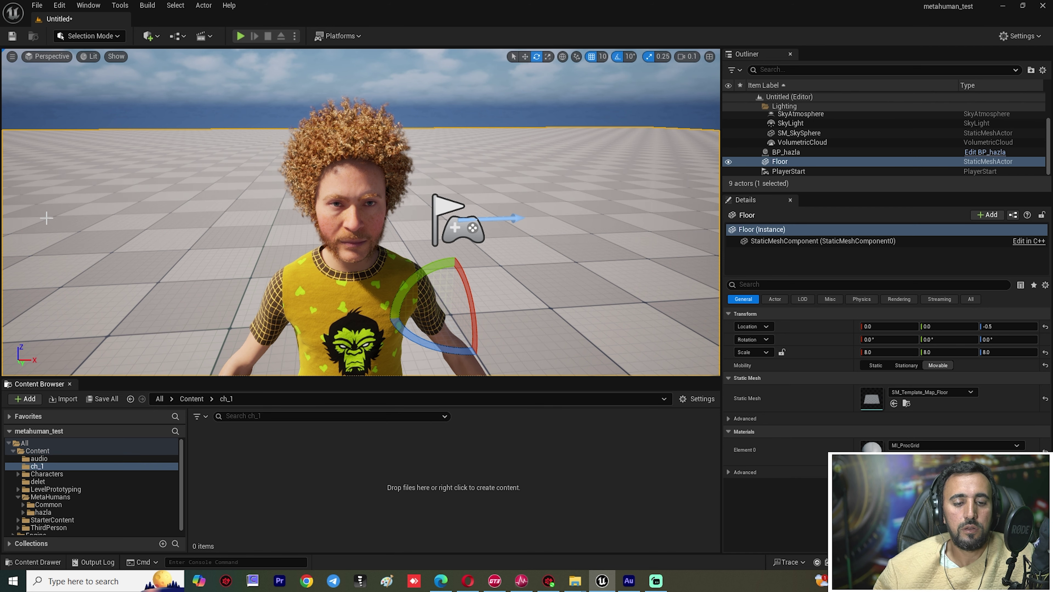
click(59, 399)
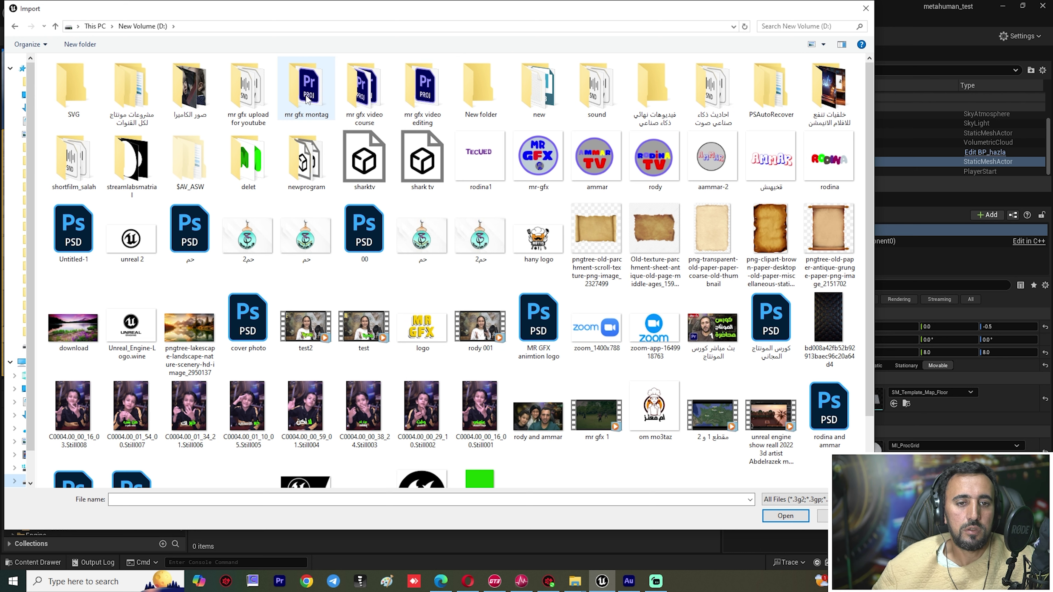
double_click(250, 94)
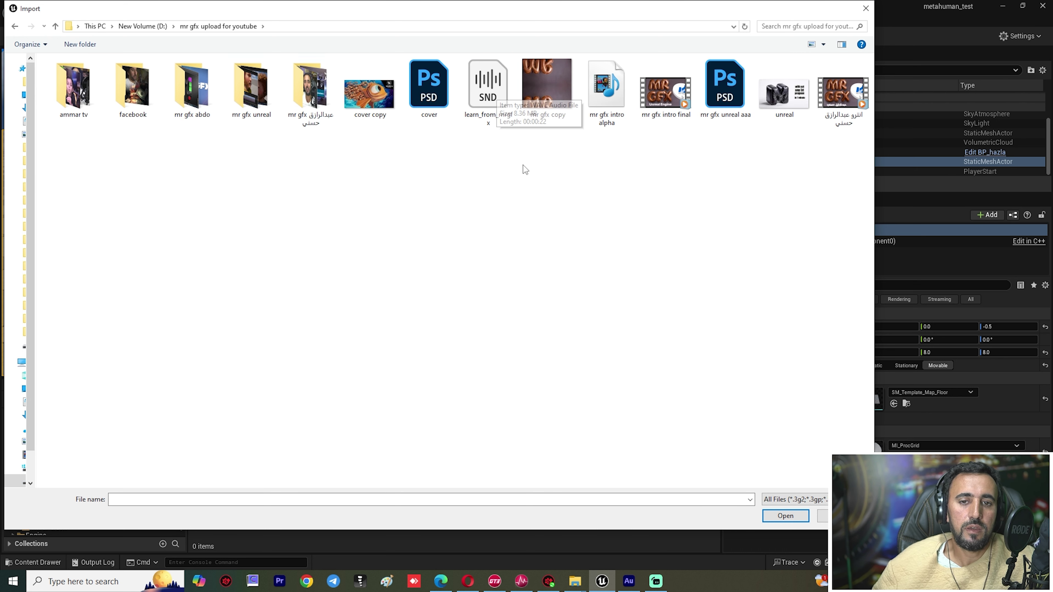
double_click(488, 89)
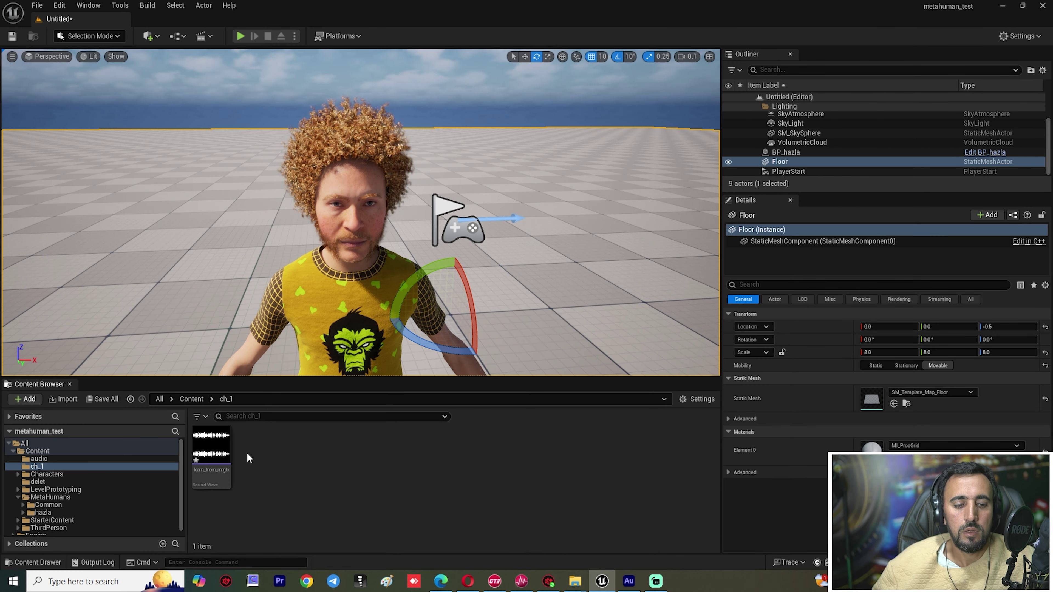
mouse_move(209, 448)
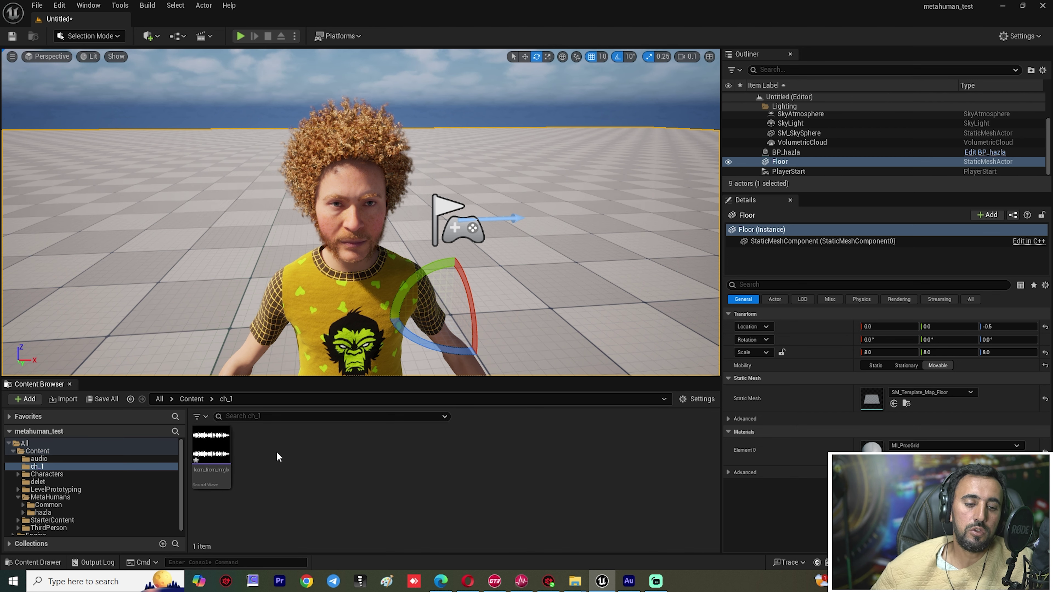
- Look at the MetaHuman Animator asset types and check the MetaHuman plugins by searching the plugin list for "metahuma"
right_click(284, 455)
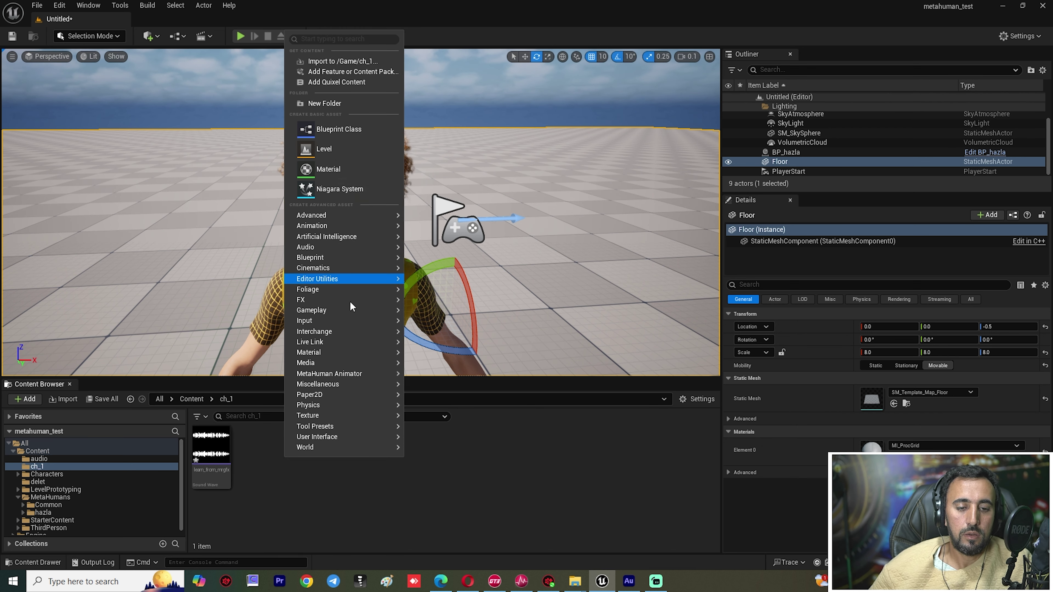
mouse_move(352, 374)
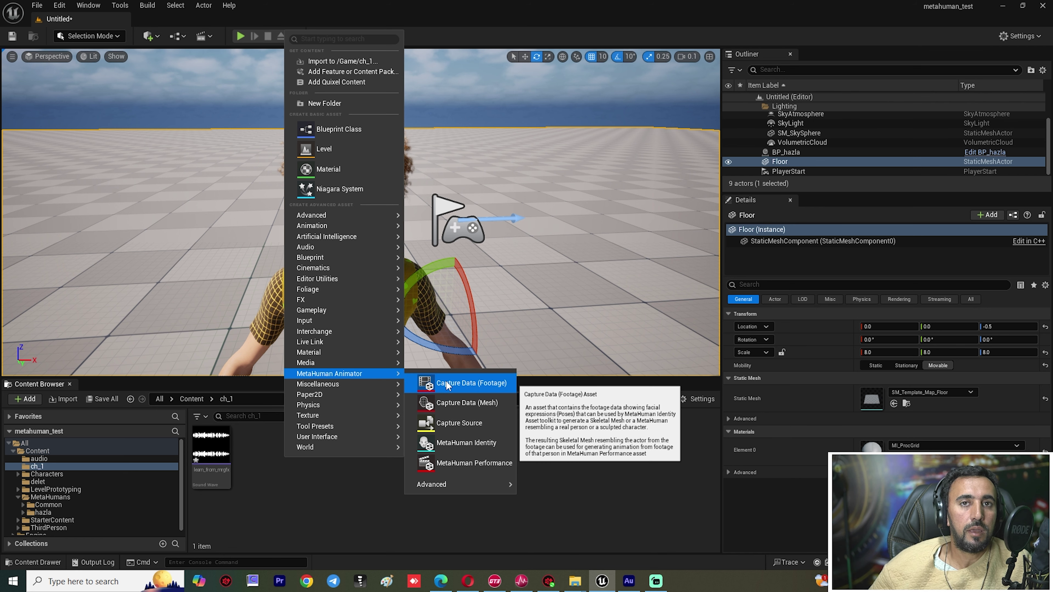
click(60, 8)
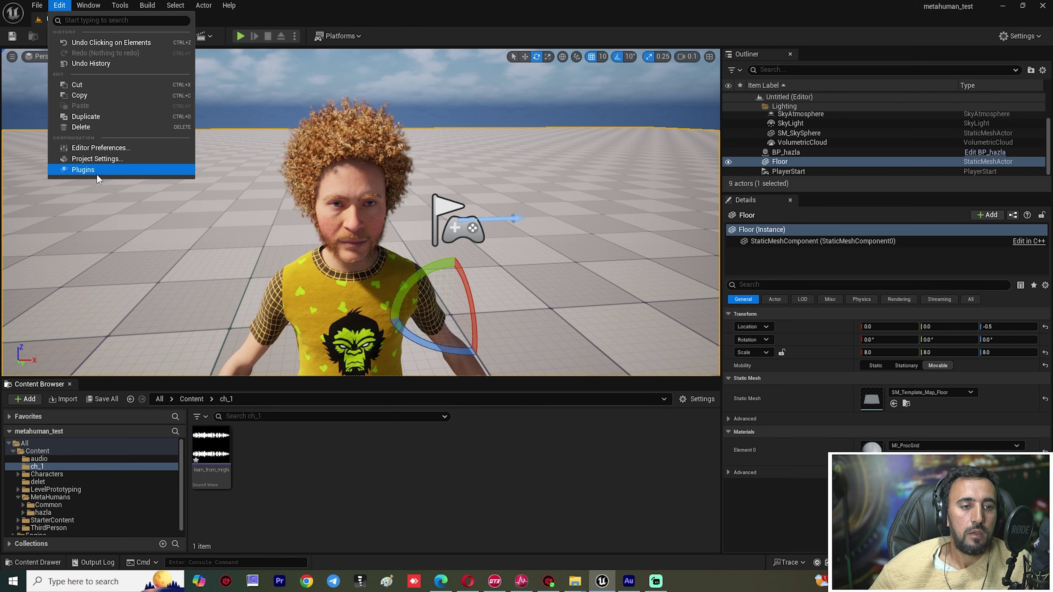
click(97, 169)
text(metahuma)
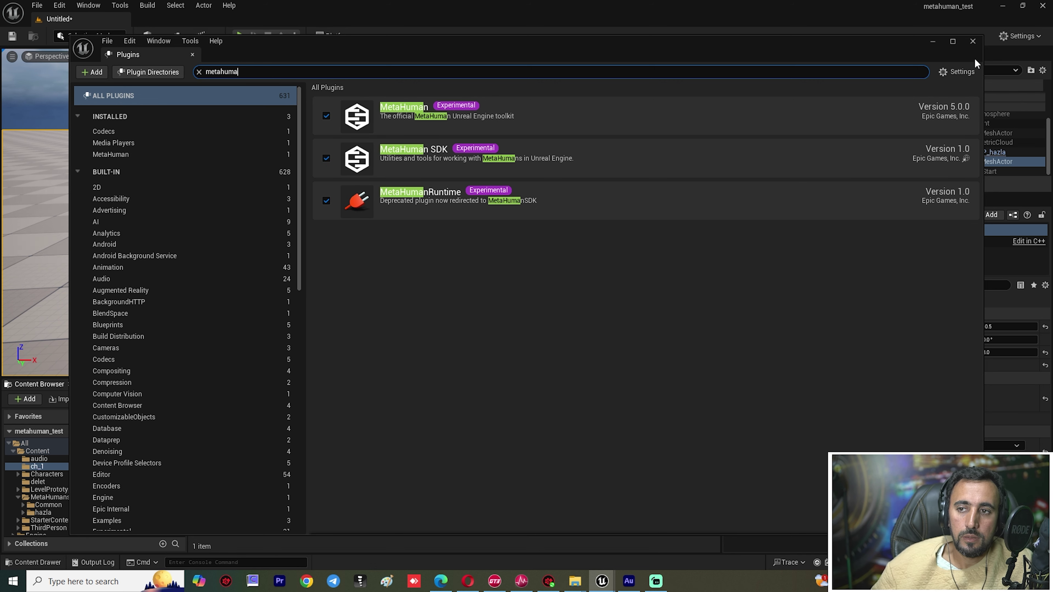
click(972, 42)
- Create a MetaHuman Performance asset in the ch_1 folder and name it subsribe
right_click(337, 503)
mouse_move(386, 423)
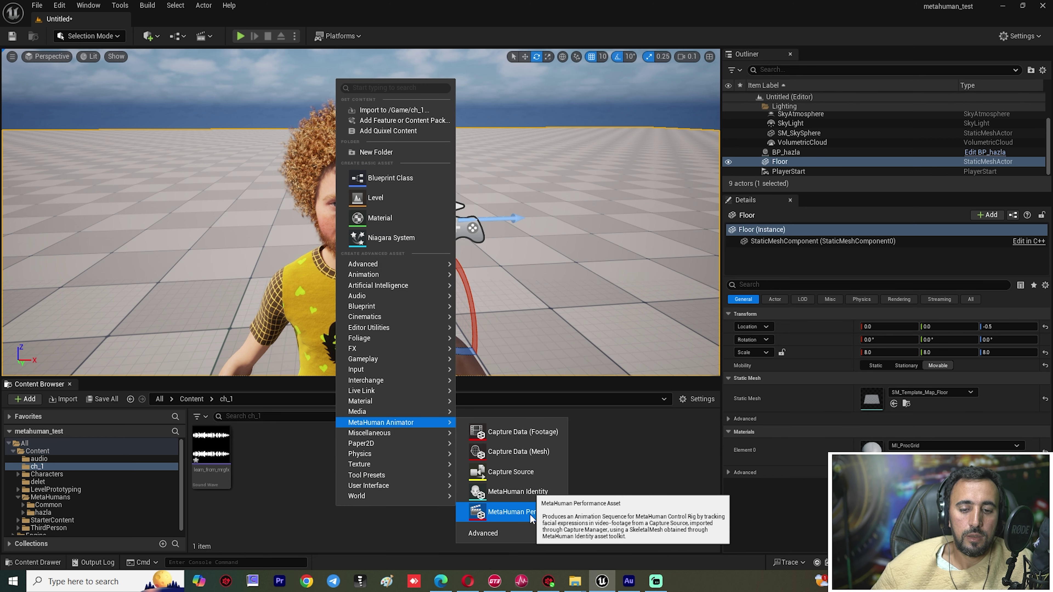
click(532, 513)
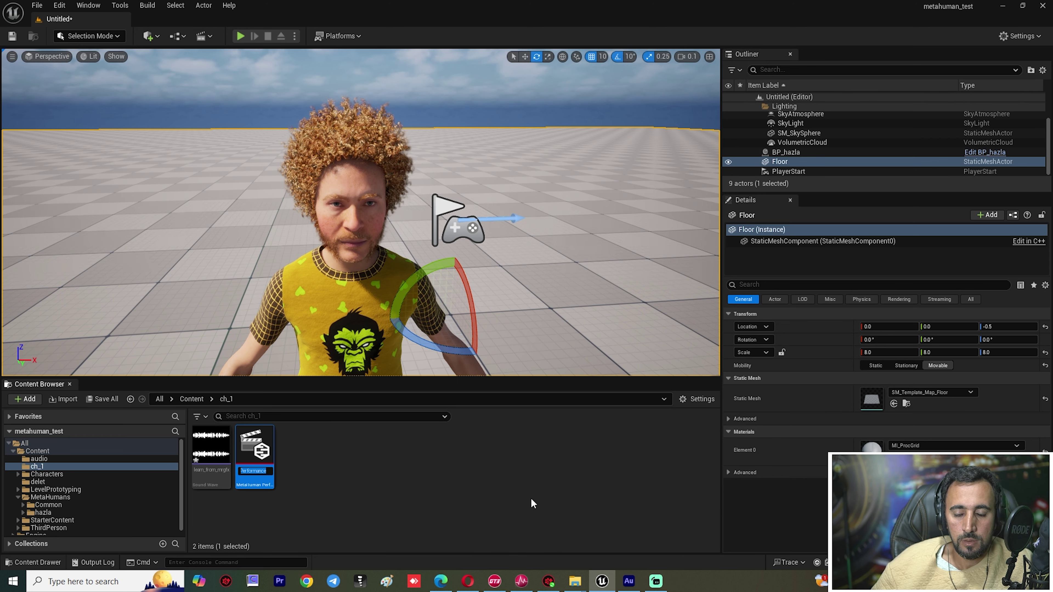
text(ch)
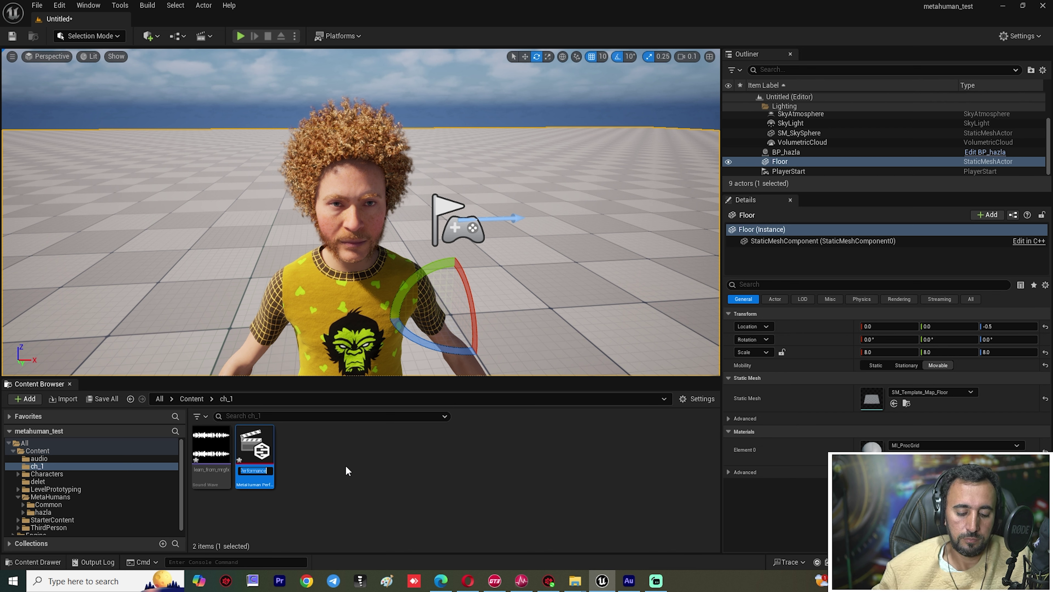
key(BackSpace)
key(BackSpace)
text(subs)
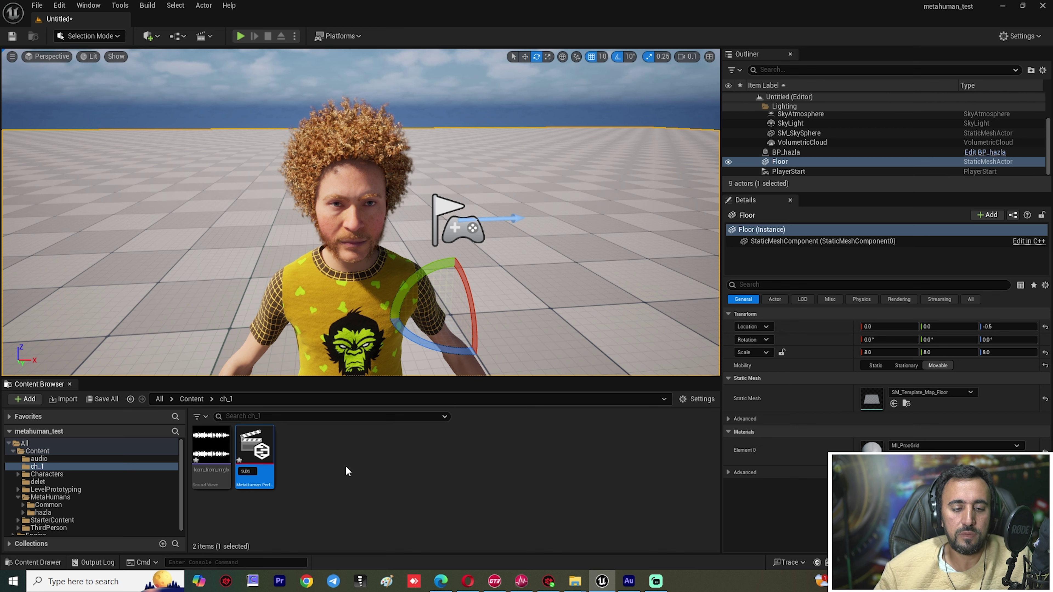
text(hibe)
key(Return)
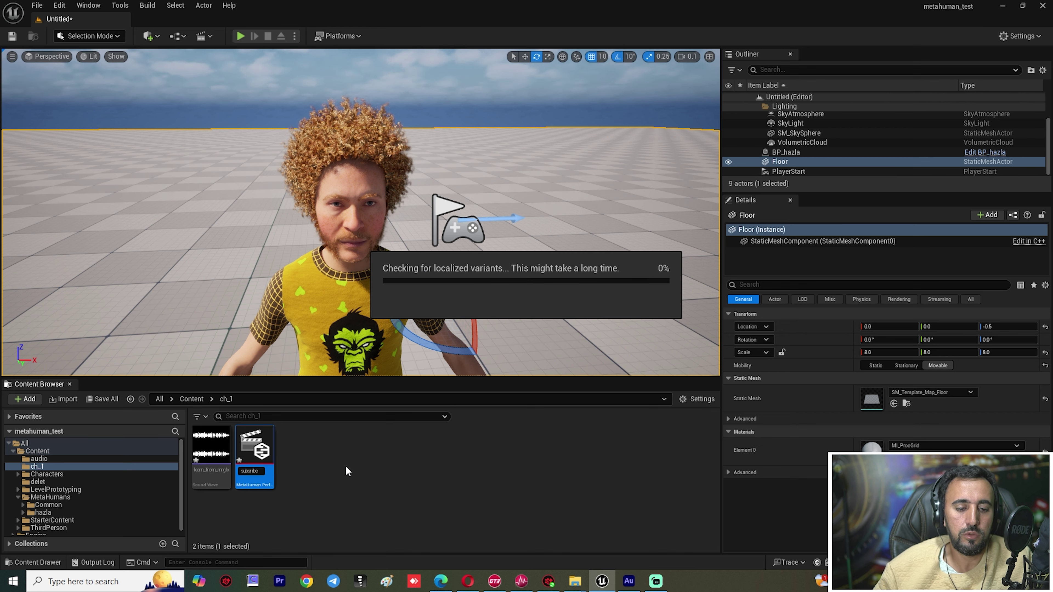
- Open the subsribe performance, set its input type to Audio and assign the learn_from_mrgfx sound wave
double_click(255, 450)
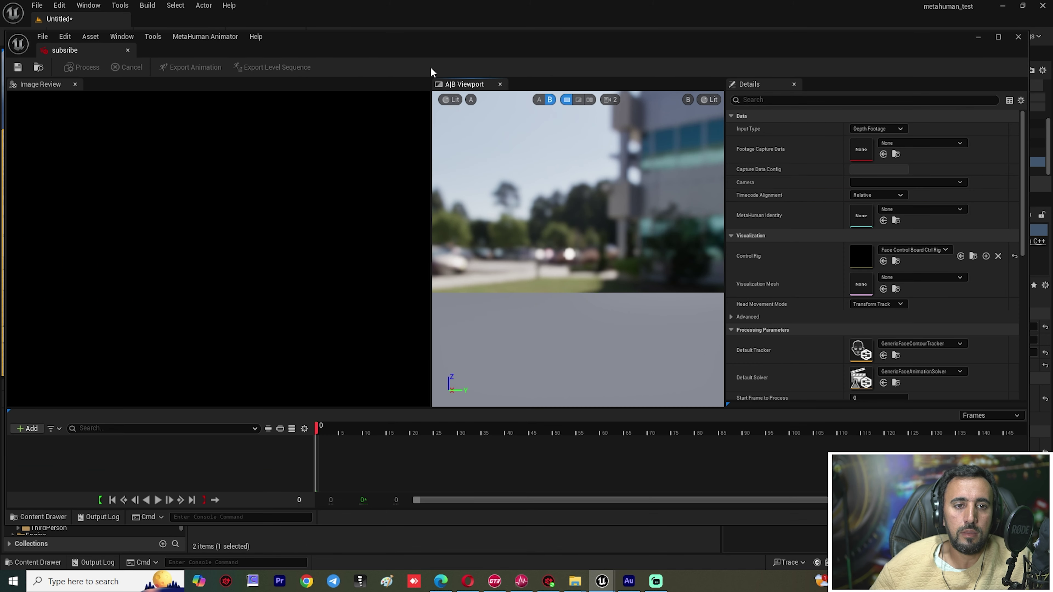
click(877, 128)
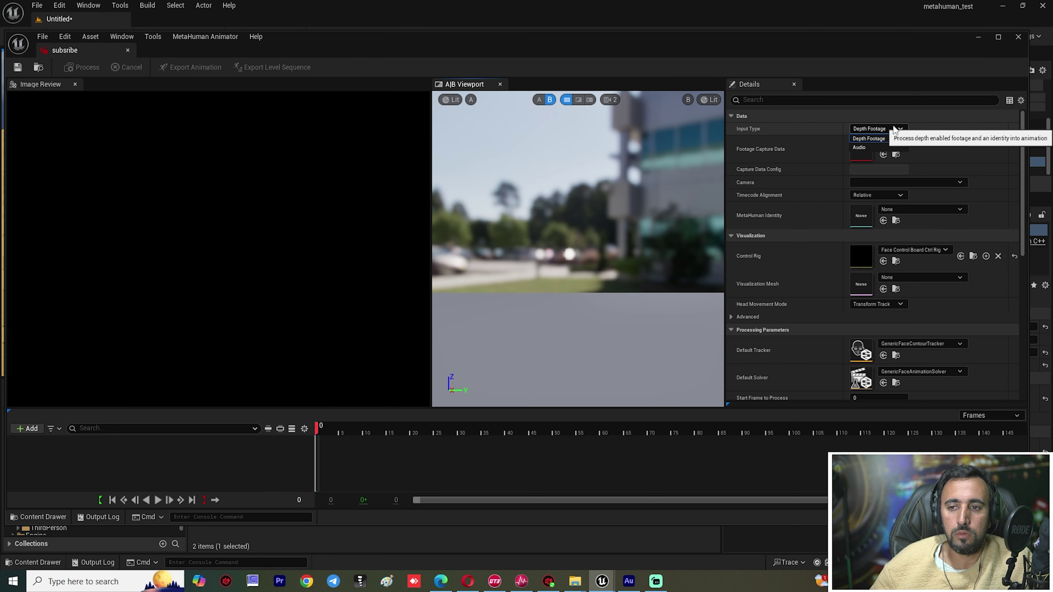
click(858, 147)
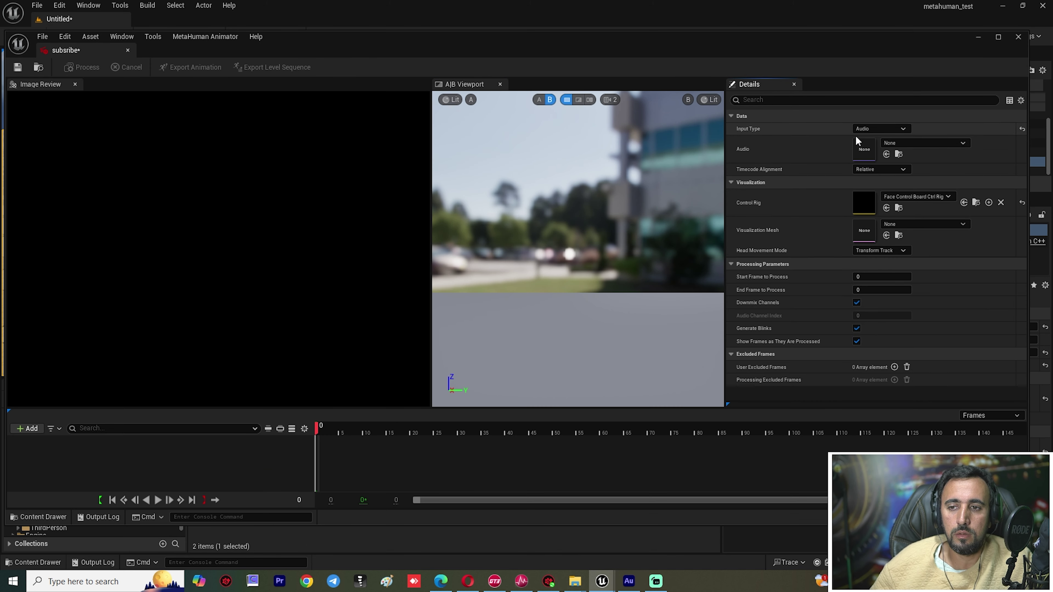
click(903, 143)
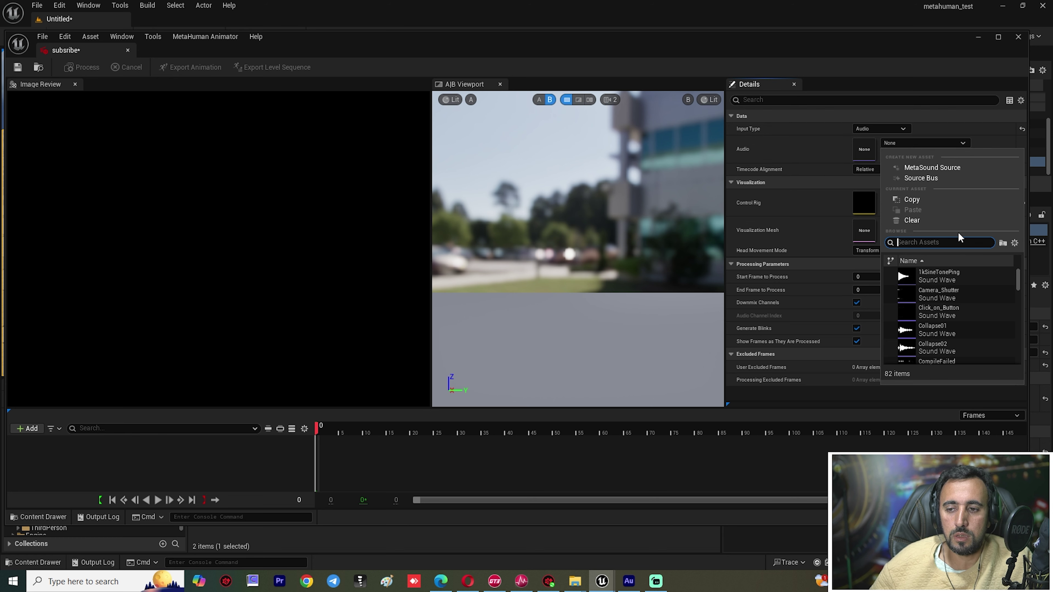
drag(519, 38, 380, 32)
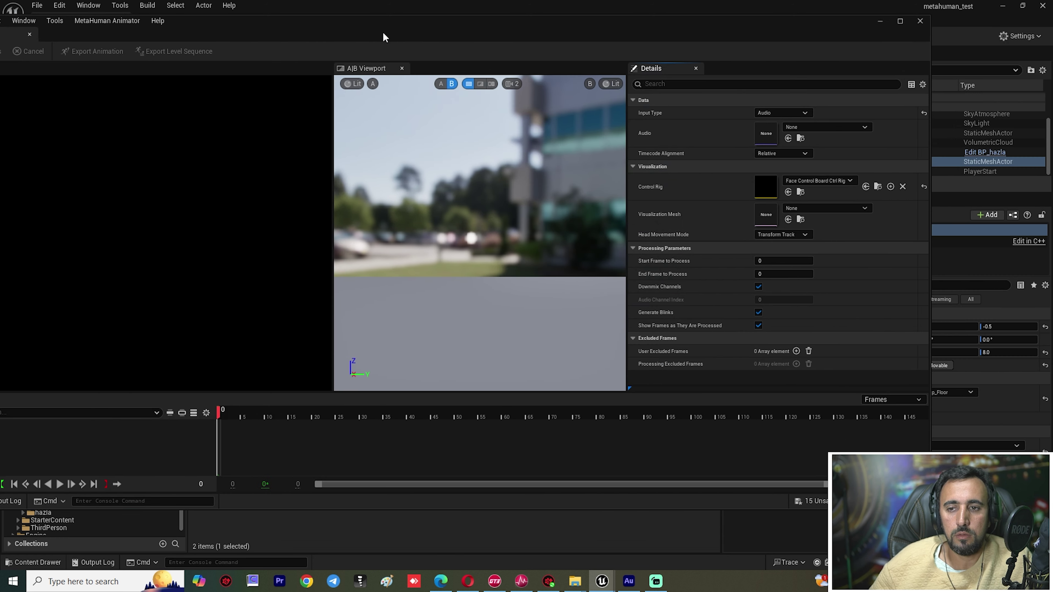
click(816, 127)
text(learn)
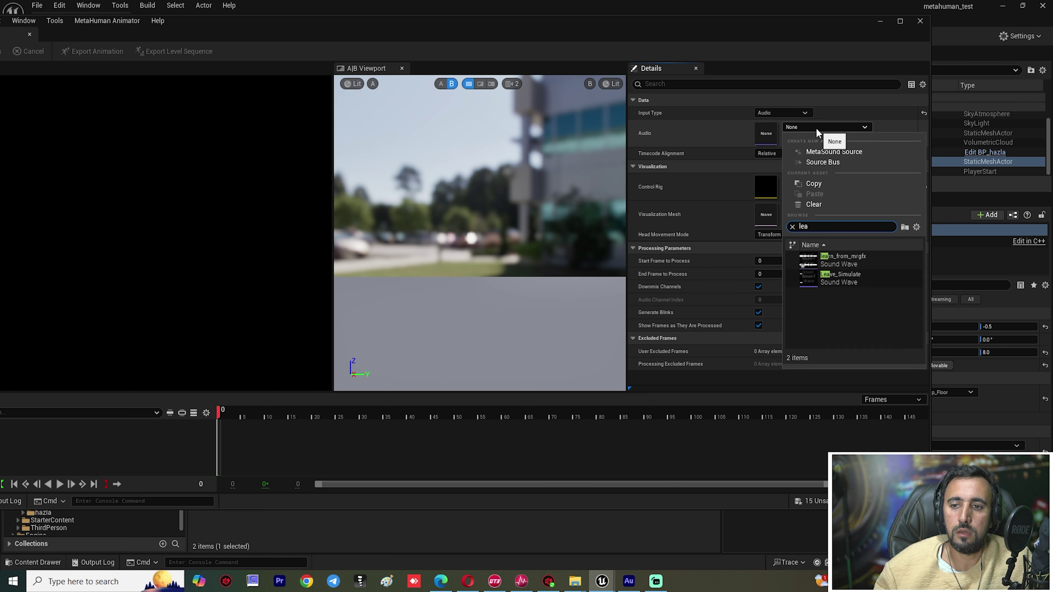
click(845, 254)
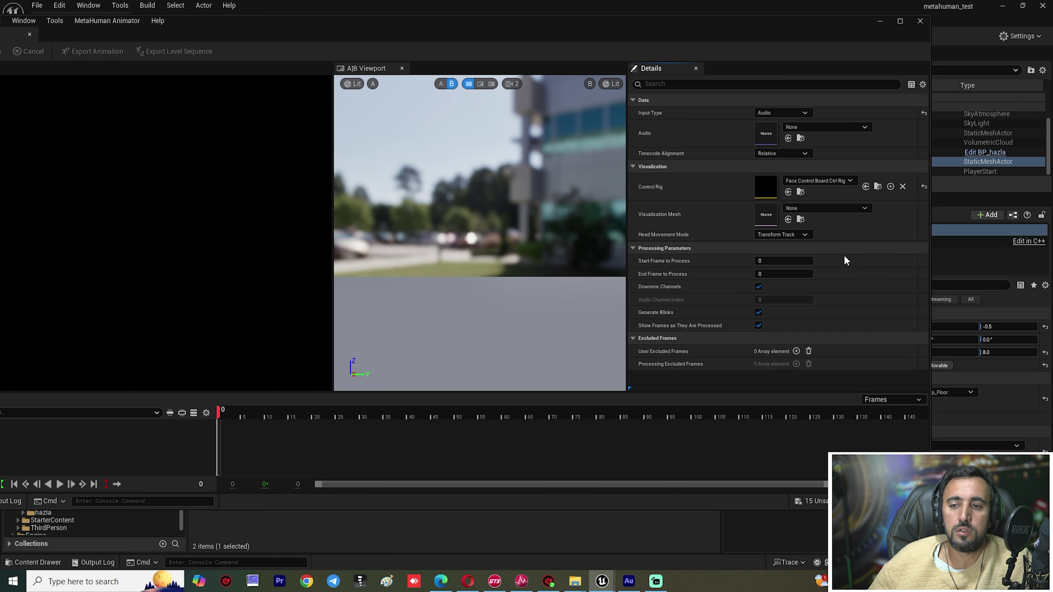
- Assign the Face_ControlBoard_CtrlRig from /Game/MetaHumans/Common/Face as the performance's control rig
click(817, 182)
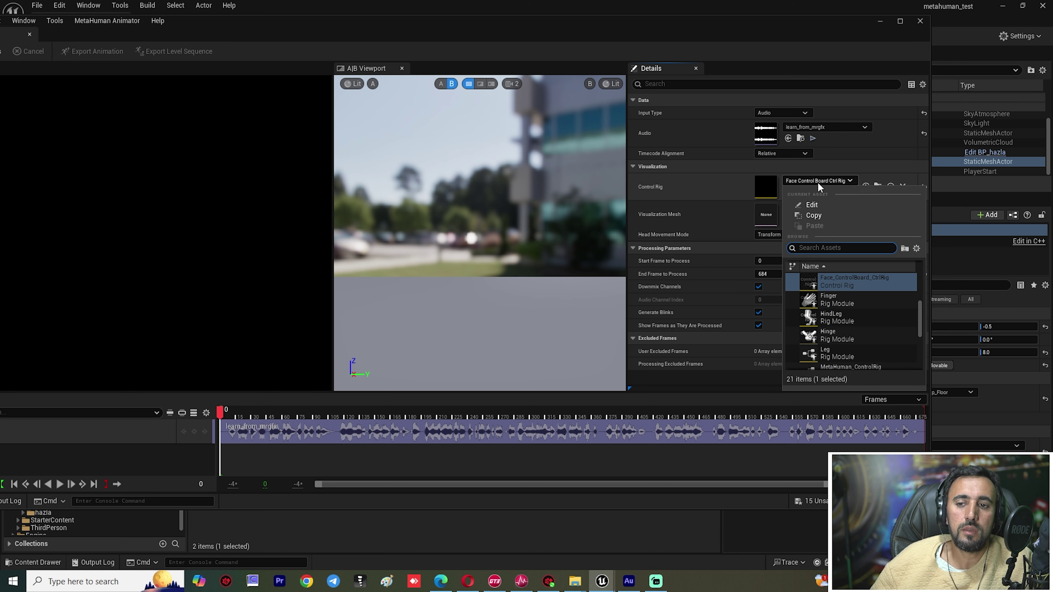
text(face)
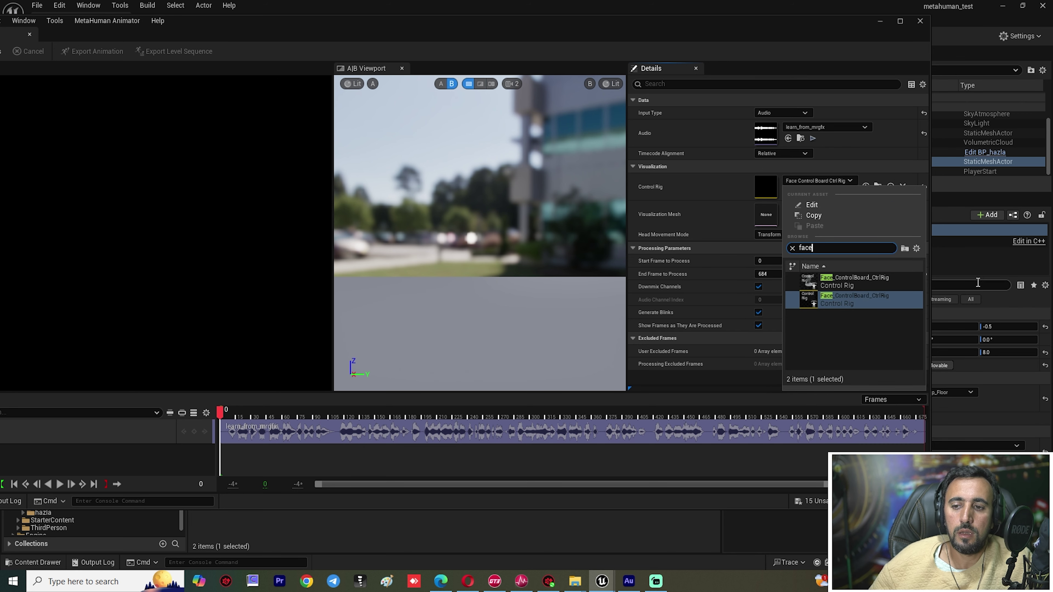
mouse_move(863, 278)
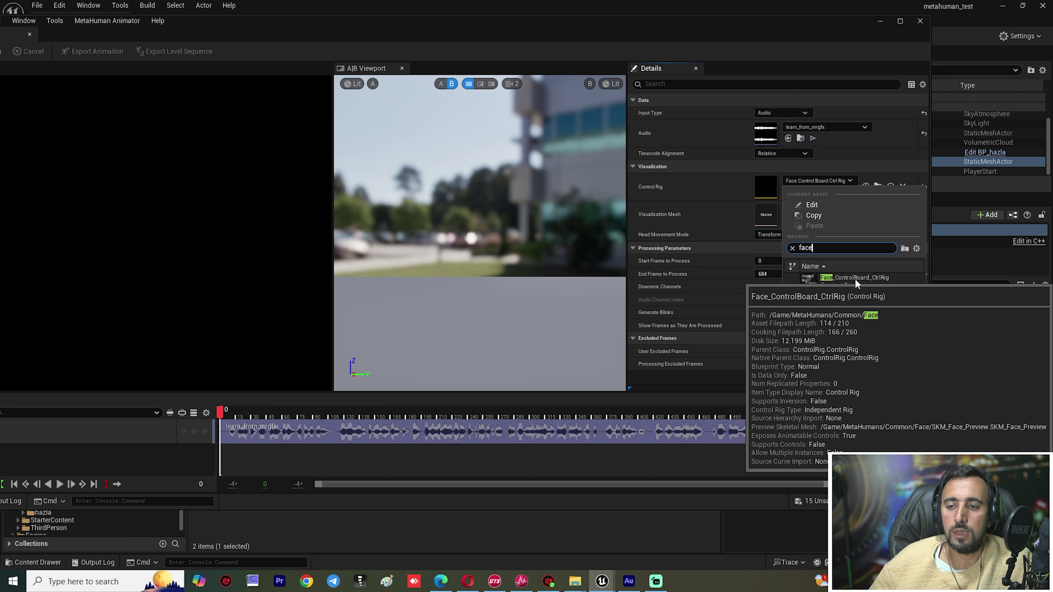
click(847, 277)
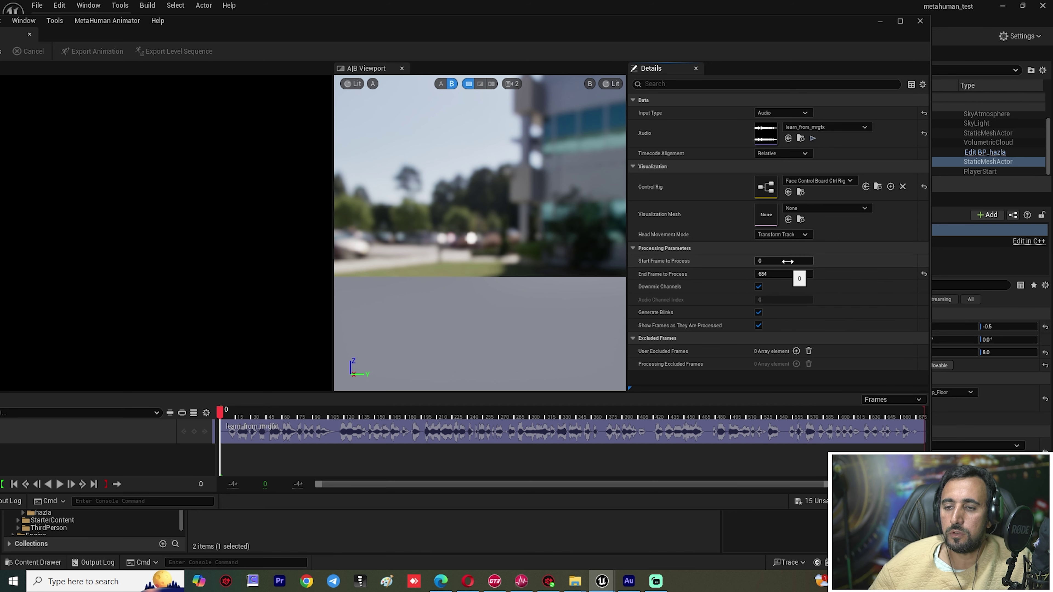
- Set the visualization mesh to hazla_FaceMesh and accept switching to the audio clock source
click(802, 208)
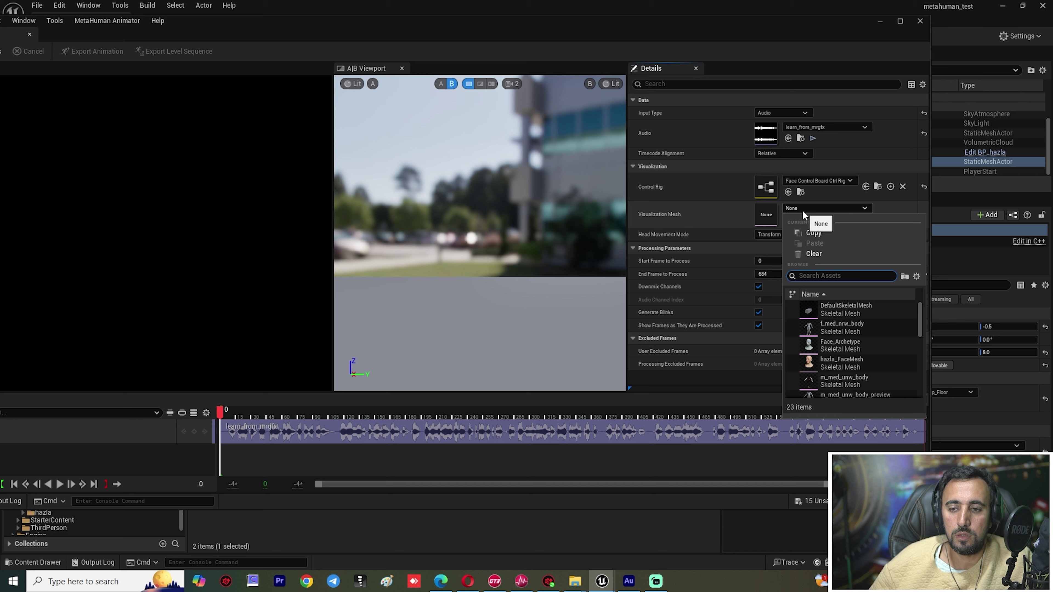
click(844, 363)
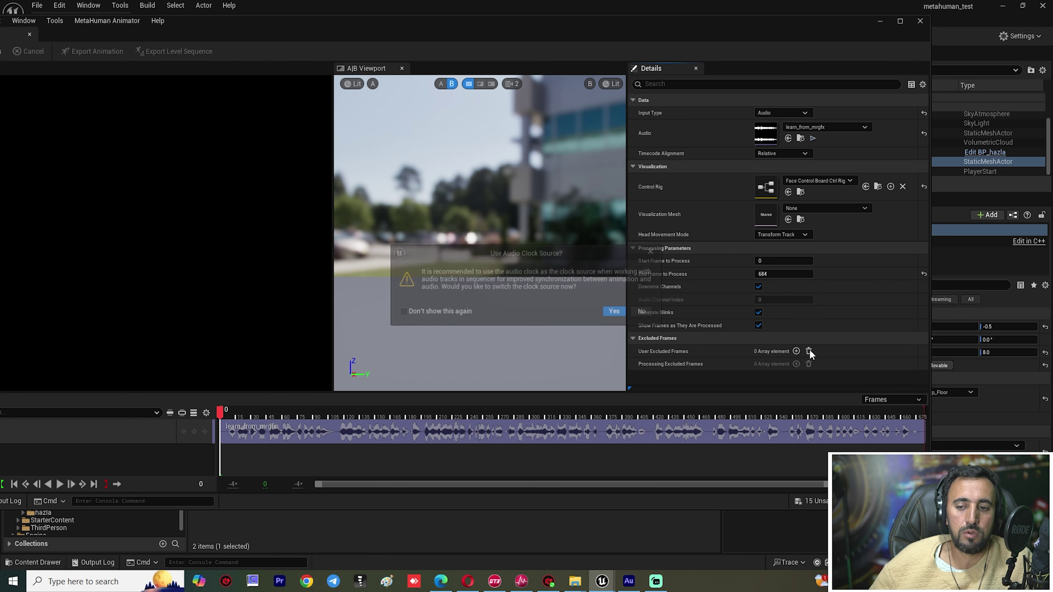
click(616, 311)
click(817, 208)
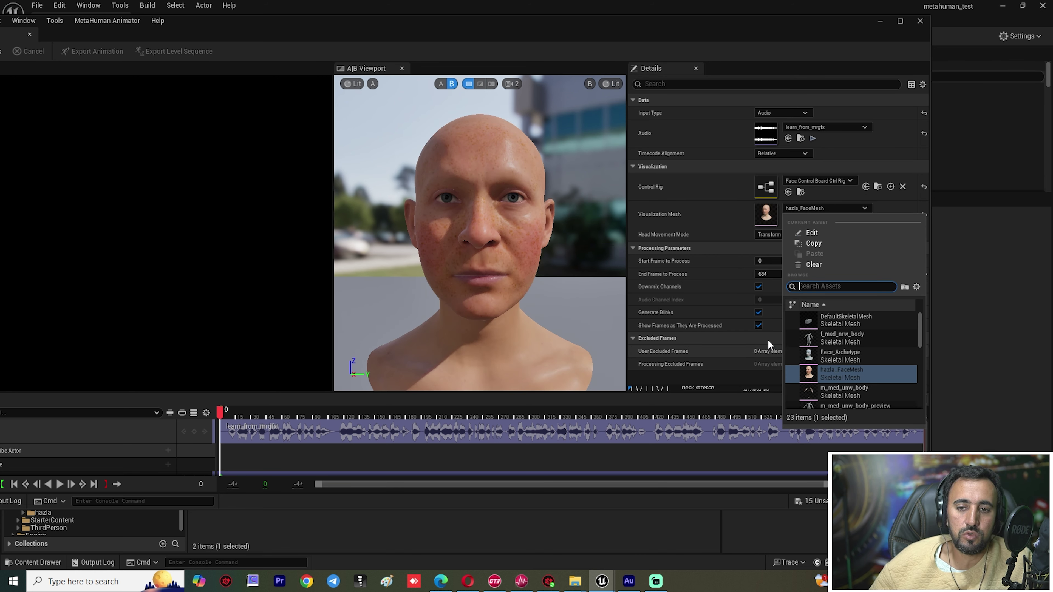
mouse_move(816, 372)
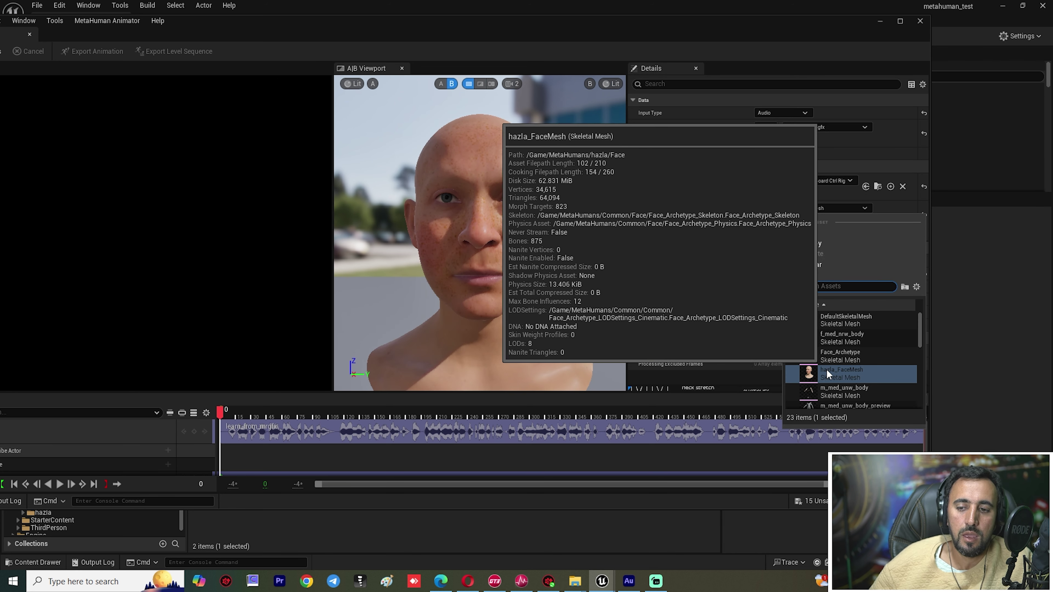
- Process the subsribe performance from its audio and play the facial animation preview
drag(460, 35, 695, 47)
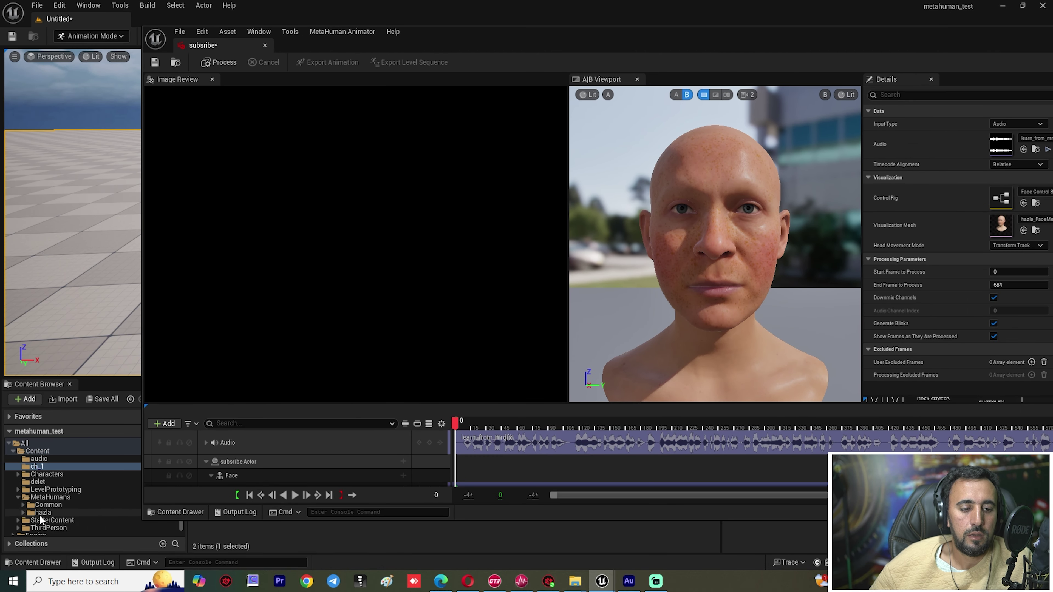
drag(612, 43, 476, 32)
key(space)
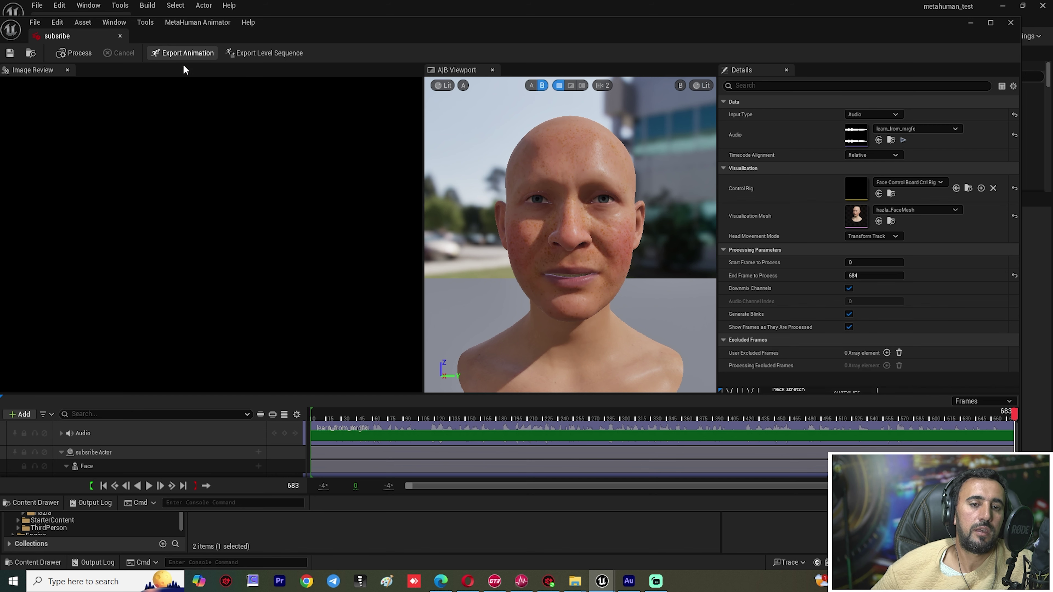
- Export the processed performance as an animation sequence named subsriber in the ch_1 folder, targeting hazla_FaceMesh
click(182, 52)
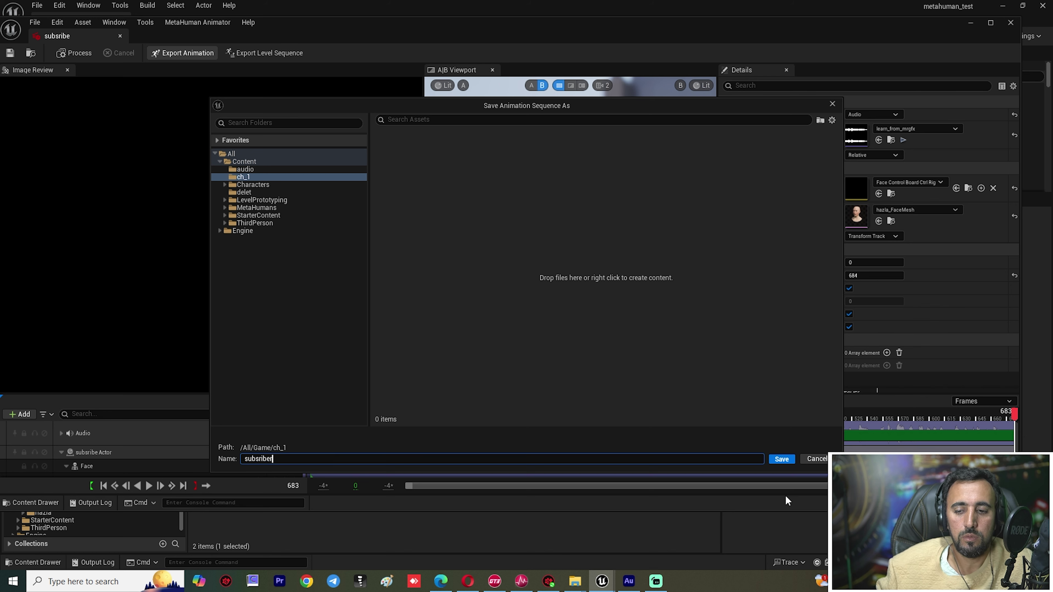
click(781, 460)
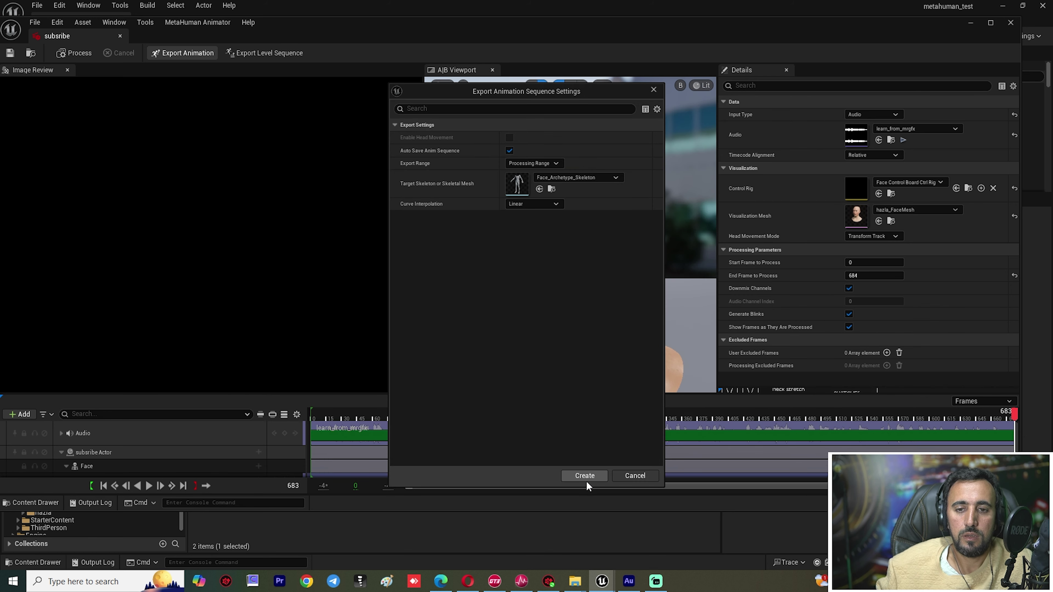
click(561, 176)
text(face)
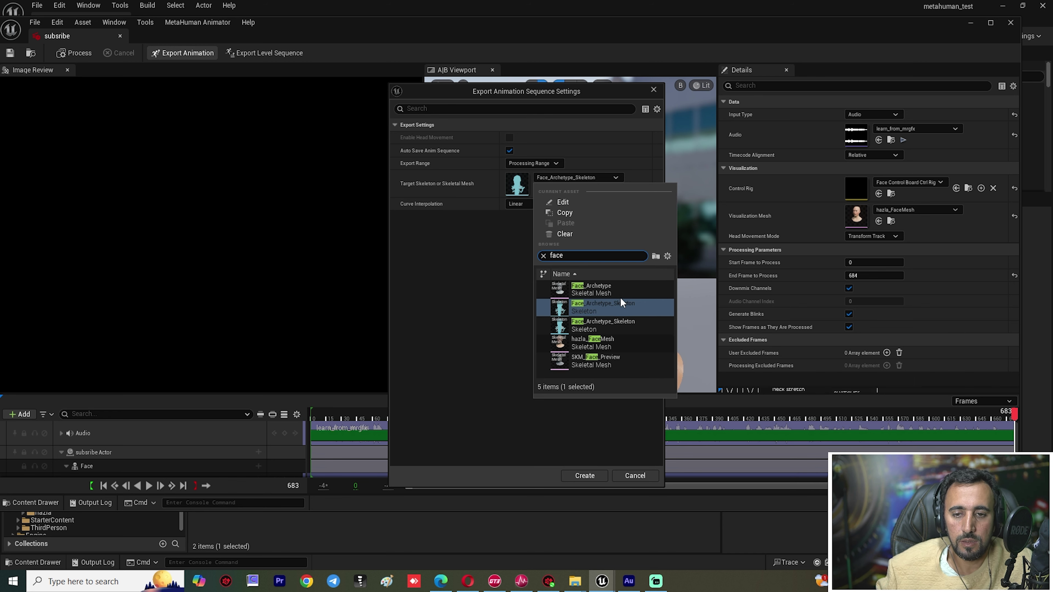
click(600, 342)
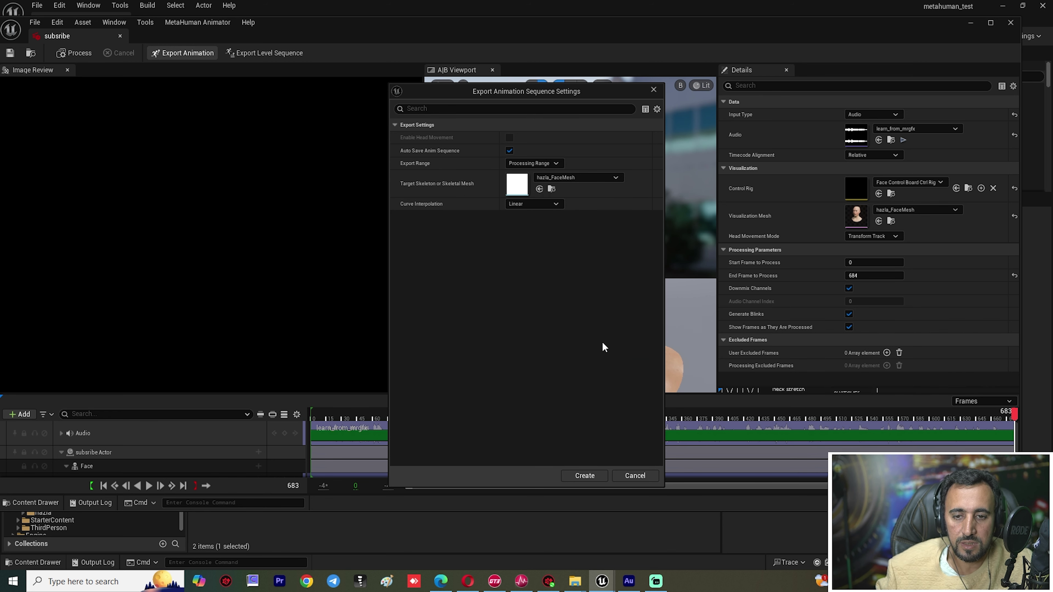
click(597, 476)
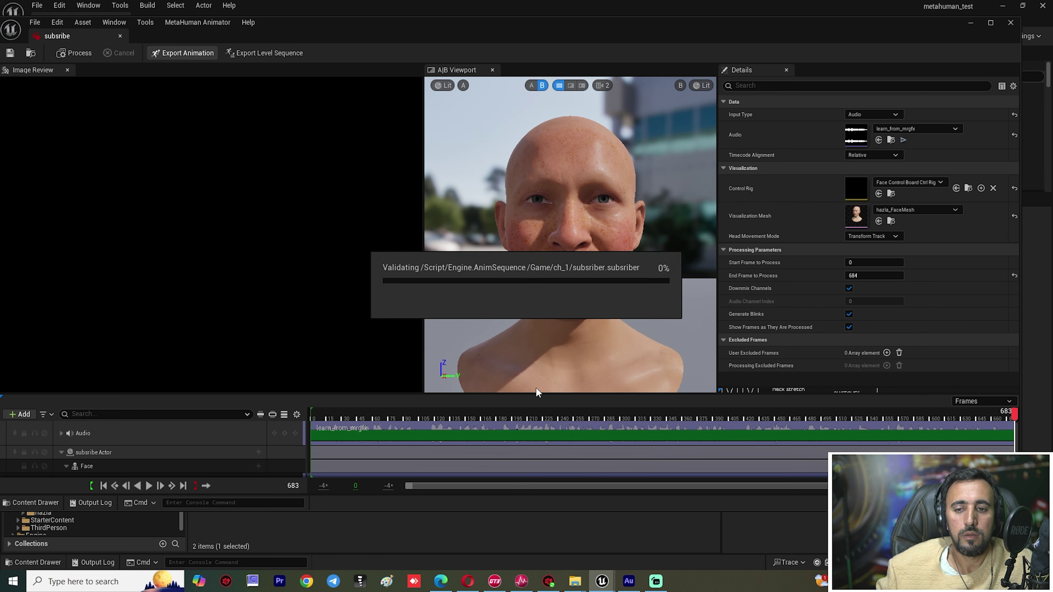
- Play the facial animation preview again from the start and close the performance editor
drag(400, 416, 303, 417)
key(space)
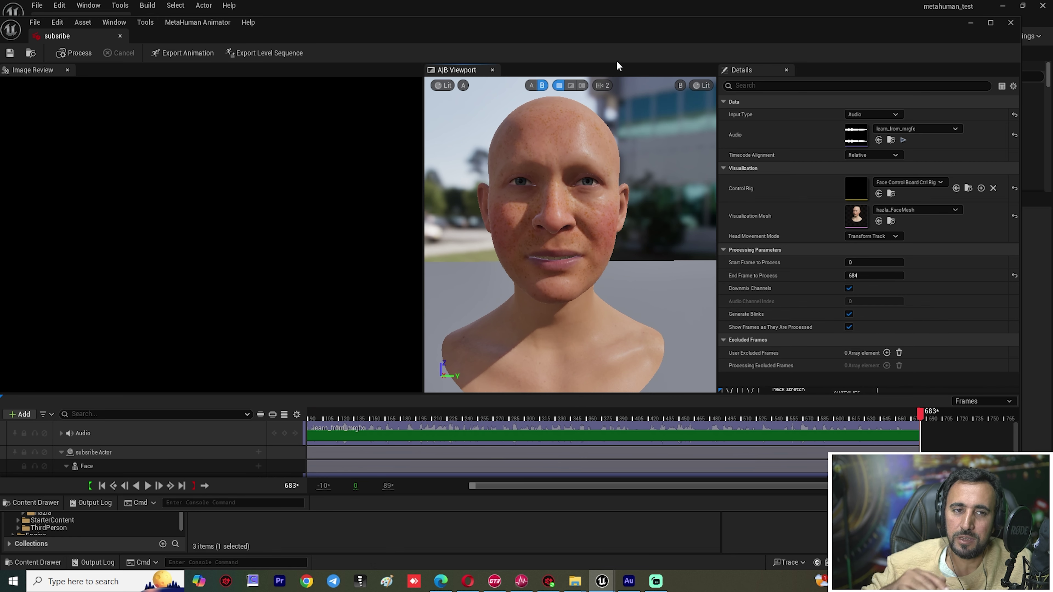
click(1010, 24)
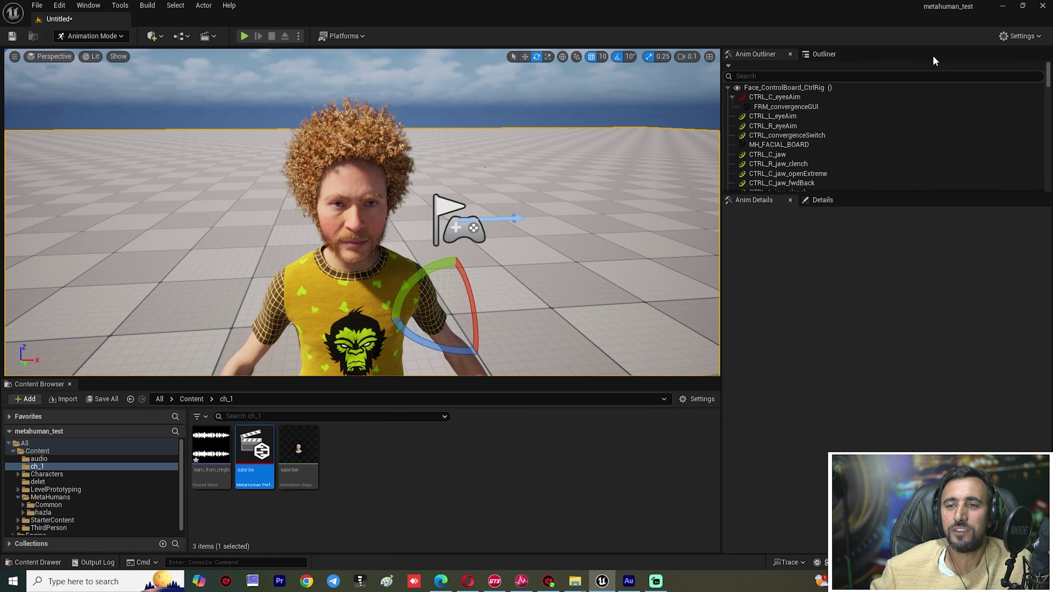
click(381, 485)
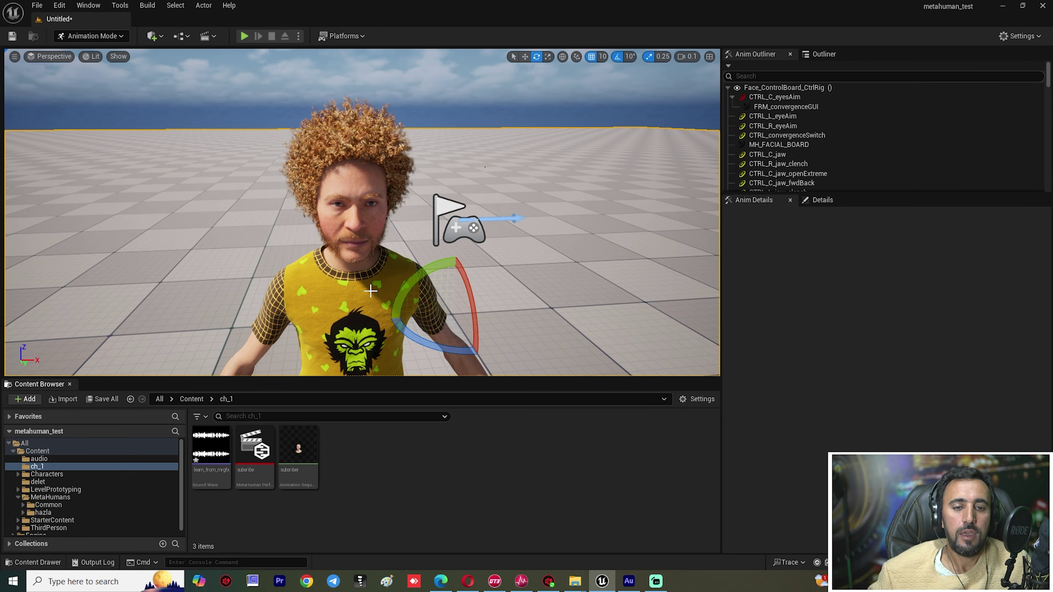
- Save the current level in the ch_1 folder as level_test_animtion
key(ctrl+s)
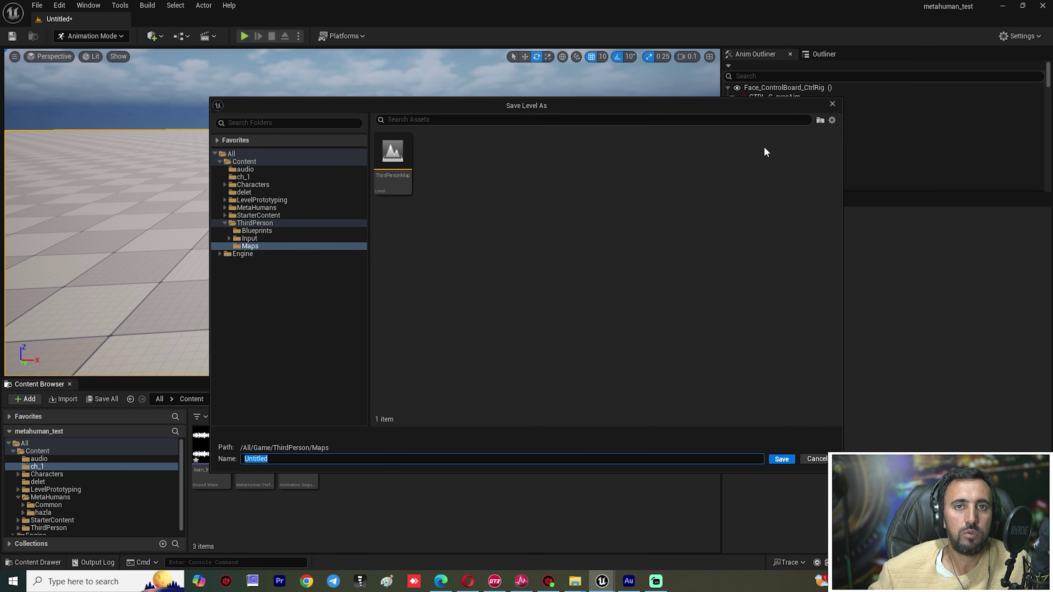
click(257, 177)
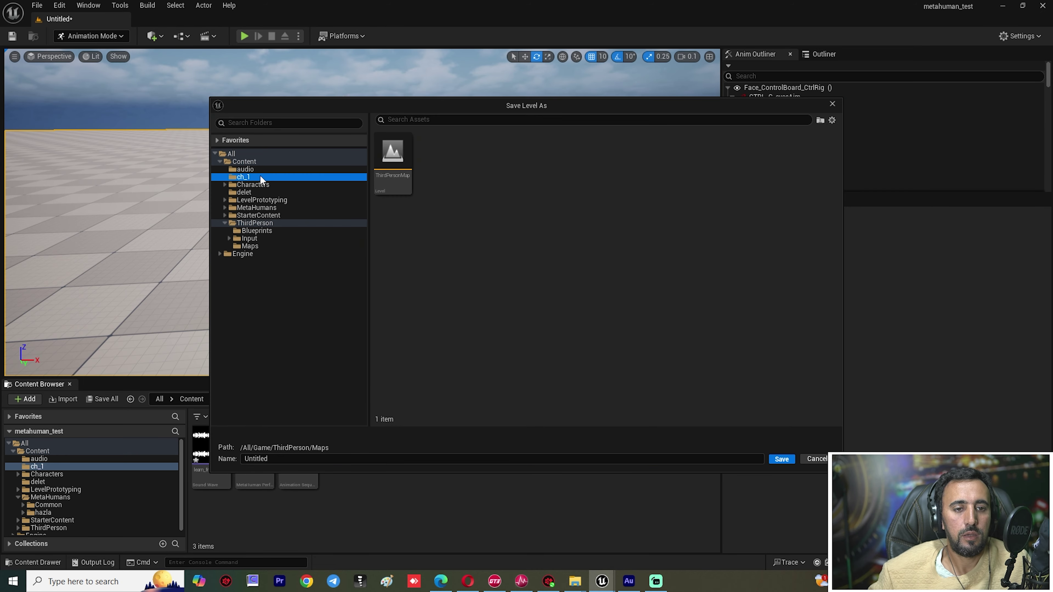
key(Escape)
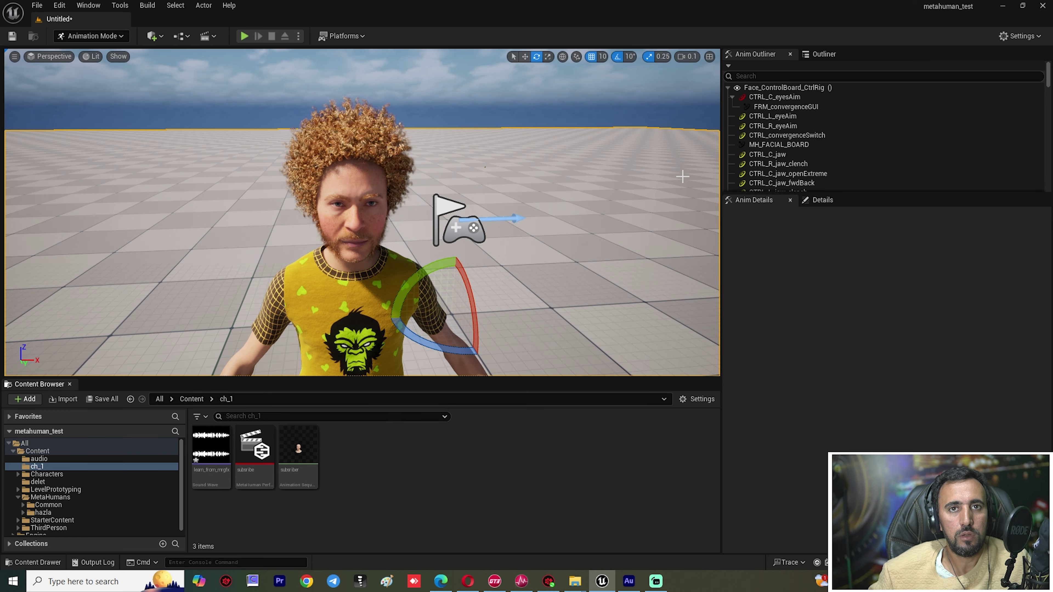
key(ctrl+s)
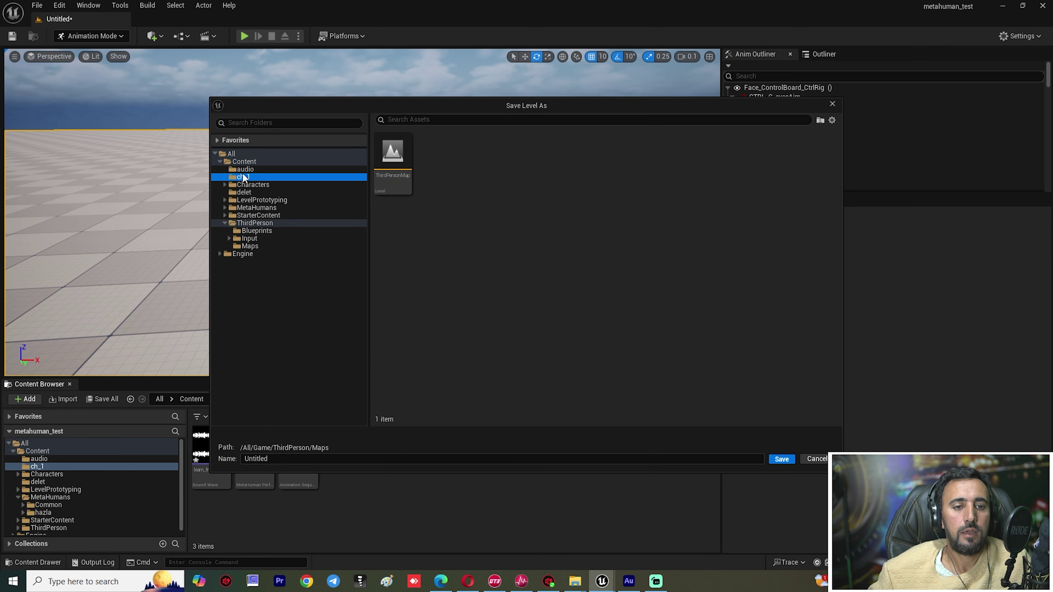
click(378, 457)
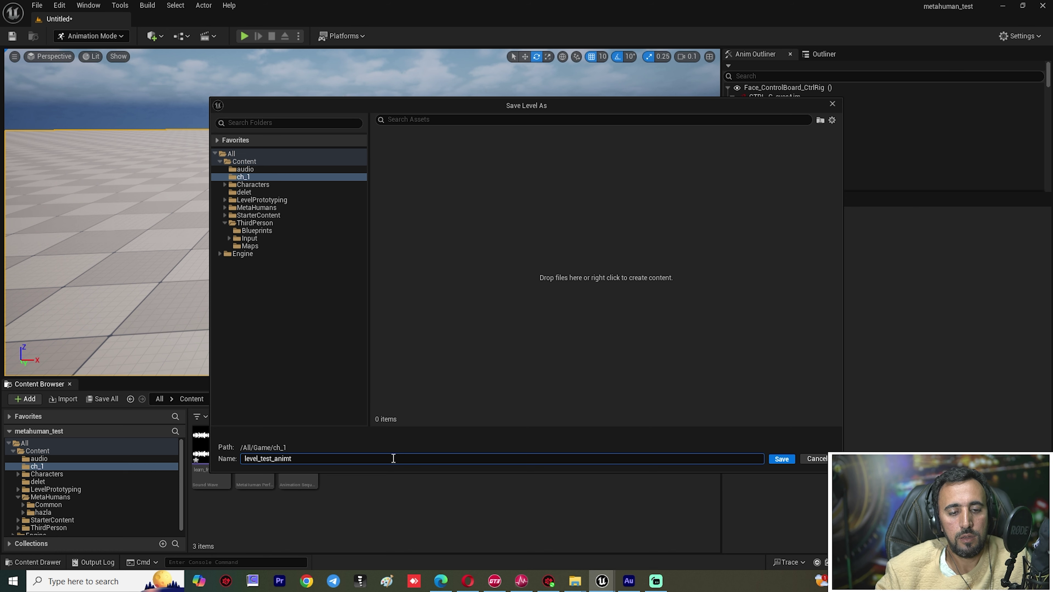
key(Return)
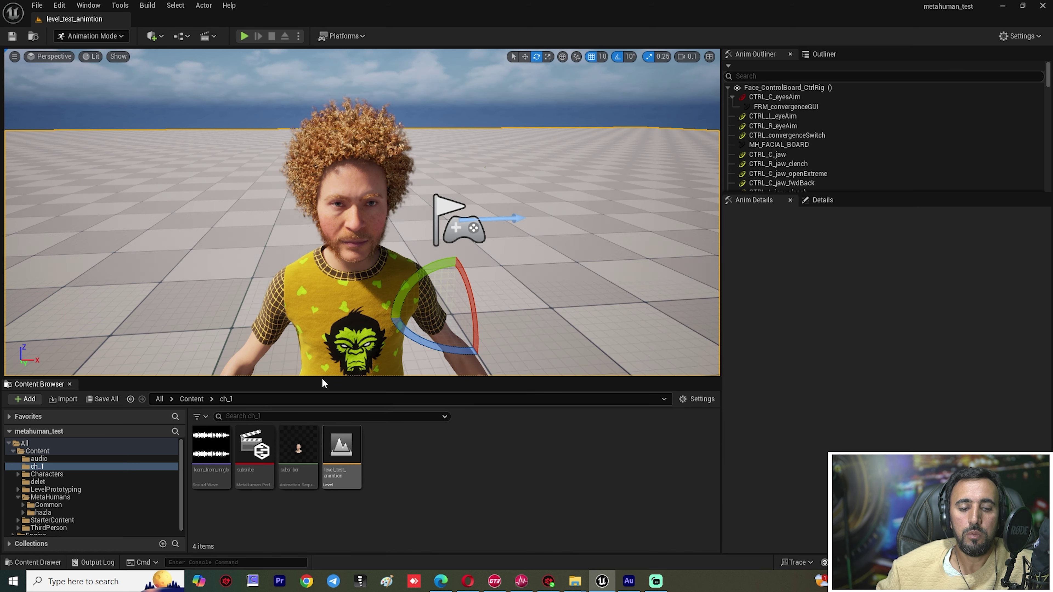
- Create a Level Sequence with its default name in the ch_1 folder and open it in Sequencer
click(352, 199)
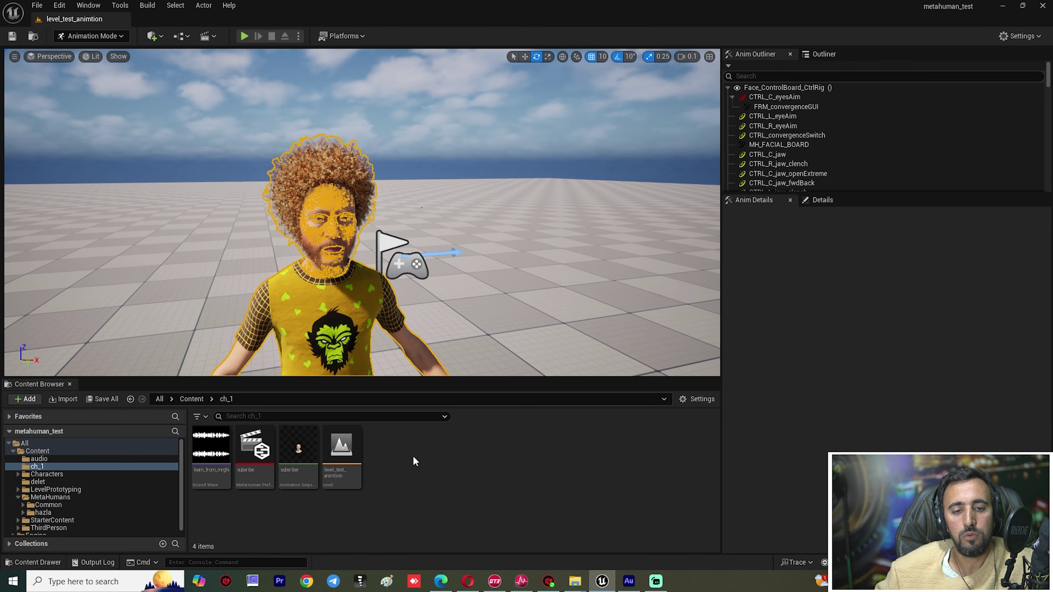
right_click(414, 453)
click(397, 491)
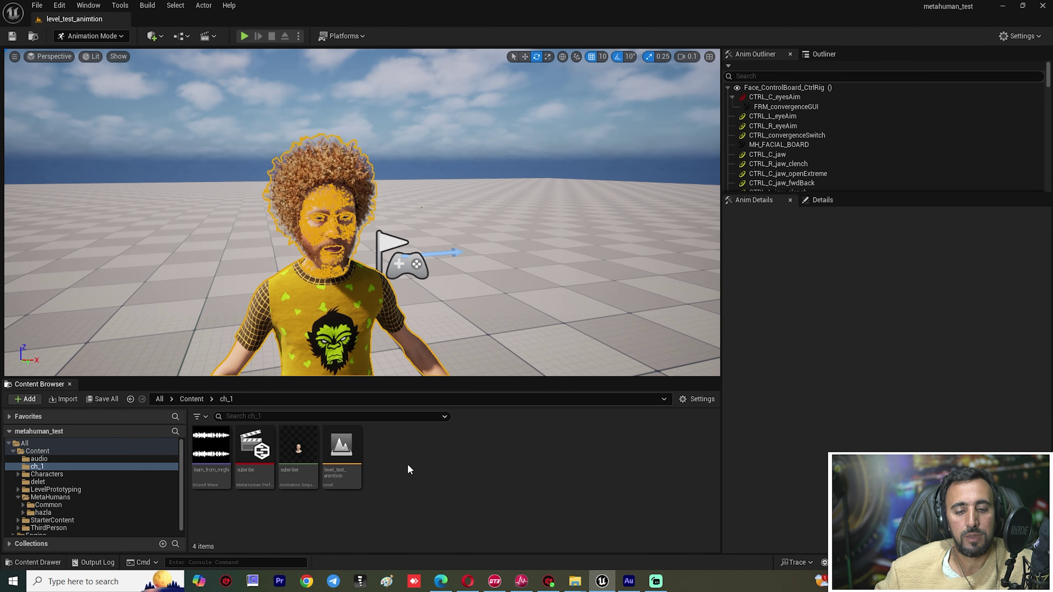
right_click(412, 448)
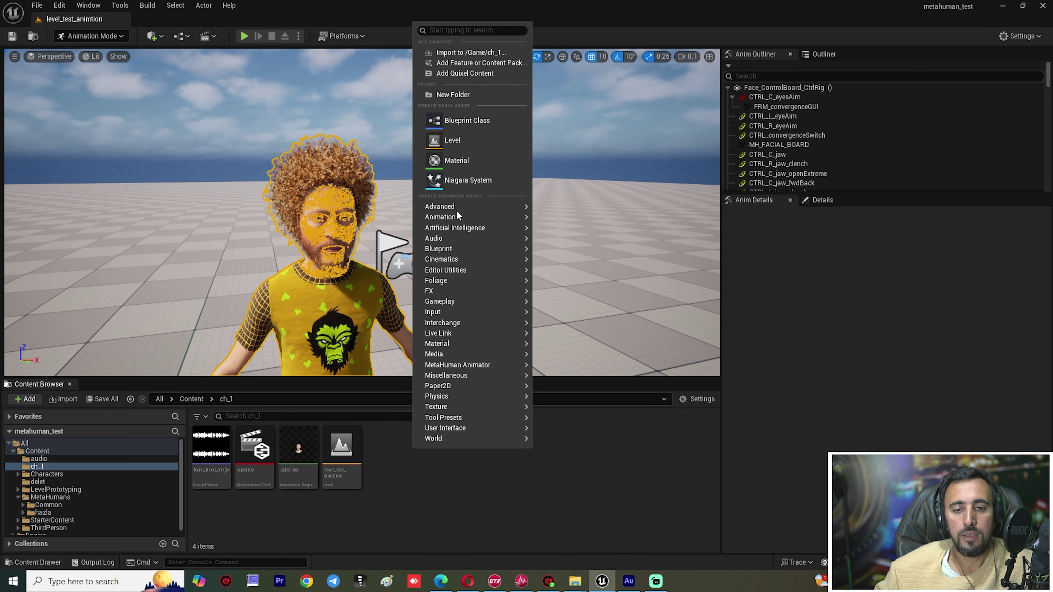
mouse_move(455, 260)
click(644, 290)
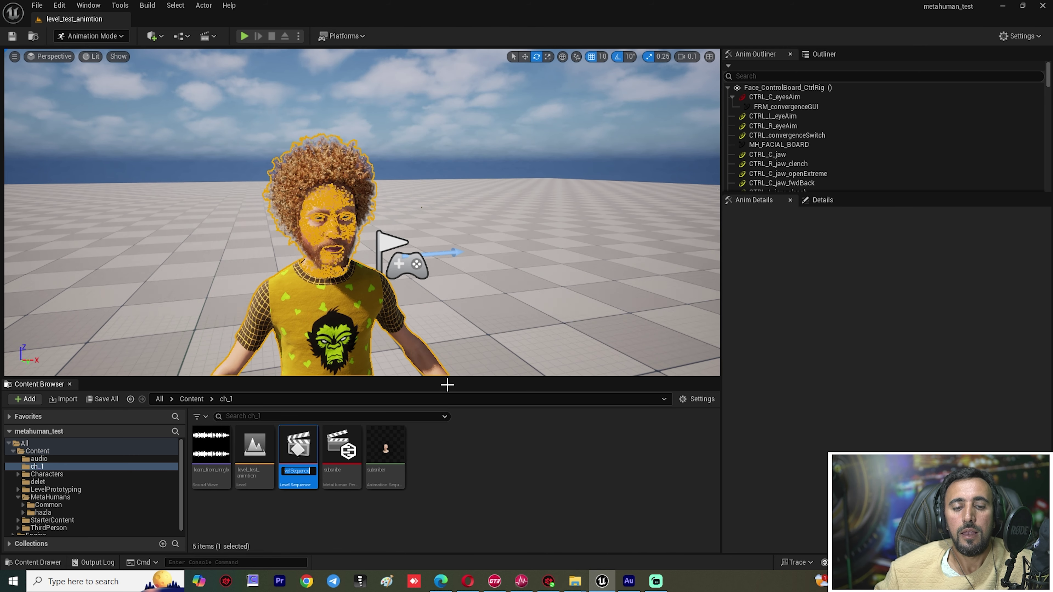
double_click(298, 445)
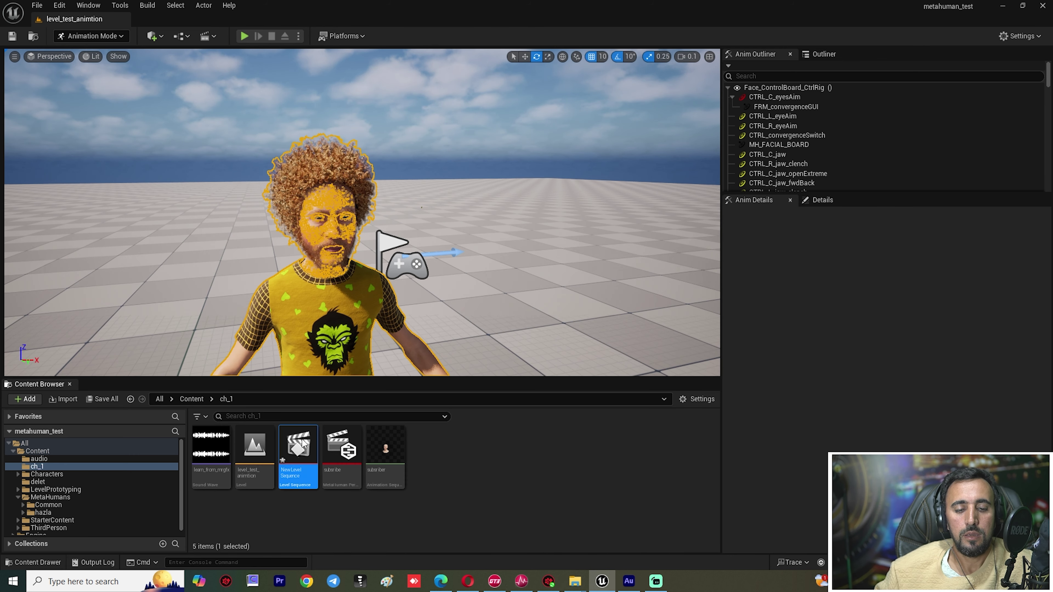
- Add the BP_hazla character to the sequence and delete the Face_ControlBoard_CtrlRig track under its Face component
drag(786, 168, 90, 458)
click(256, 419)
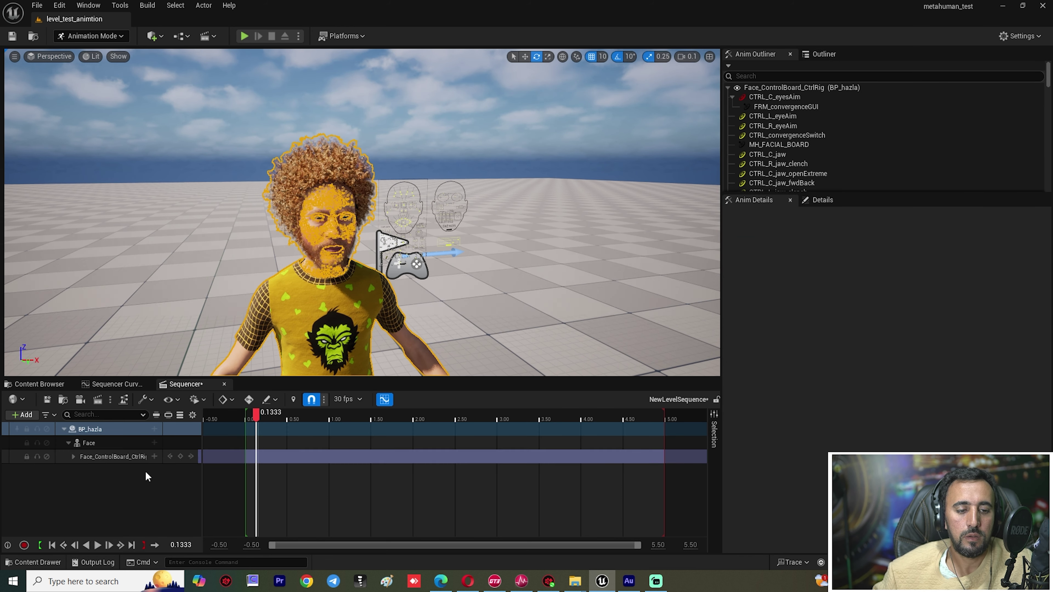
click(103, 456)
key(Delete)
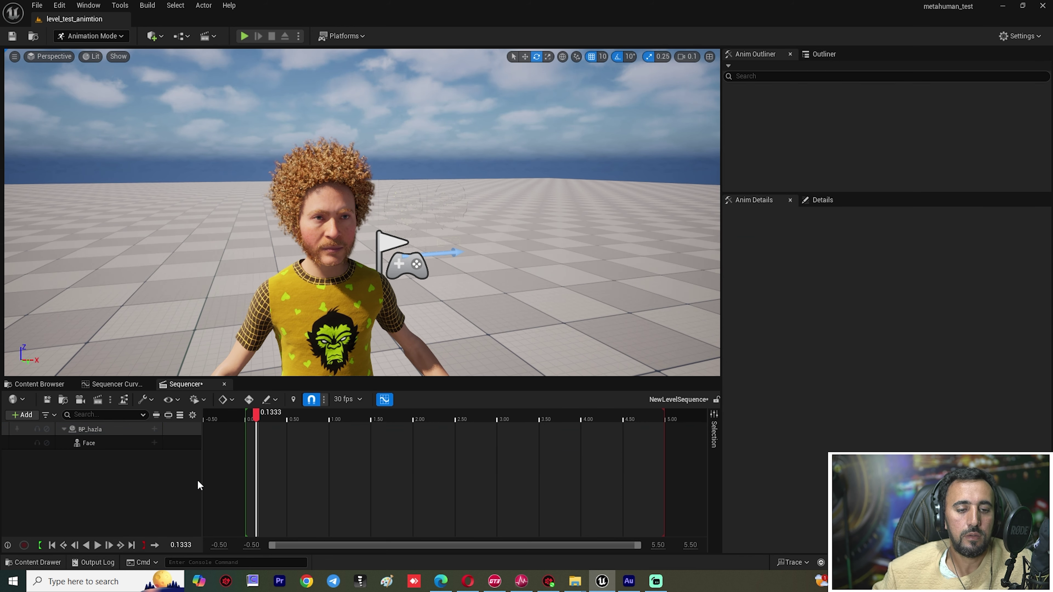
- Add the subsriber animation sequence to the Face component and play it back on the timeline
click(144, 446)
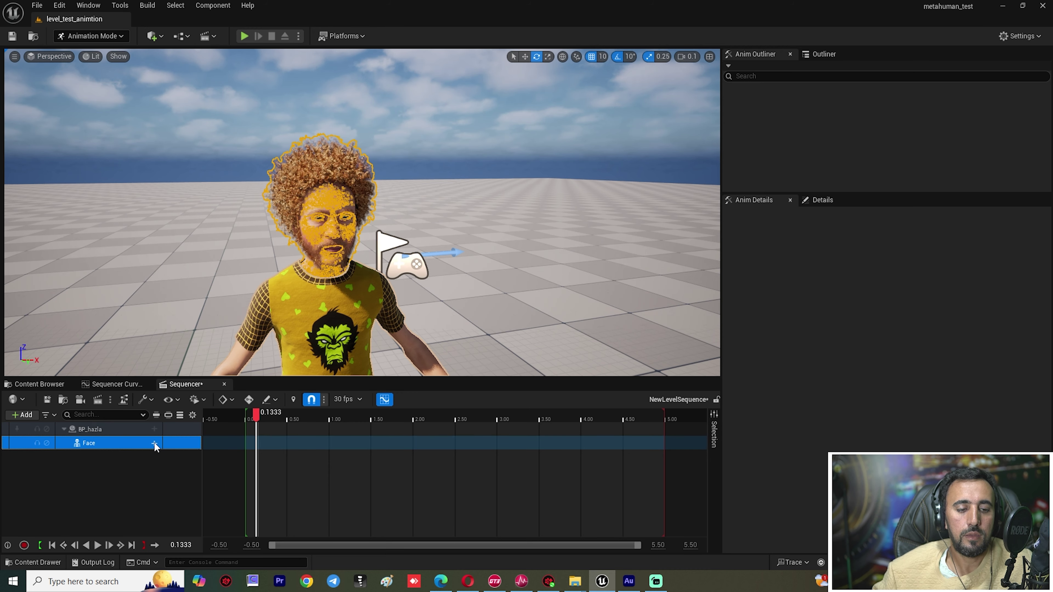
click(154, 443)
mouse_move(235, 145)
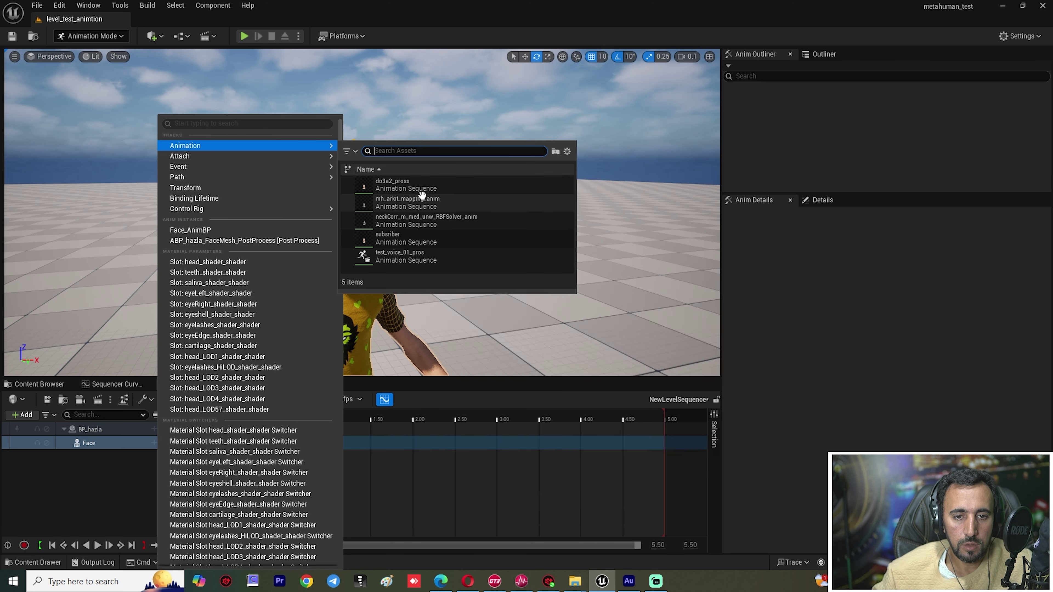
click(398, 237)
drag(309, 425, 296, 425)
key(space)
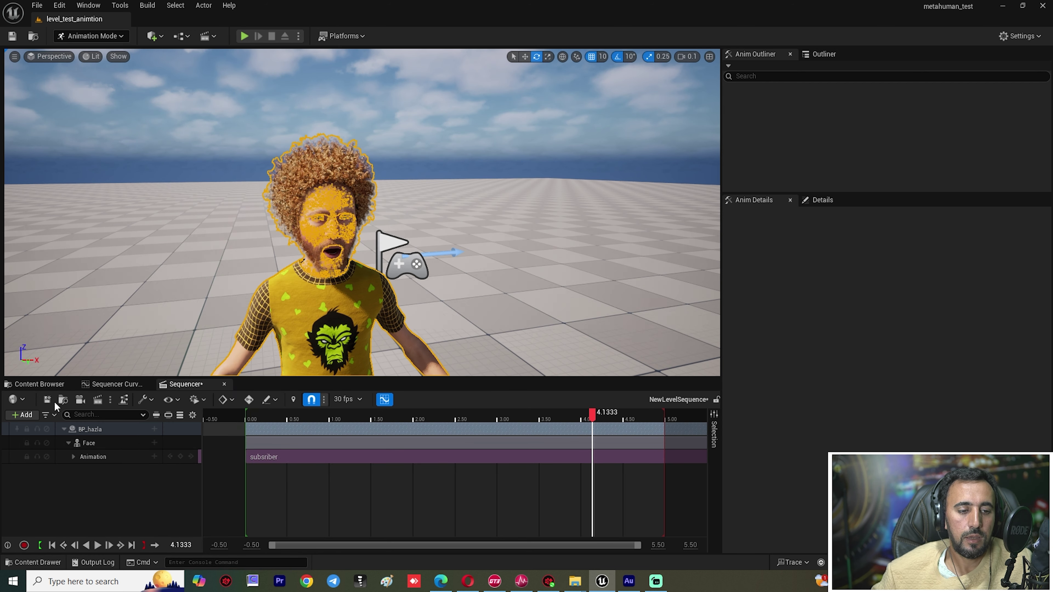
- Add an audio track to the sequence and accept switching to the audio clock source
click(23, 415)
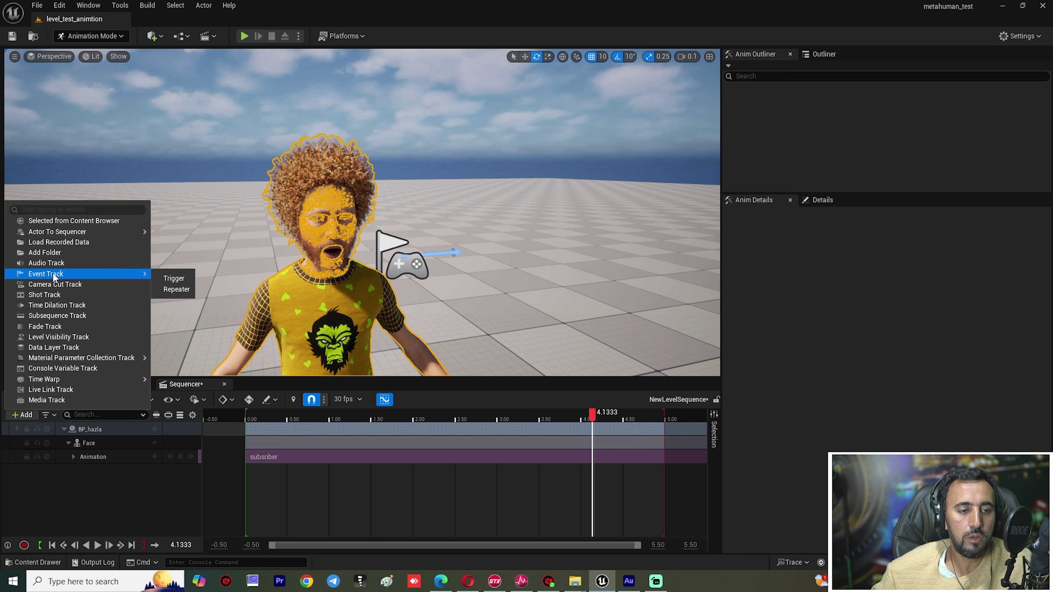
click(47, 262)
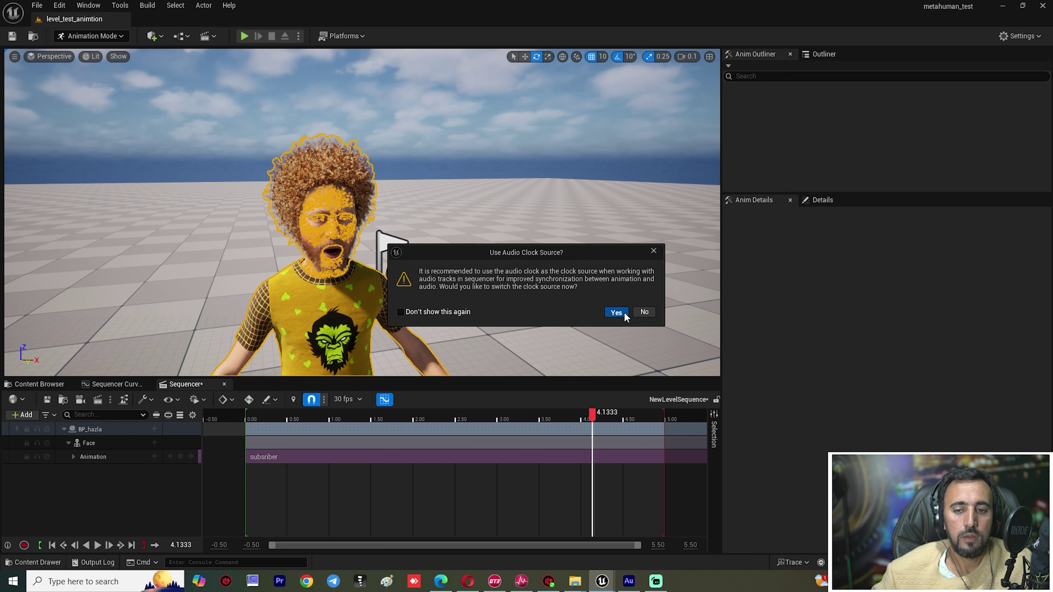
click(616, 312)
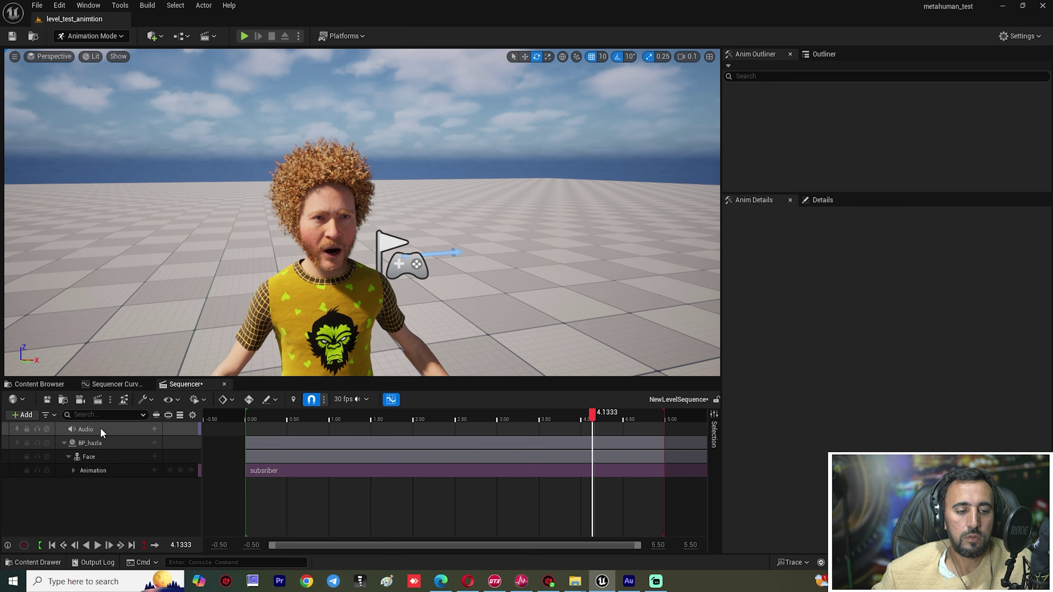
- Add the learn_from_mrgfx sound wave to the audio track and align its clip with the sequence start
click(156, 428)
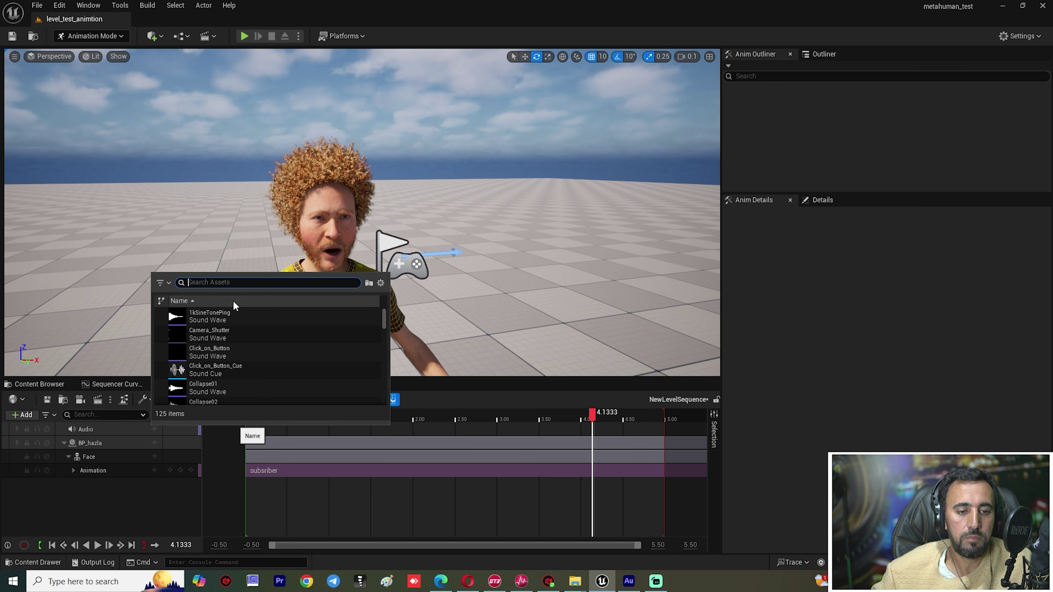
text(mr)
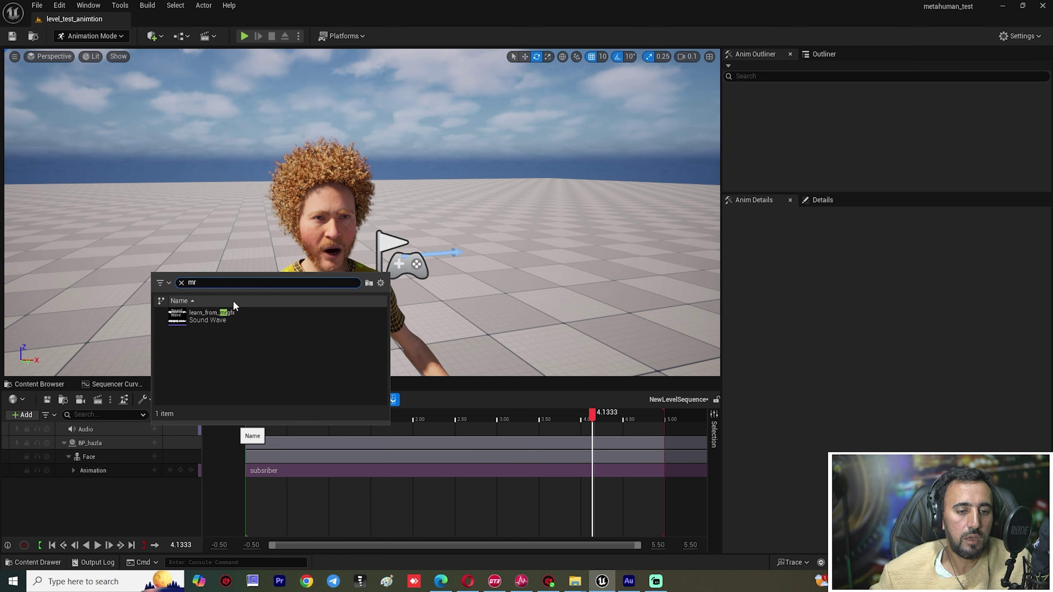
click(211, 316)
drag(603, 434, 263, 416)
- Play the sequence with sound and check the character's lip sync from a full-body view
key(space)
right_drag(332, 365, 315, 357)
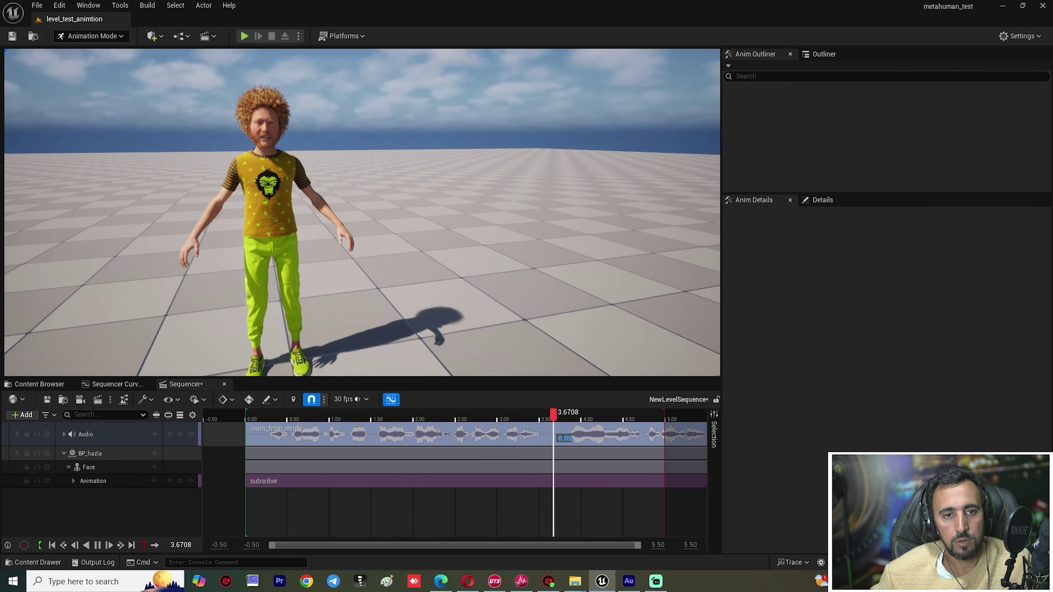
key(w)
drag(378, 411, 343, 413)
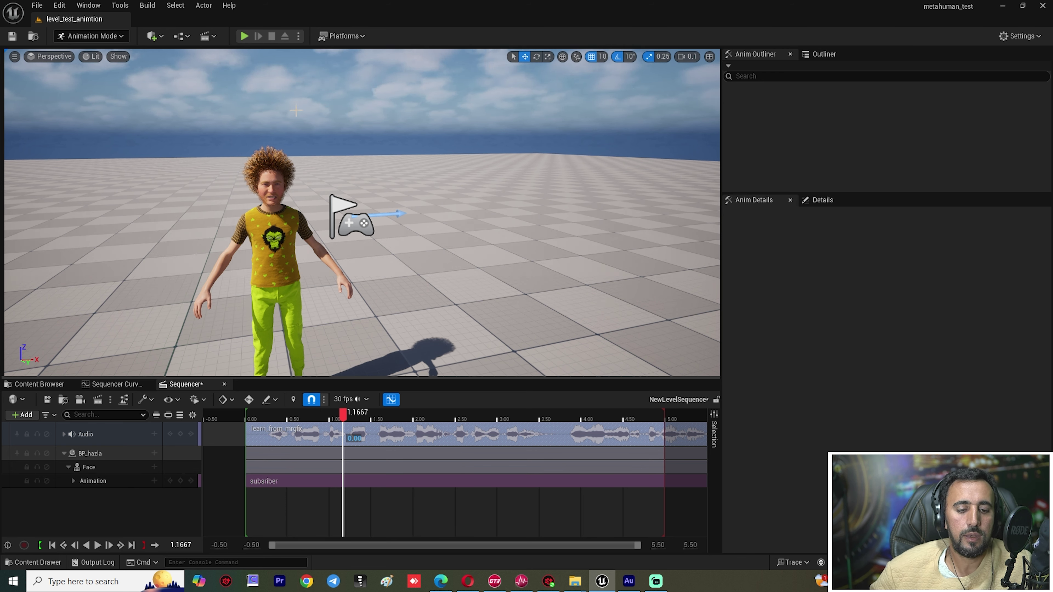
- Switch to Mixamo in the browser, look through the talking animations and show the Characters library
click(441, 581)
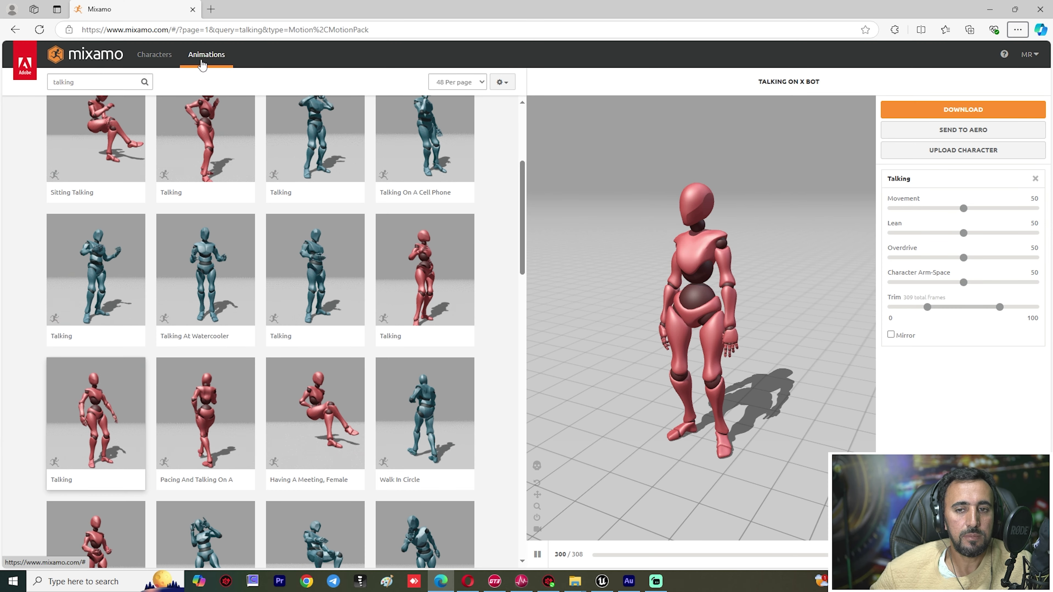
scroll(518, 207, down, 5)
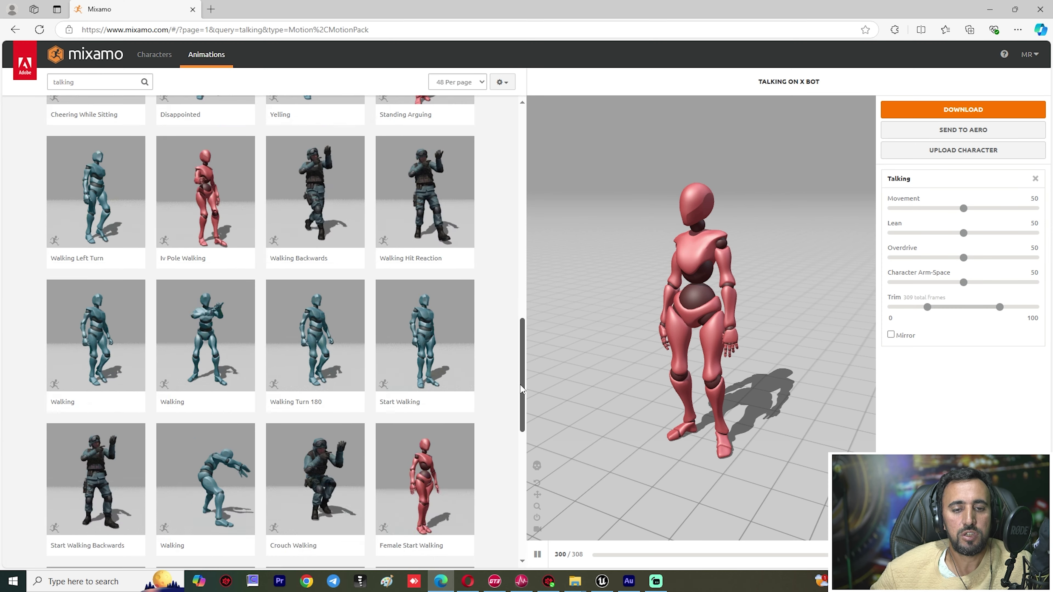
scroll(527, 192, up, 10)
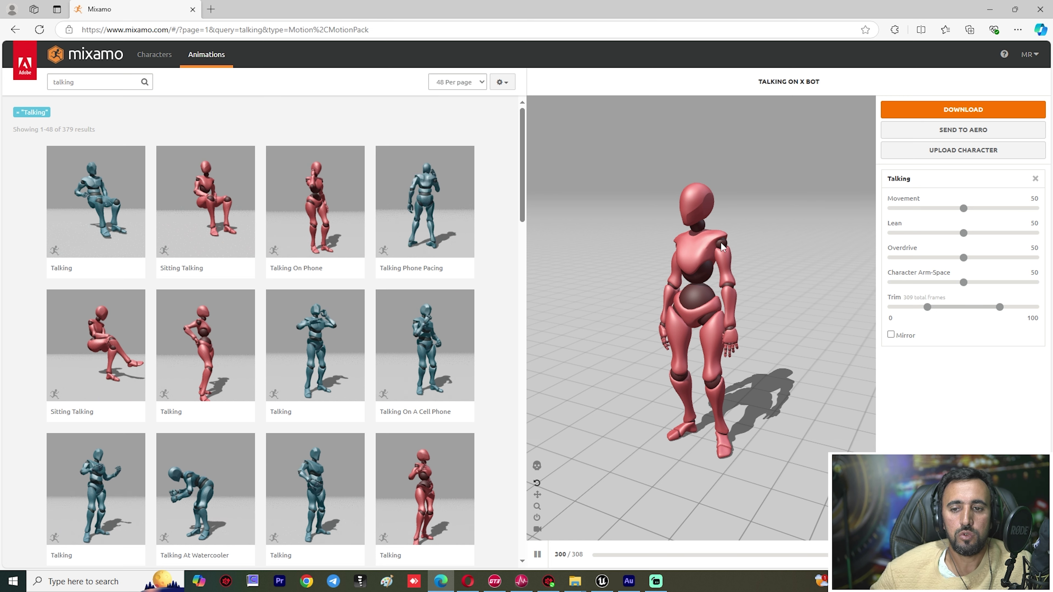
click(154, 54)
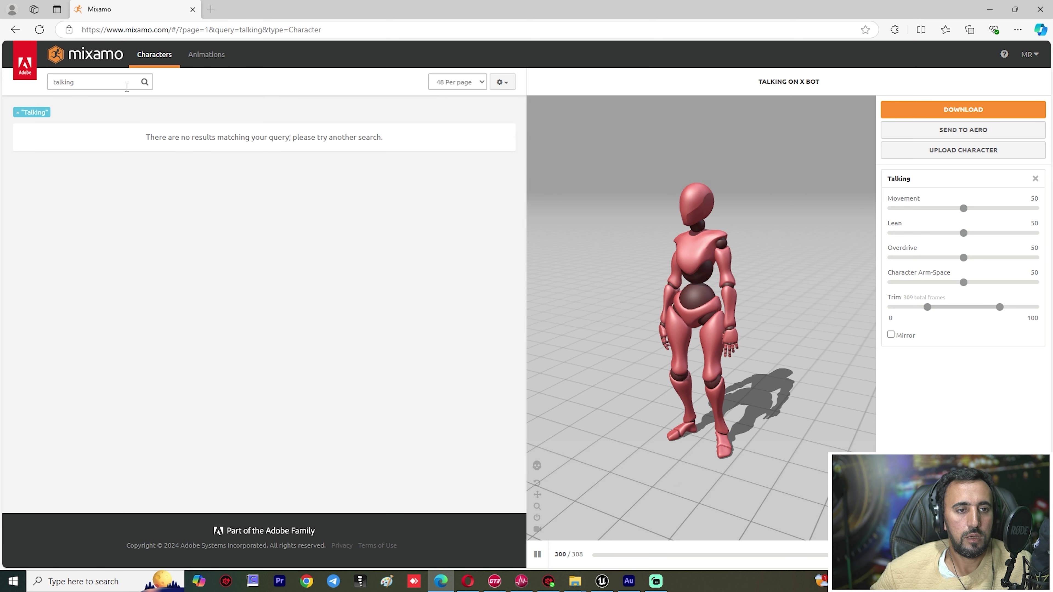
- Clear the talking search in the Characters library and browse the characters through page 3
key(ctrl+a)
key(BackSpace)
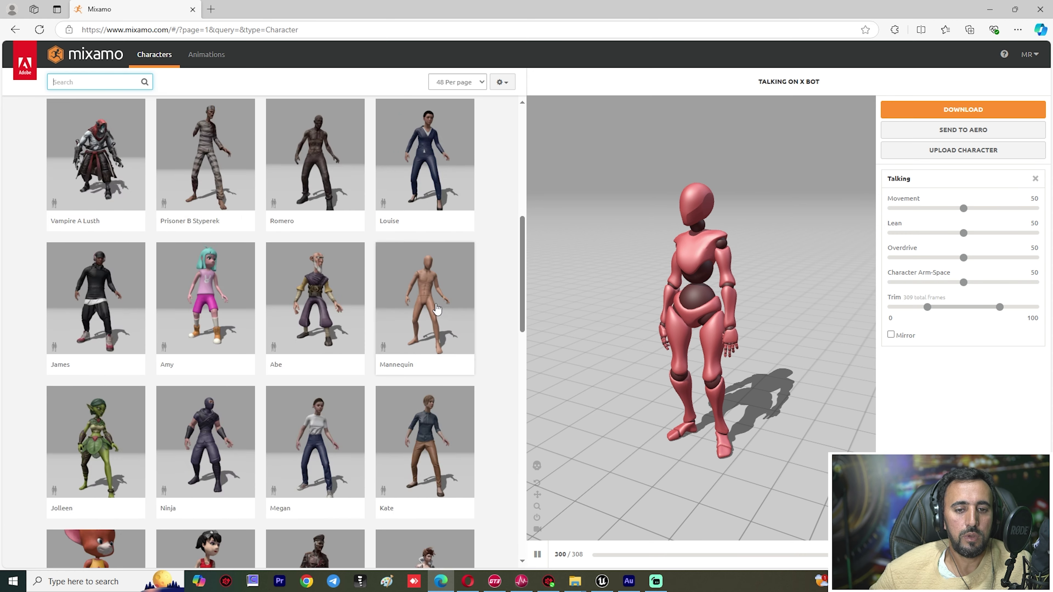
scroll(436, 308, down, 15)
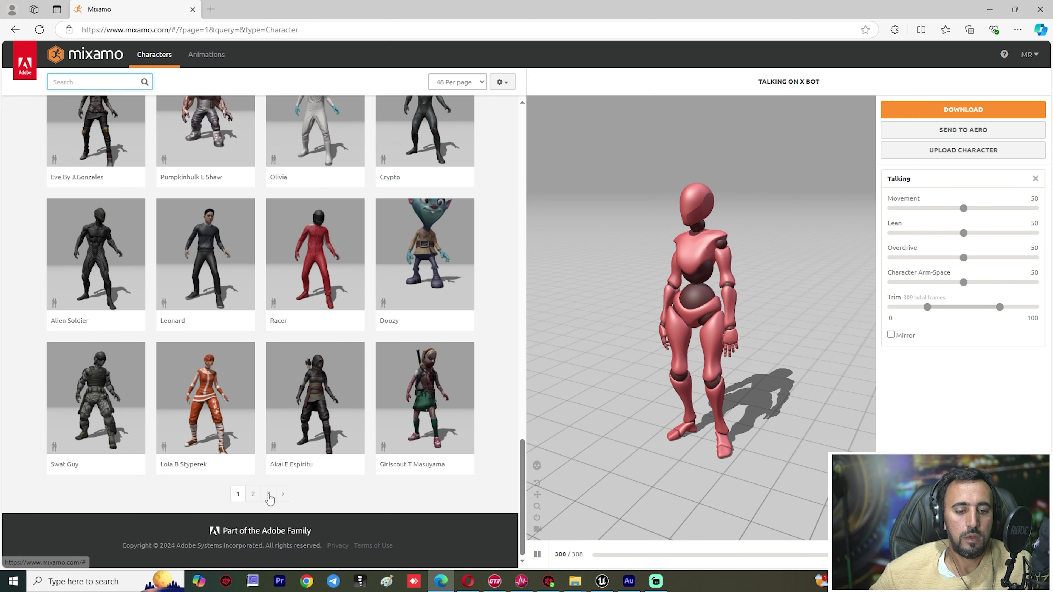
click(269, 494)
scroll(334, 510, down, 3)
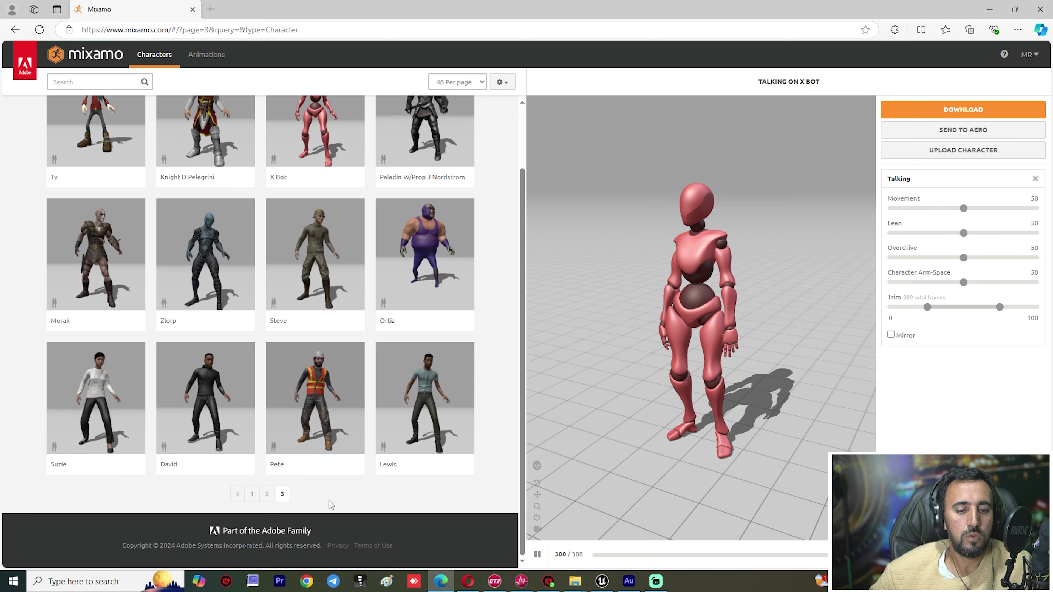
scroll(369, 107, up, 3)
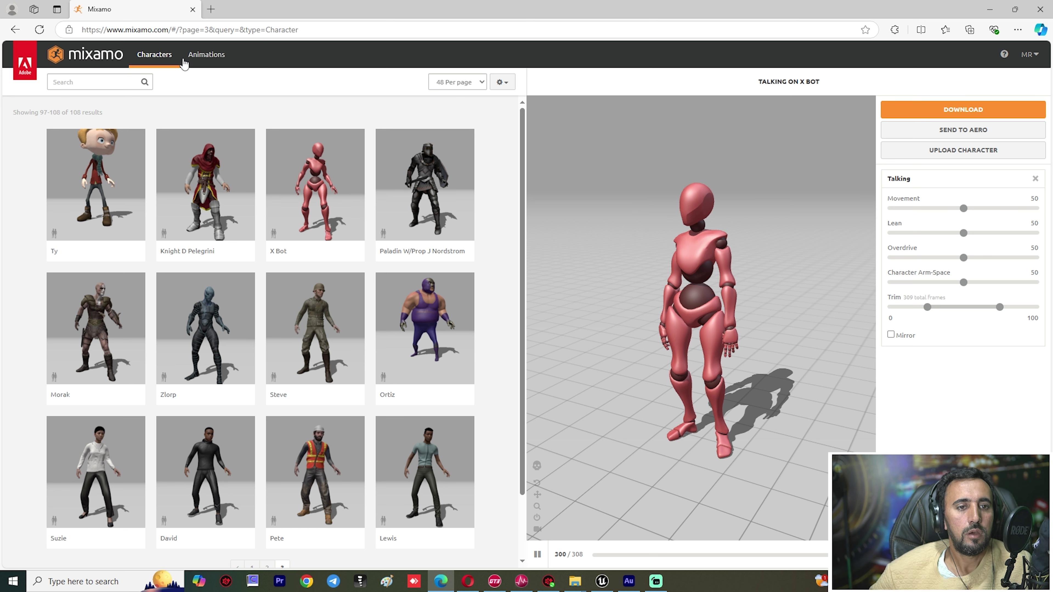
- Search the Mixamo animations for talking and look through the resulting motion previews
click(200, 63)
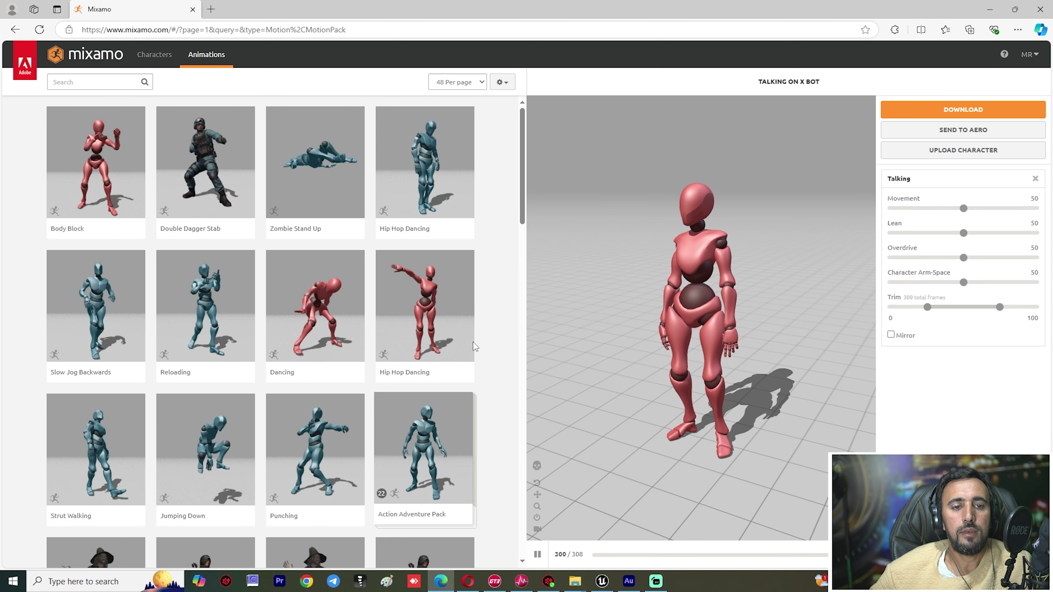
scroll(483, 207, down, 20)
scroll(487, 286, up, 15)
scroll(489, 296, up, 10)
click(86, 79)
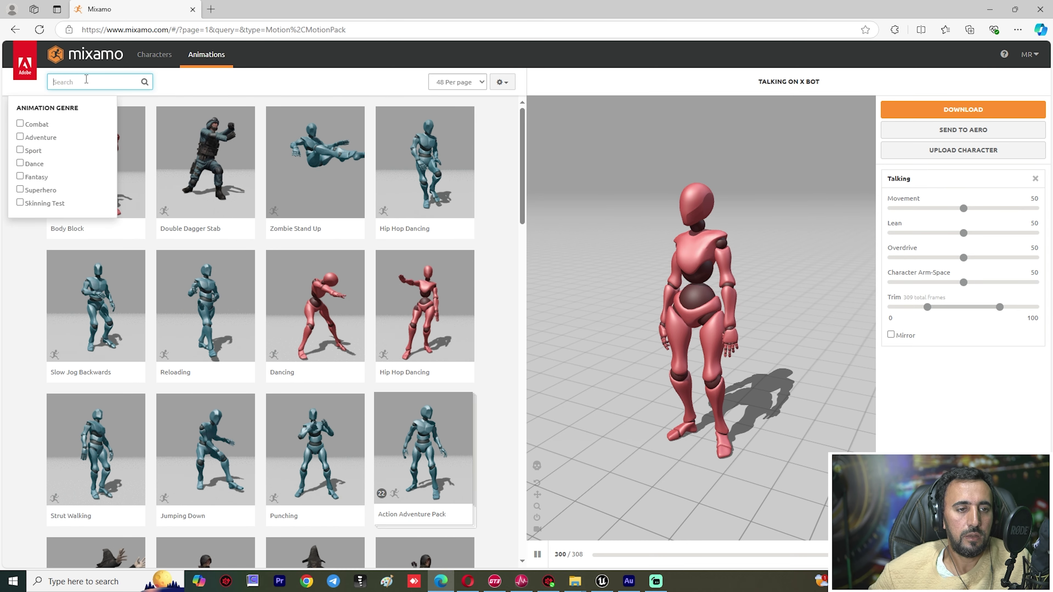
text(ta)
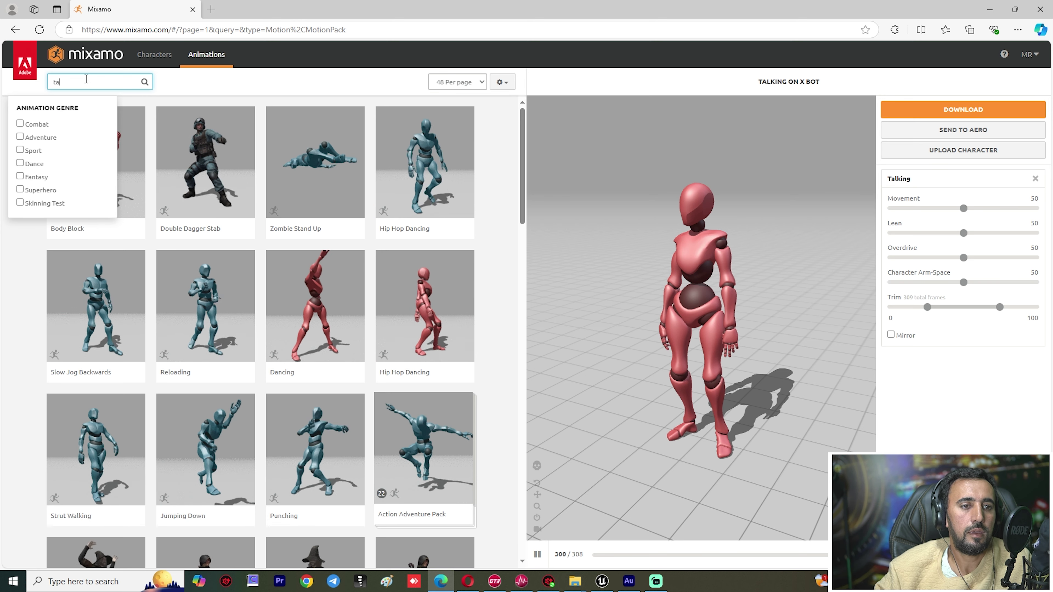
text(lking)
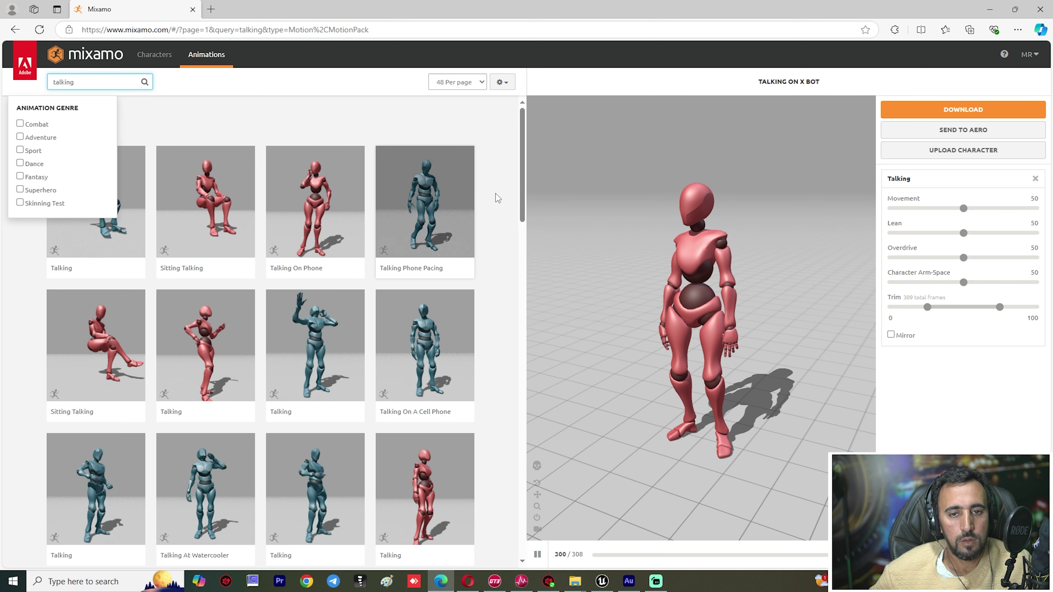
scroll(493, 230, down, 5)
scroll(485, 232, up, 4)
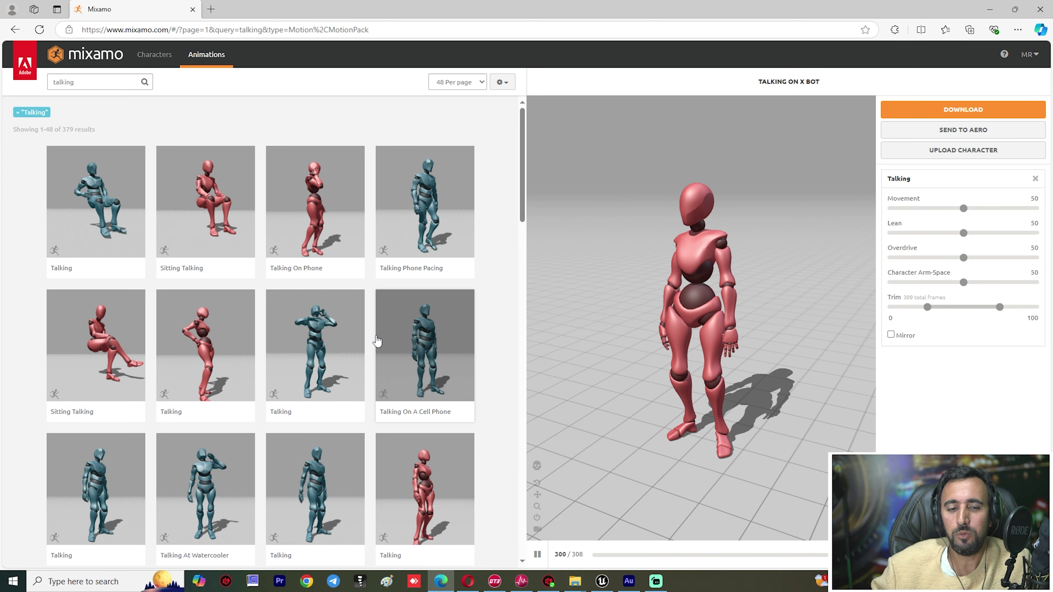
scroll(29, 365, down, 4)
scroll(41, 361, up, 4)
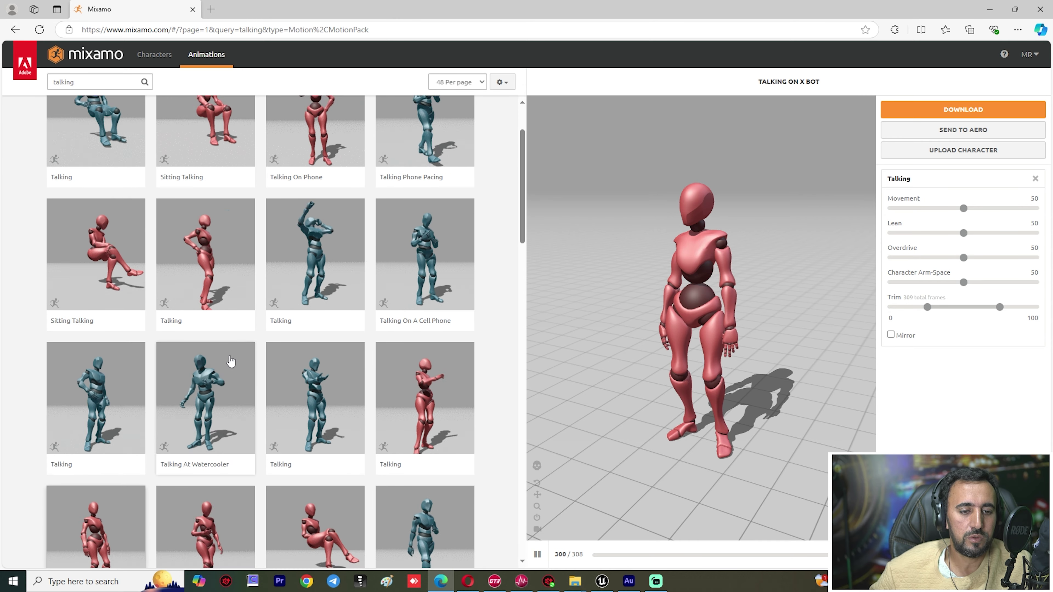
scroll(363, 375, down, 4)
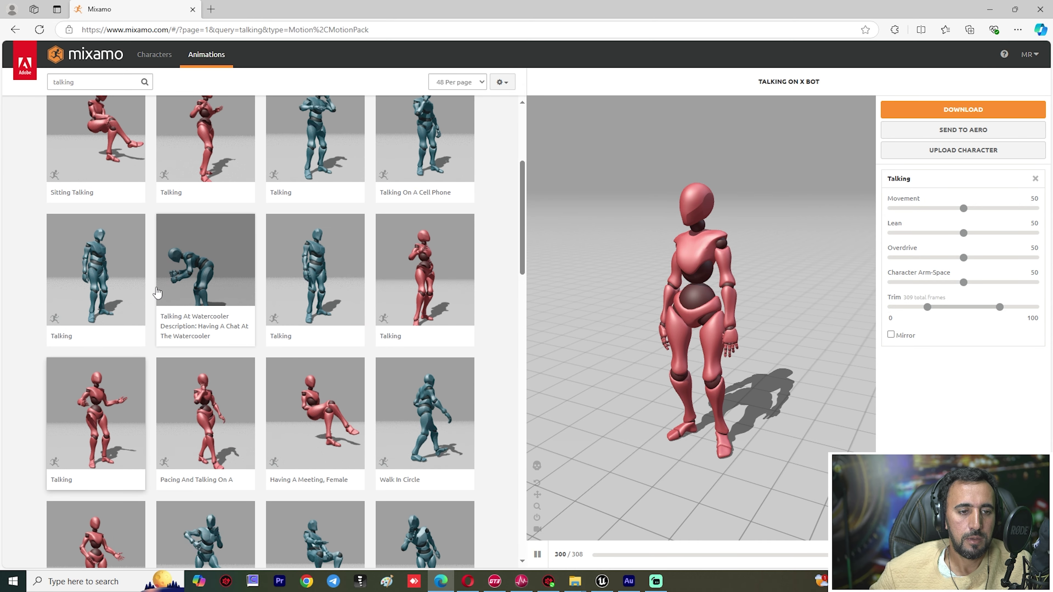
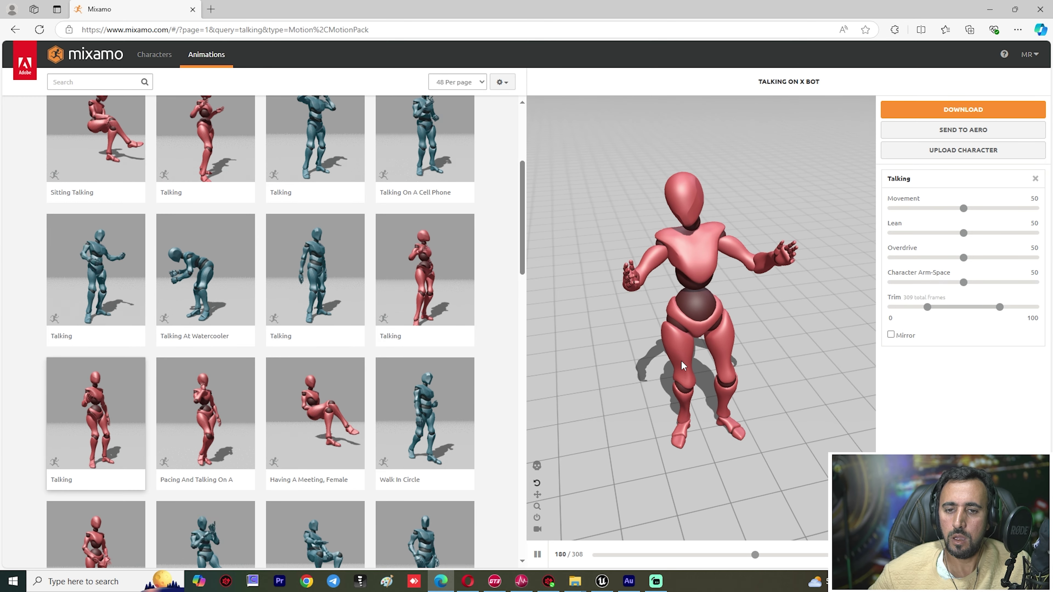
- Download the Talking animation as FBX Binary with skin, at 30 frames per second and no keyframe reduction
click(963, 109)
click(544, 155)
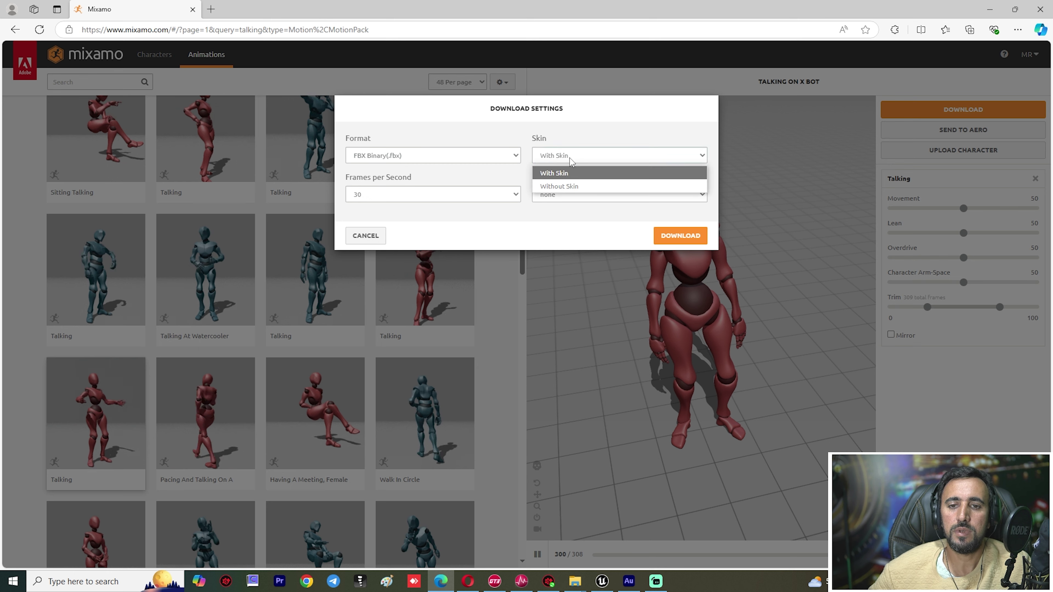
click(551, 172)
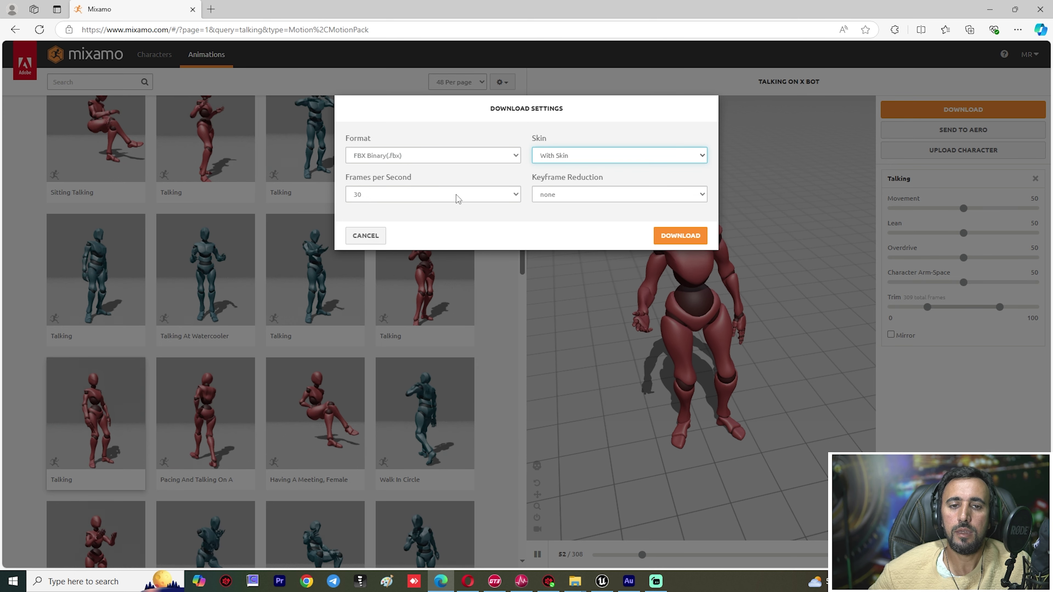
click(680, 235)
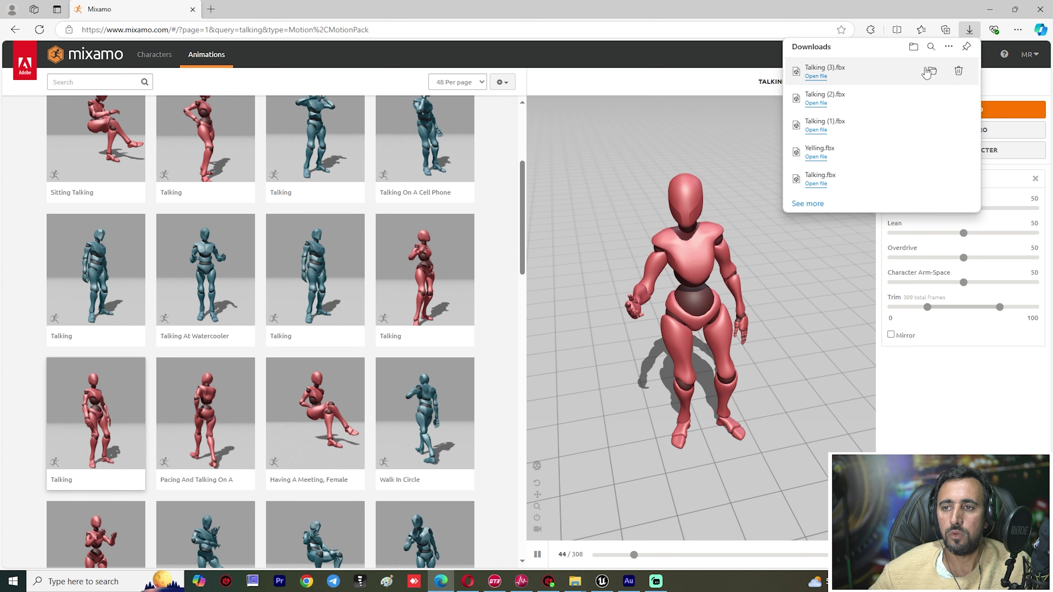
- Show the downloaded Talking (3).fbx in its folder and rename it angery_man
click(932, 71)
key(F2)
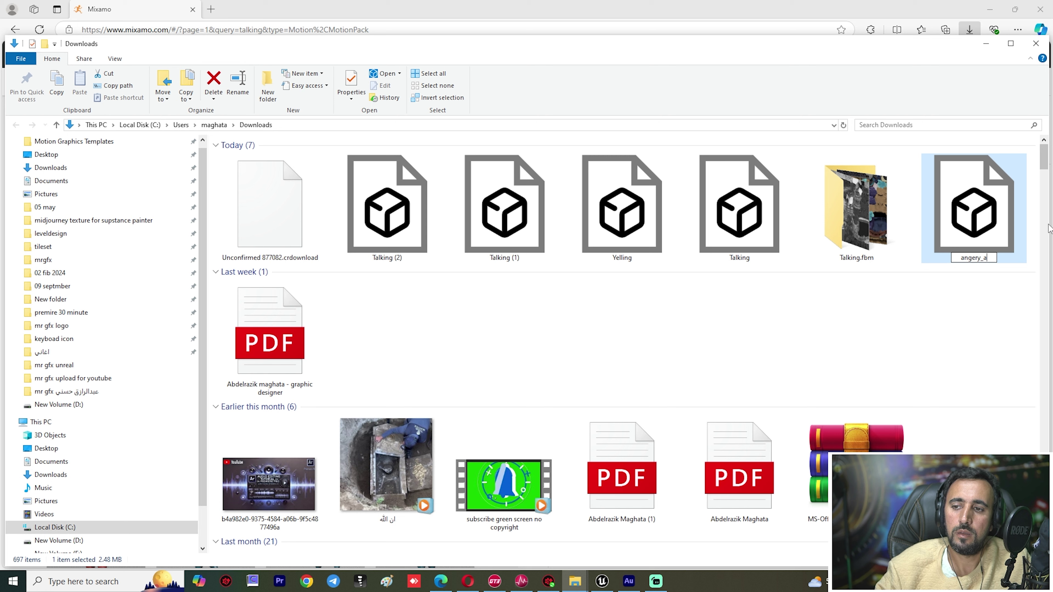
key(Return)
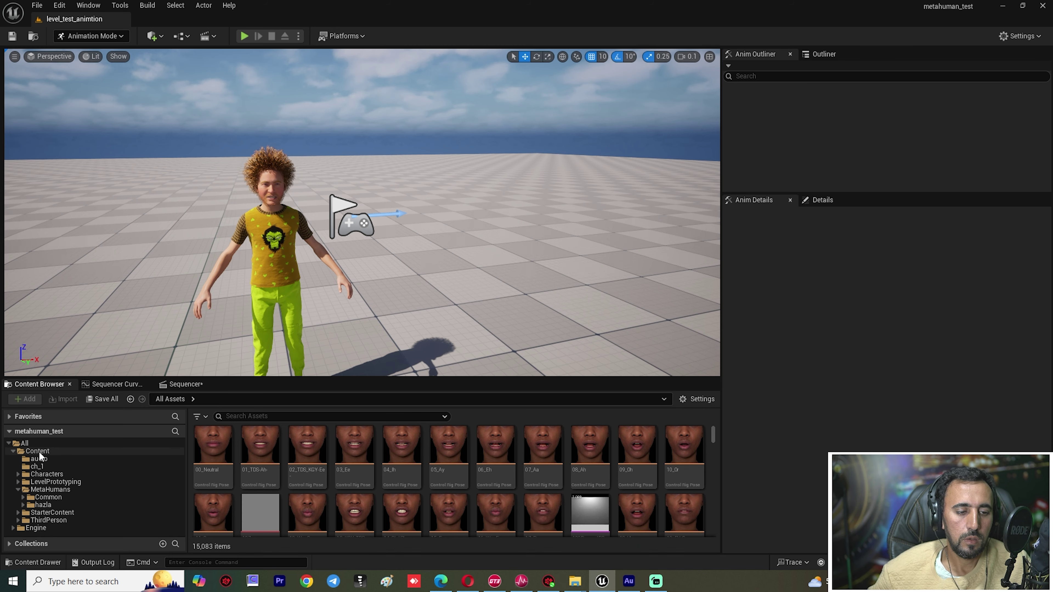
- Switch to Unreal Engine, create a folder named angery under Content and open it
click(38, 451)
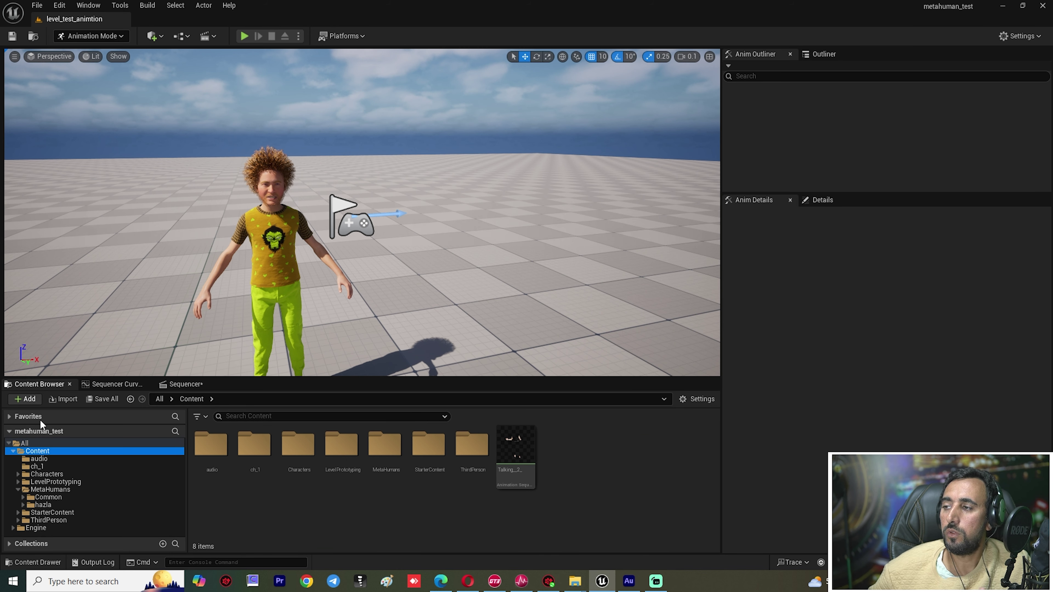
click(25, 398)
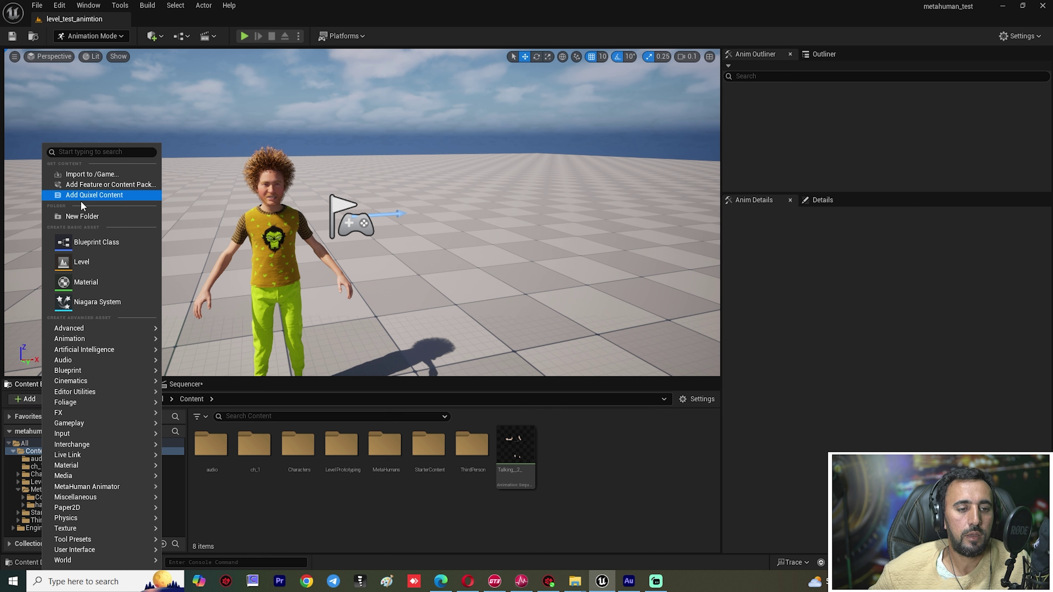
click(82, 214)
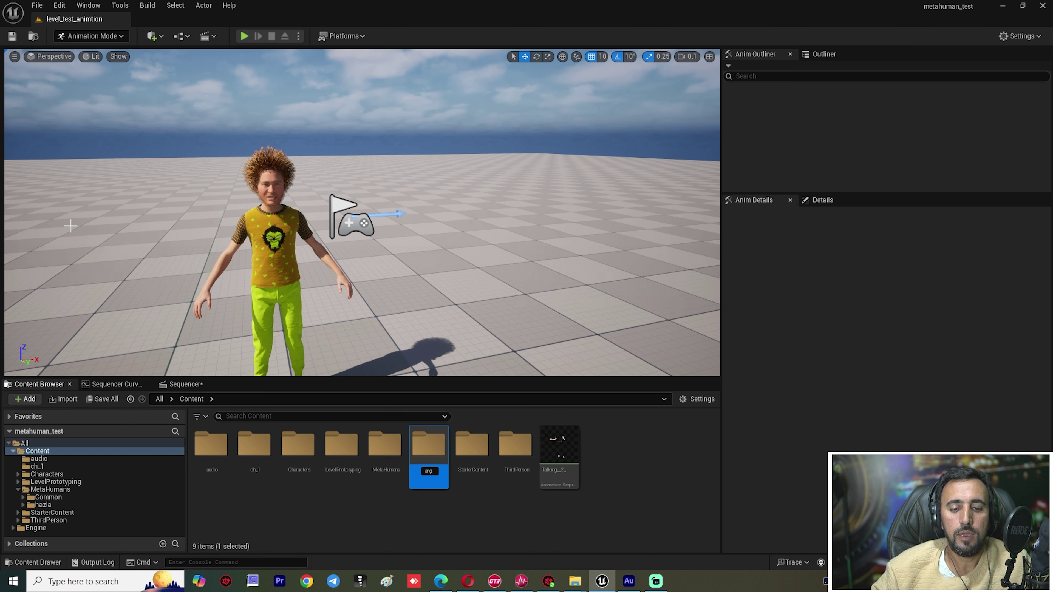
key(Return)
key(Return)
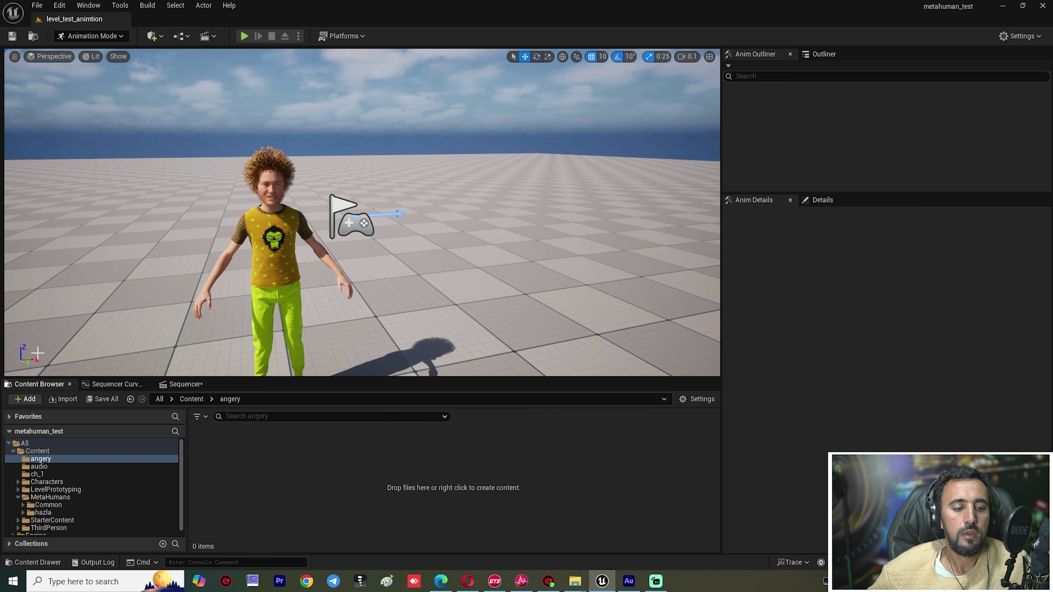
- Import angery_man.fbx from Downloads into the angery folder with the default import settings and preview its animation sequence
key(alt+Tab)
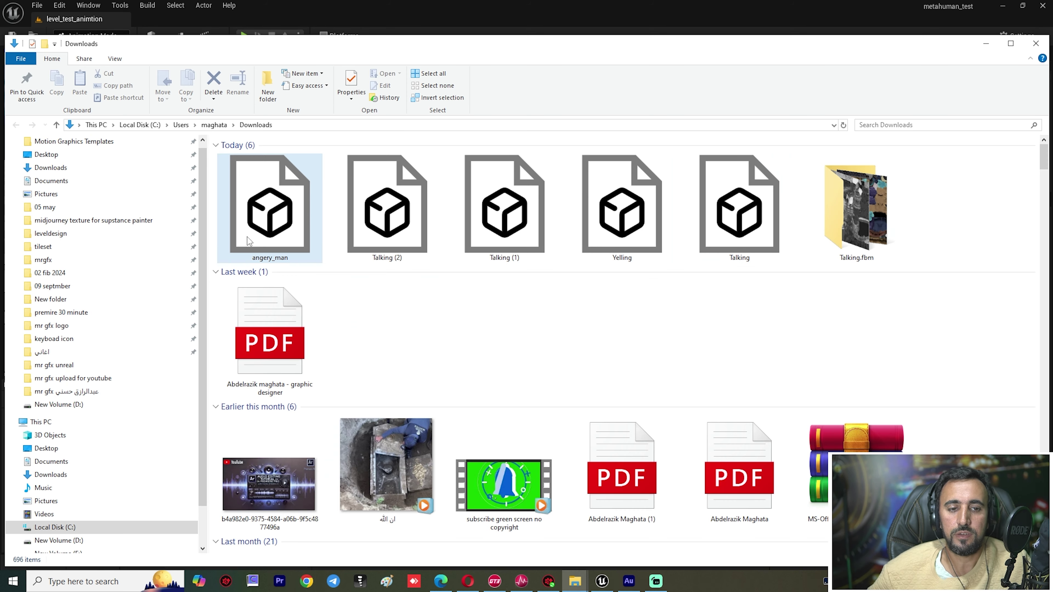
drag(250, 240, 327, 460)
key(alt+Tab)
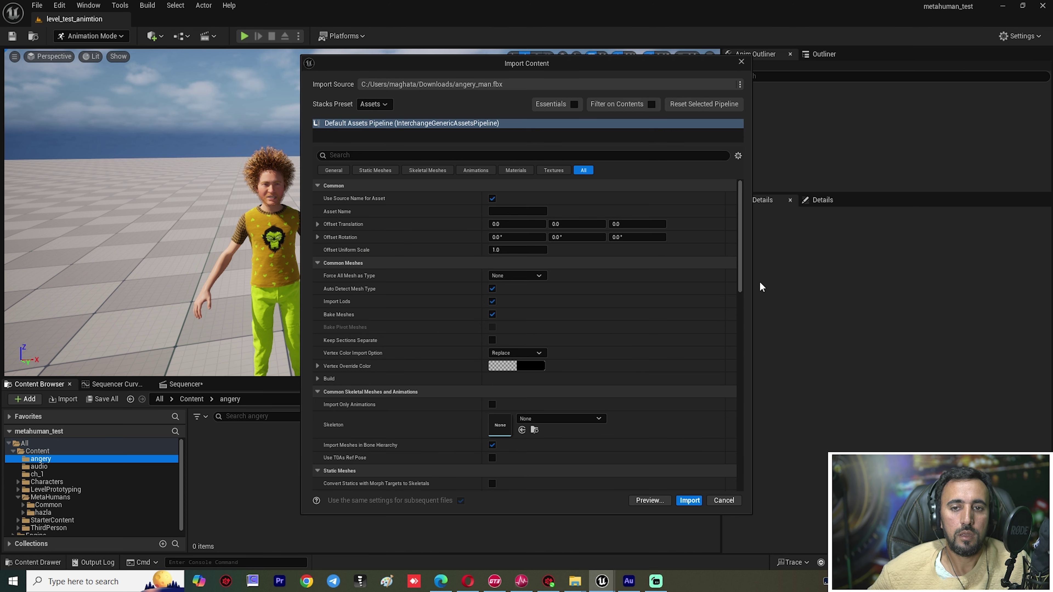
click(689, 501)
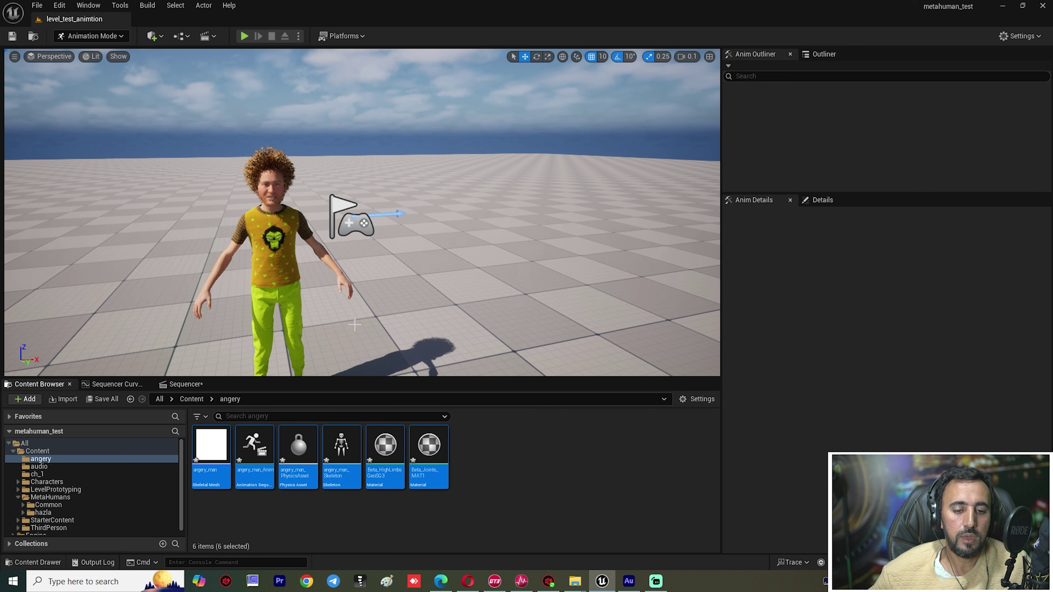
click(585, 471)
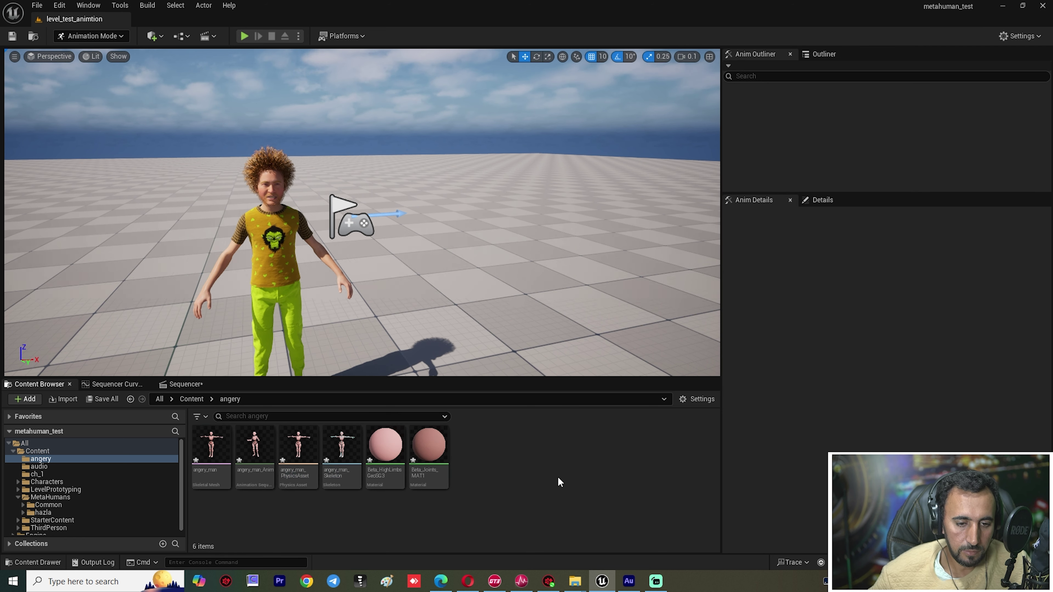
double_click(254, 445)
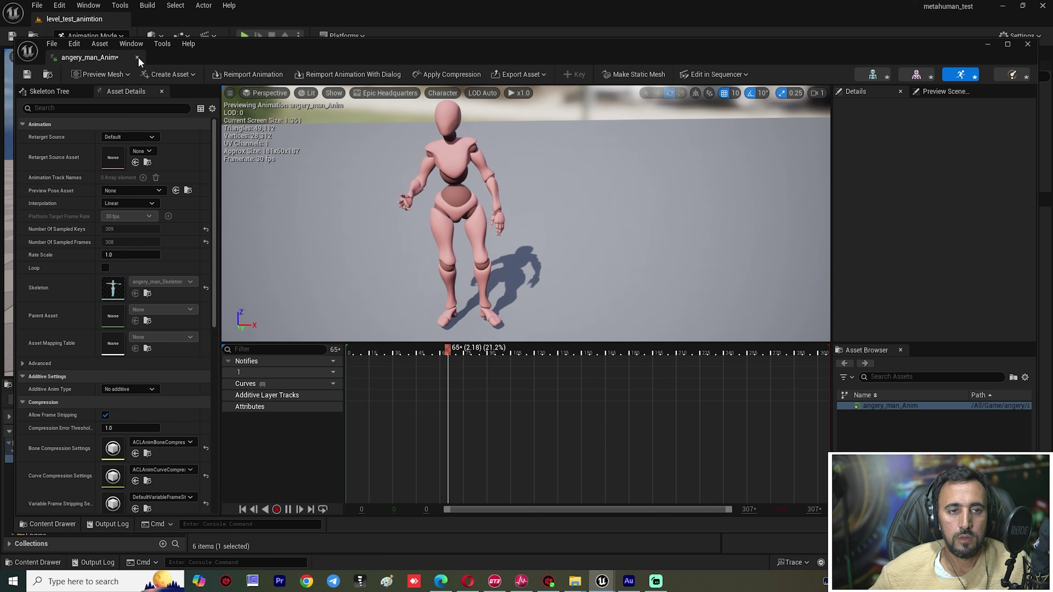
click(137, 57)
right_click(253, 445)
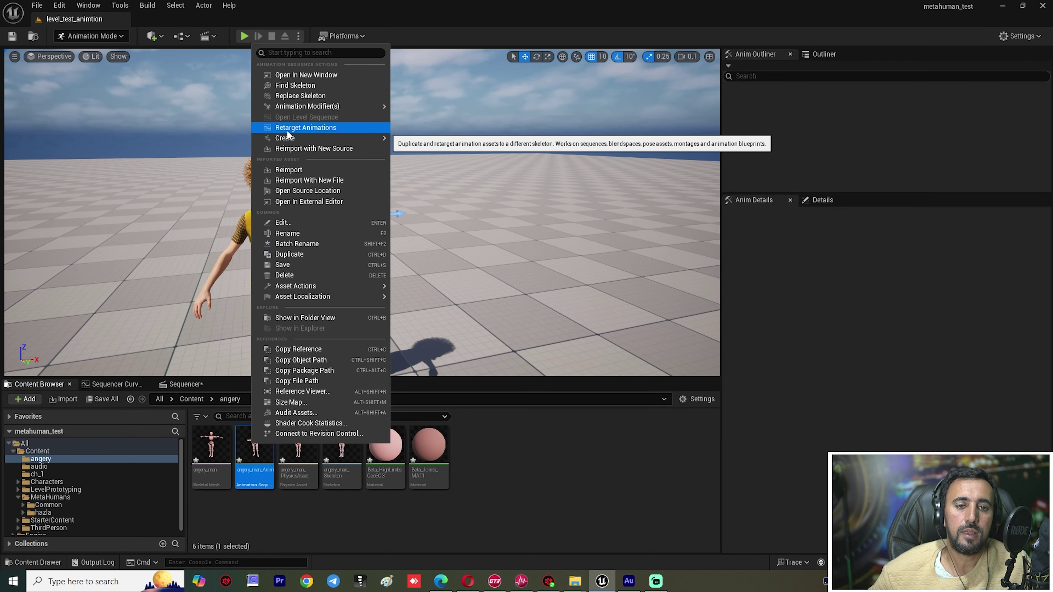
click(289, 129)
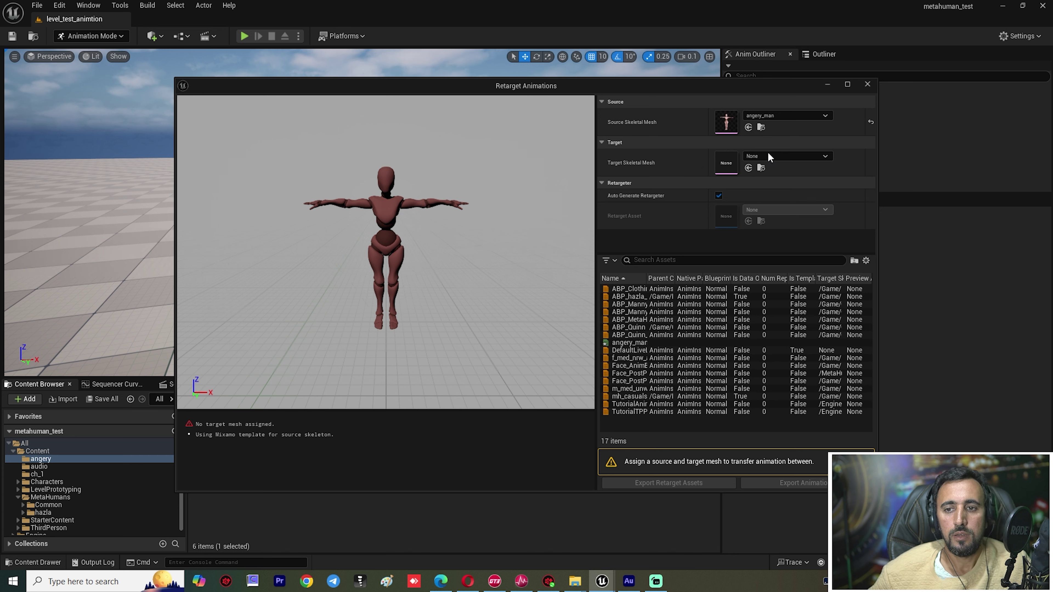
click(767, 156)
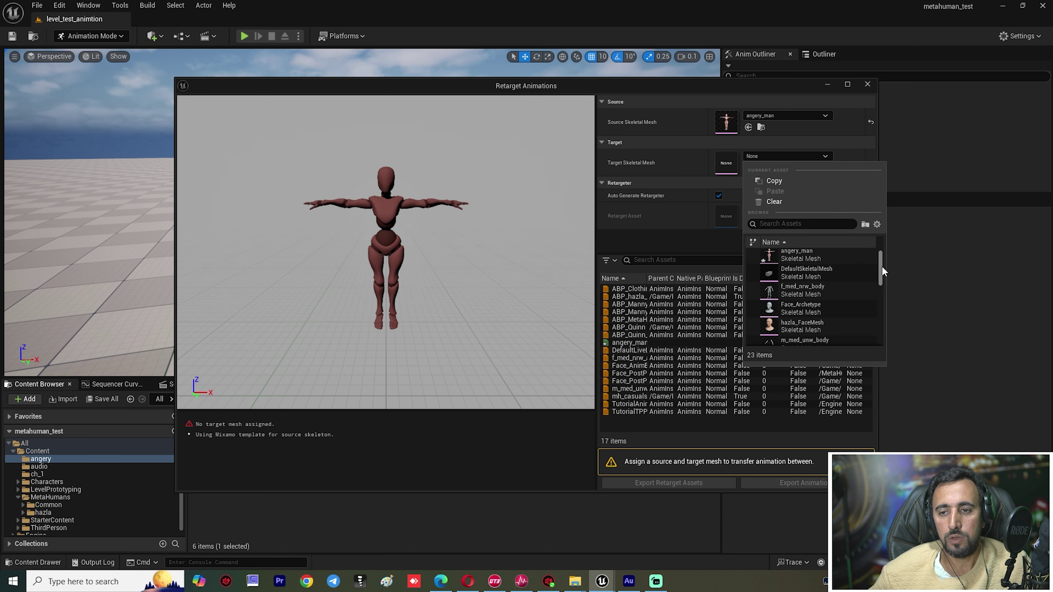
drag(882, 271, 883, 278)
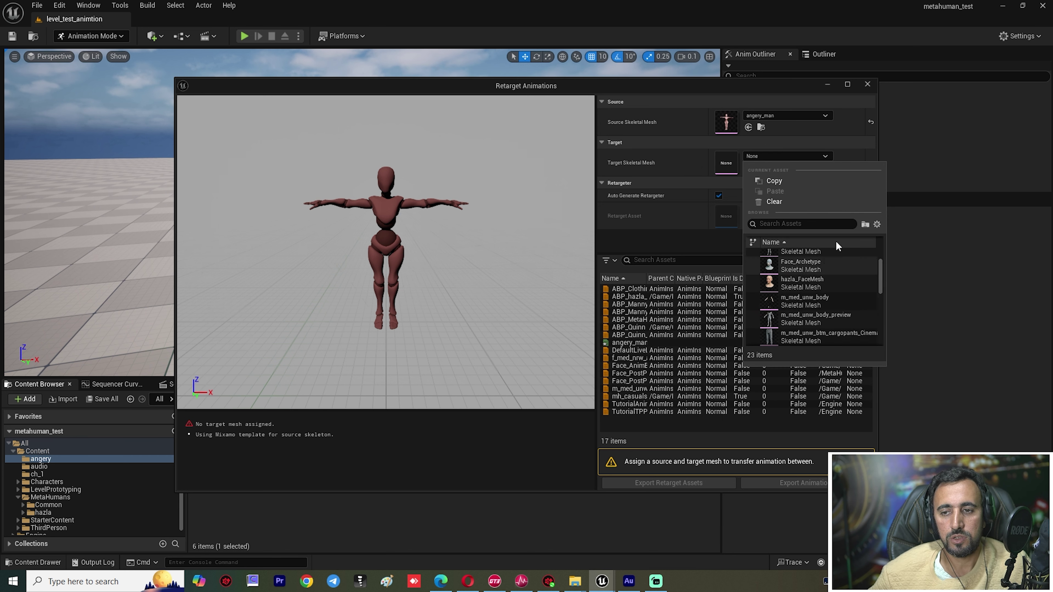
drag(884, 269, 885, 294)
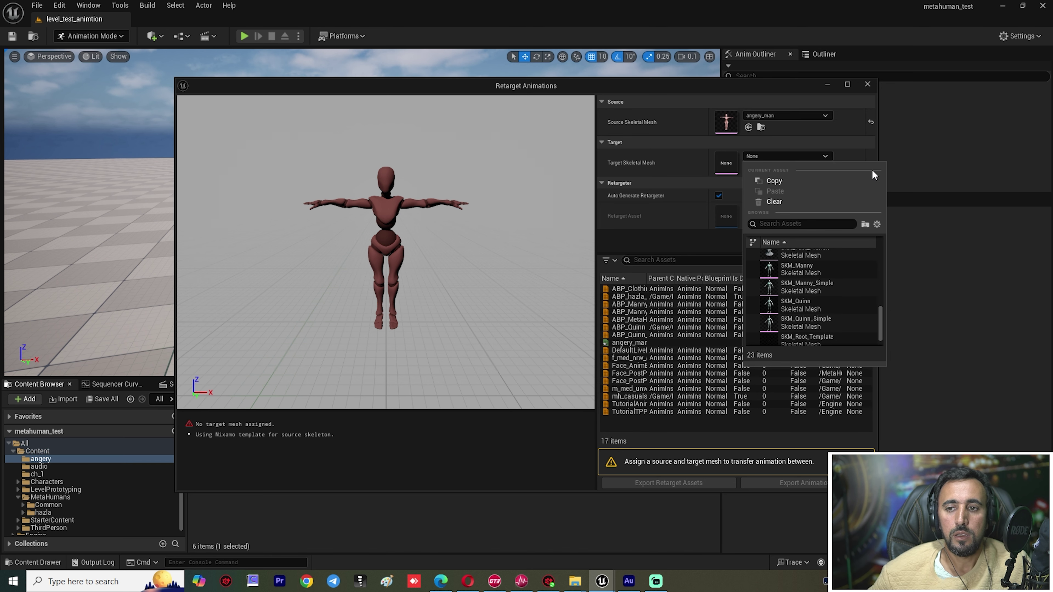
click(787, 82)
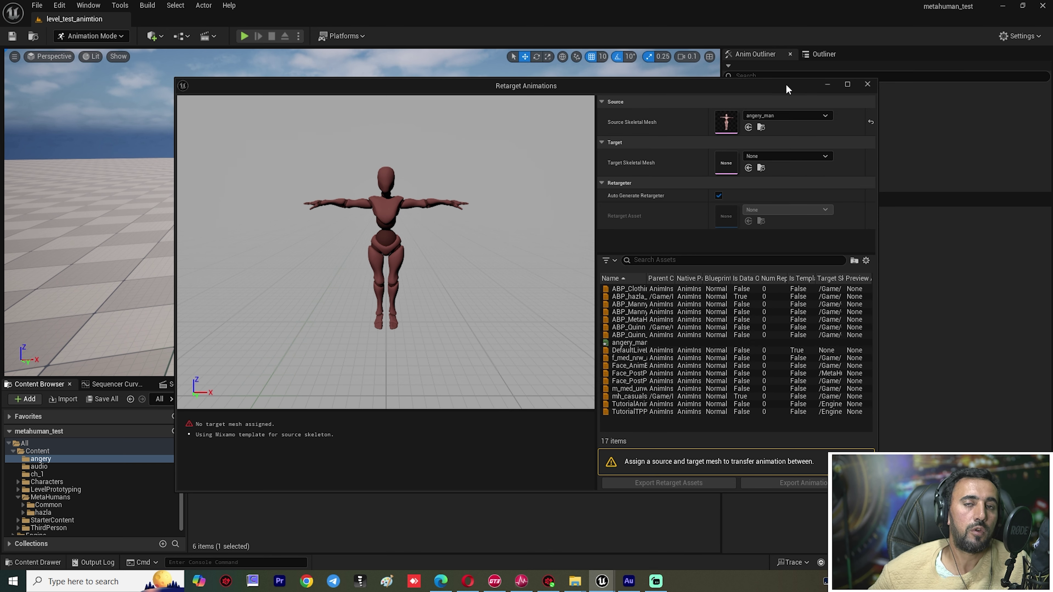
click(867, 84)
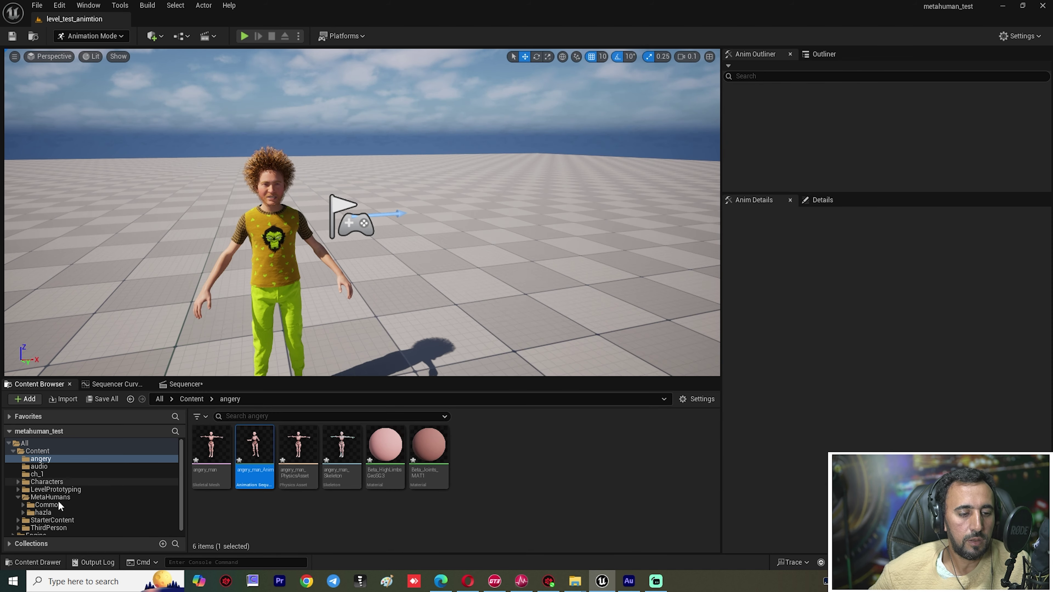
- Open the BP_hazla blueprint, check which skeletal mesh its Body component uses, preview that mesh, and close both editors
click(82, 512)
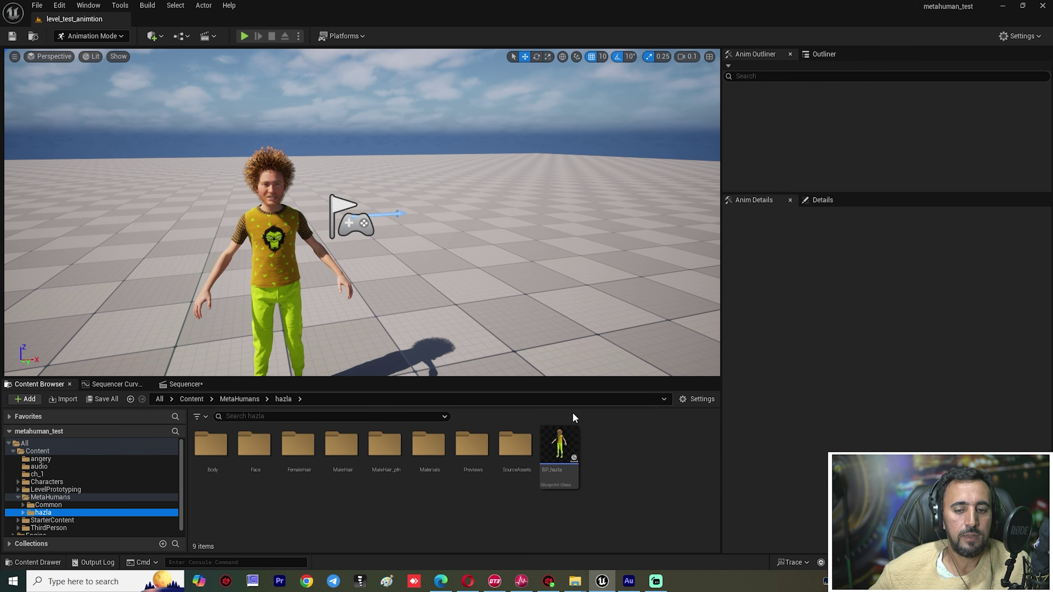
double_click(558, 443)
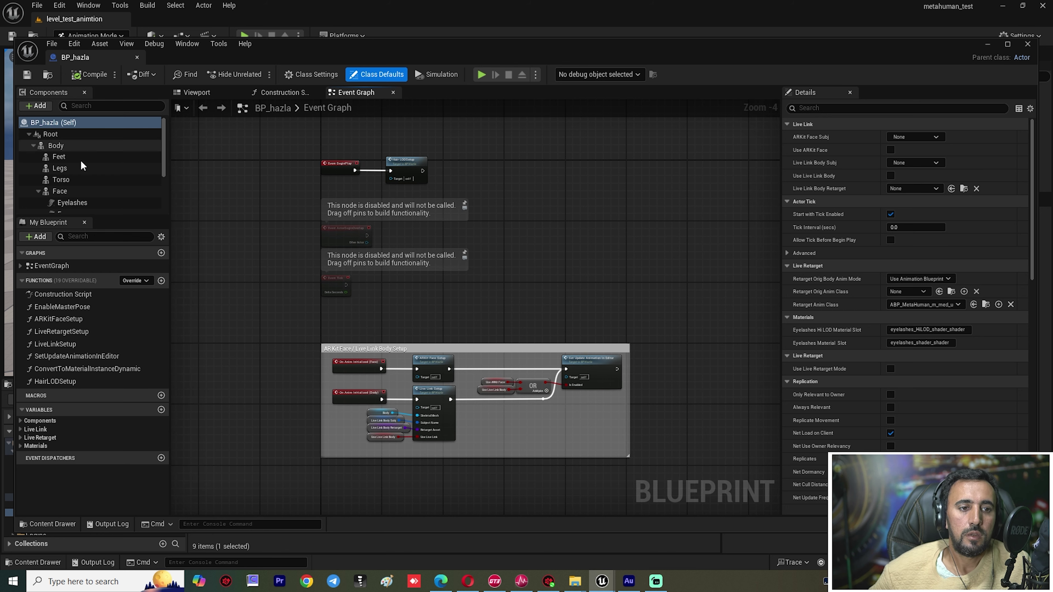
click(56, 146)
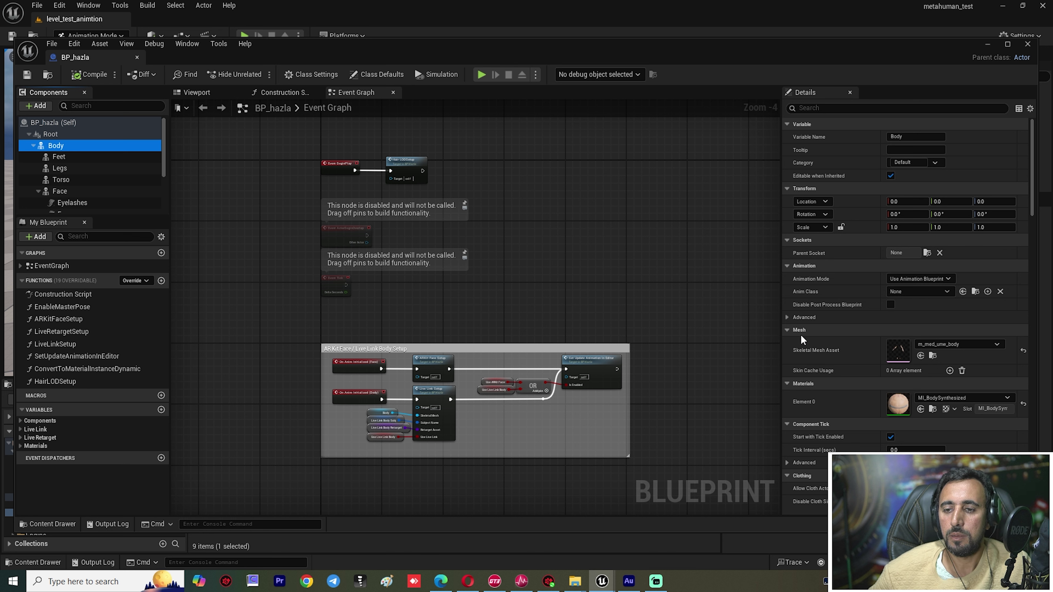
click(902, 356)
double_click(899, 351)
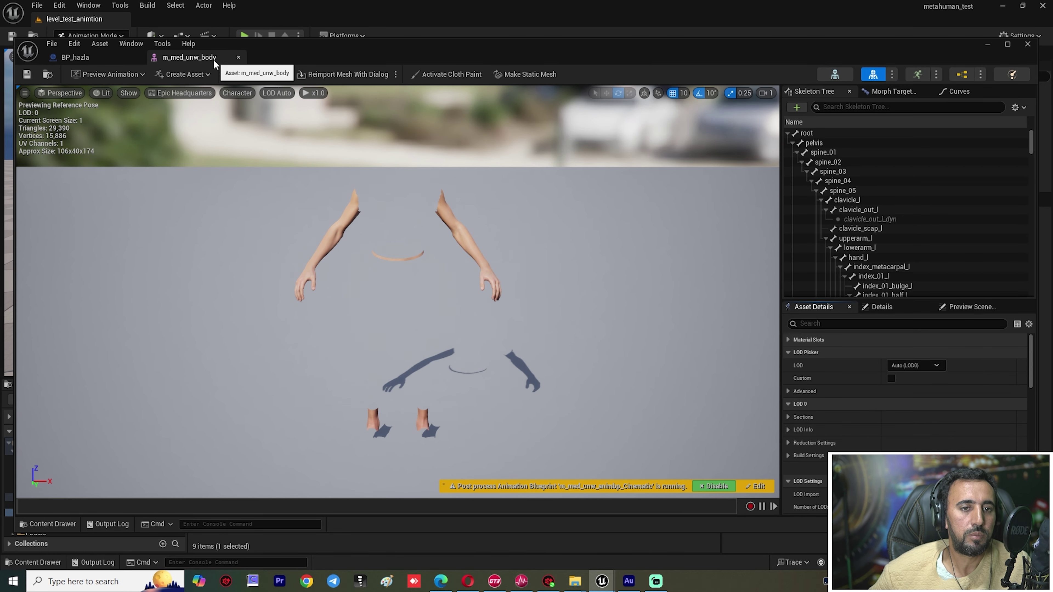
click(239, 57)
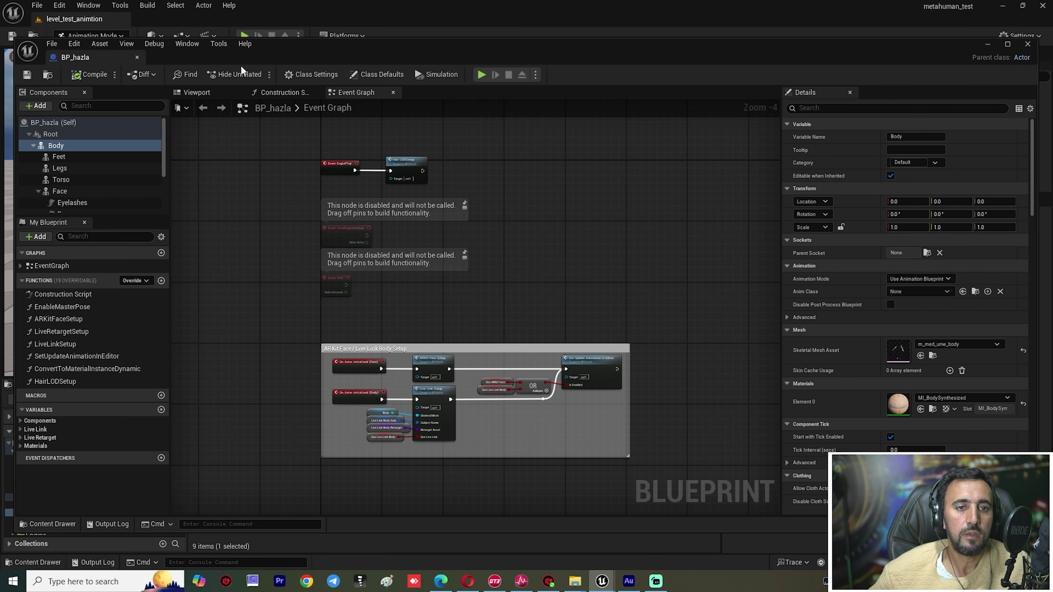
click(1027, 44)
click(532, 168)
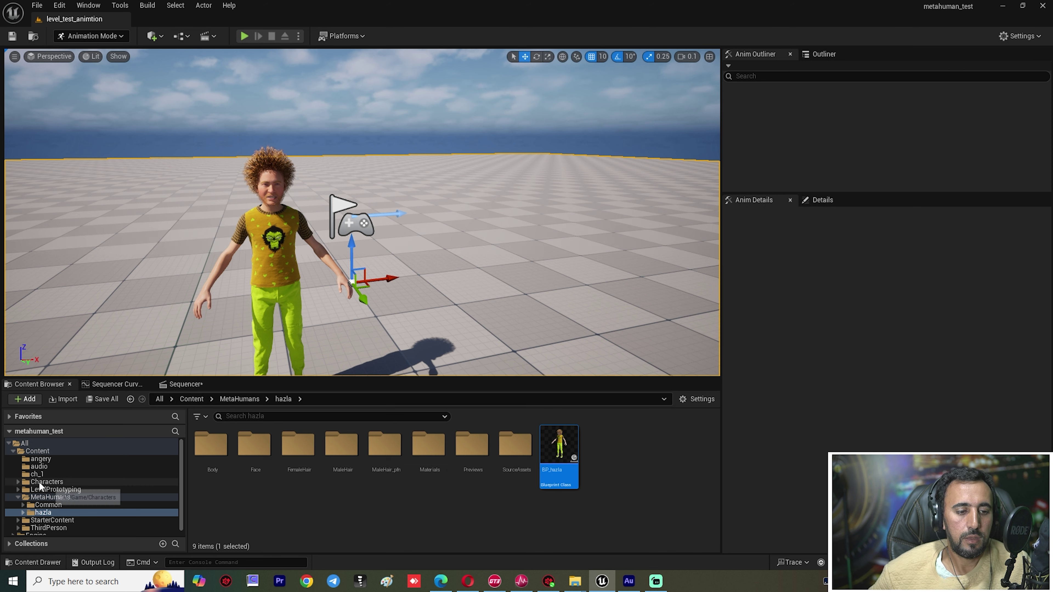
- Start retargeting the imported animation sequence in the angery folder, with m_med_unw_body as the target skeletal mesh
click(40, 458)
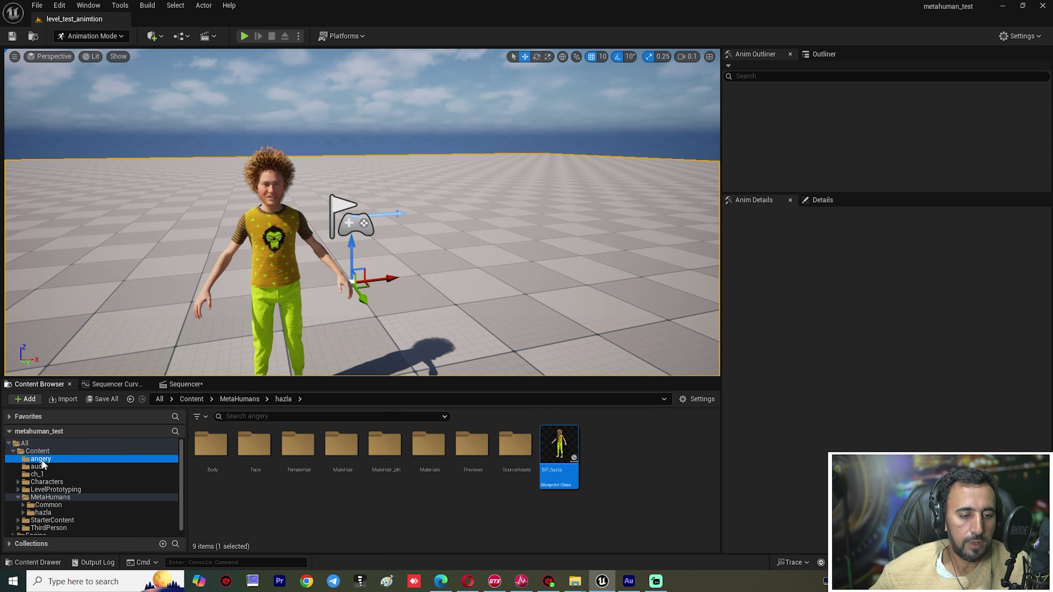
click(255, 452)
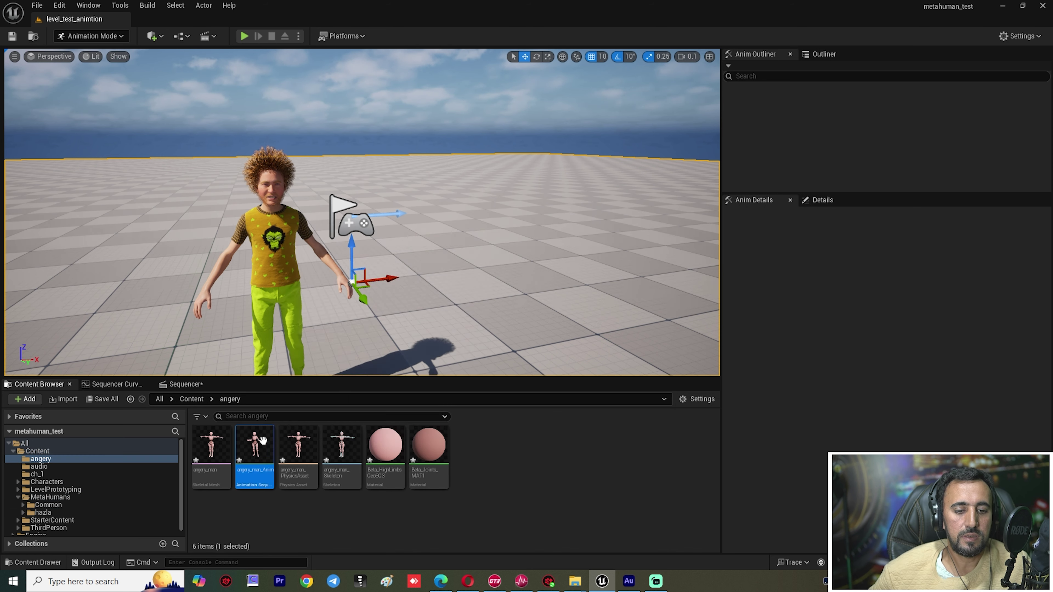
right_click(261, 454)
mouse_move(343, 104)
click(337, 126)
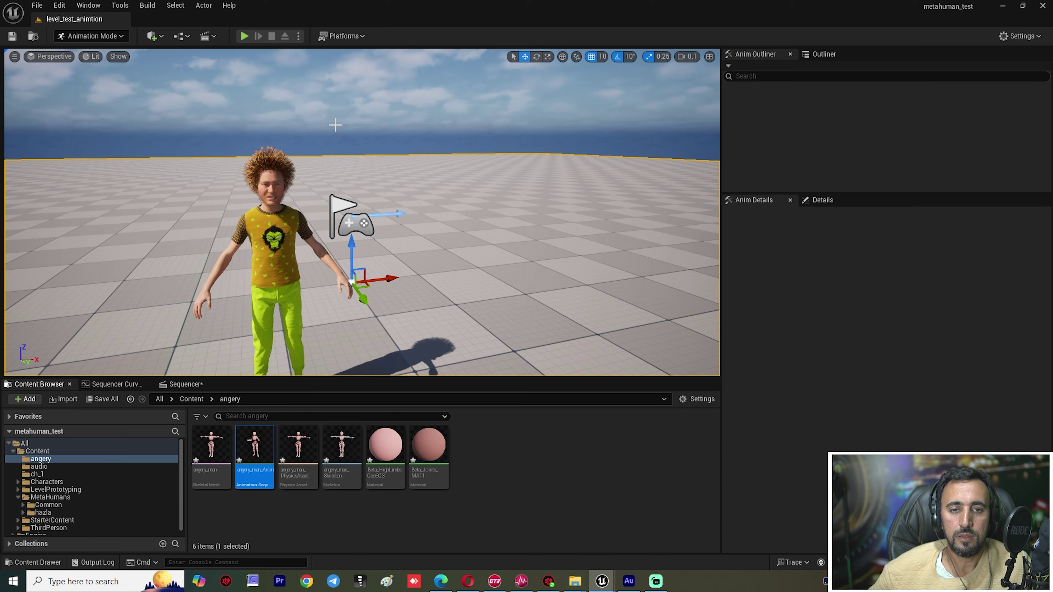
click(783, 156)
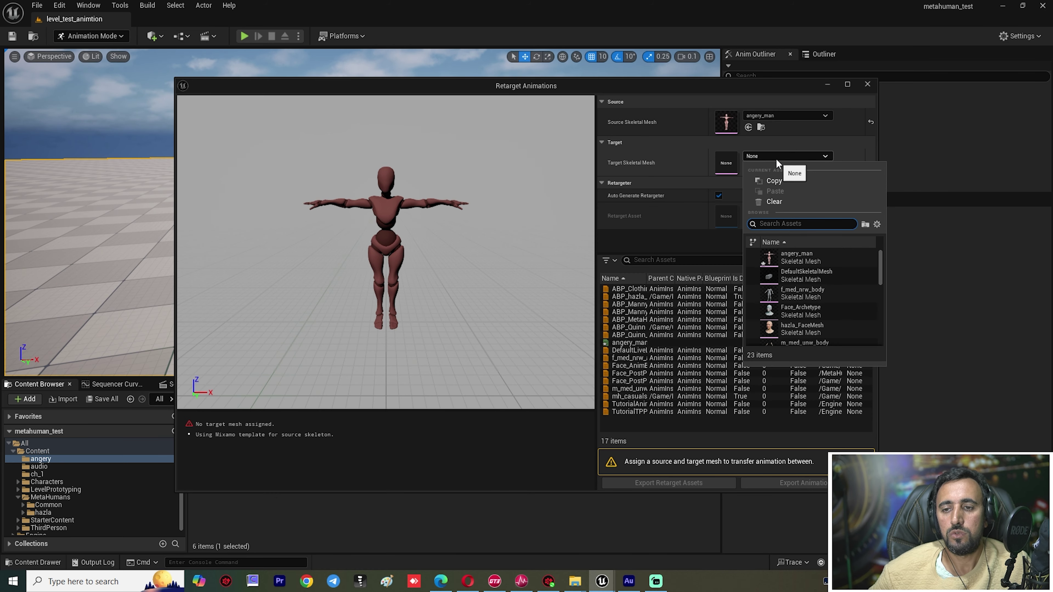
text(m_w)
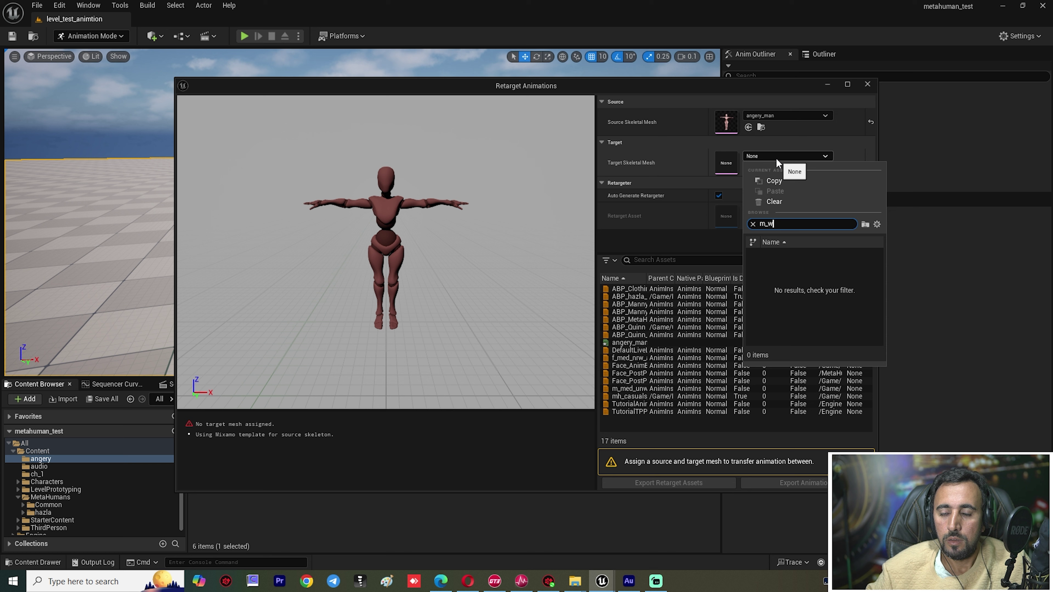
key(BackSpace)
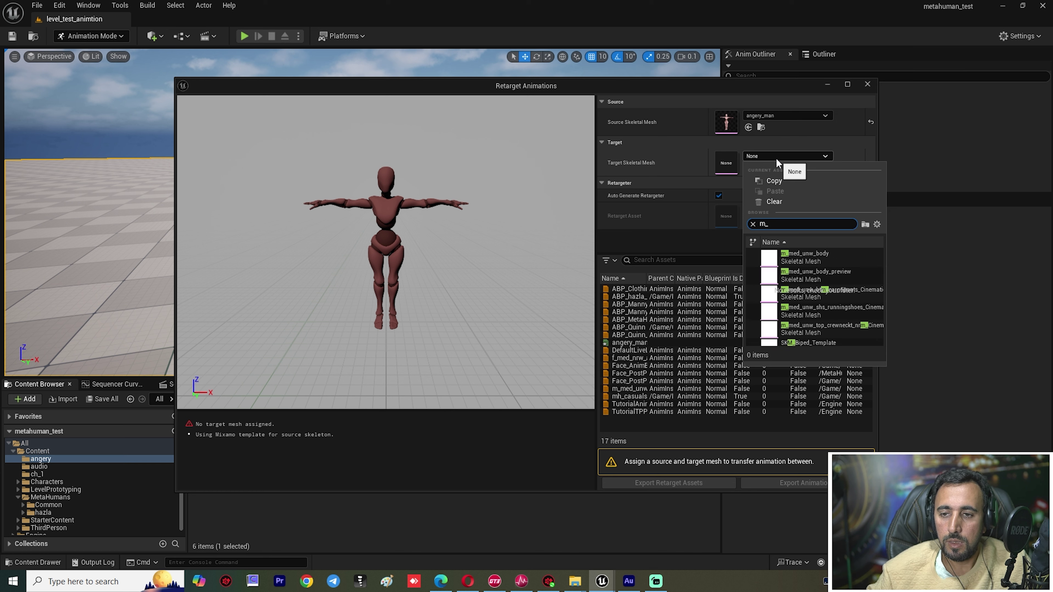
click(807, 257)
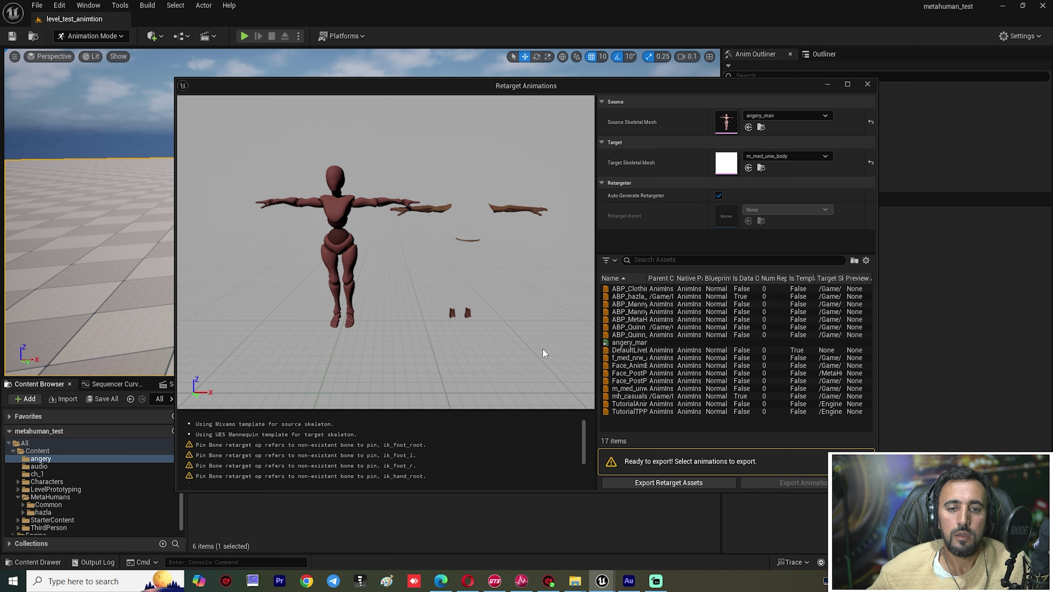
- Export the retargeted angery_man animation into the angery folder
click(631, 343)
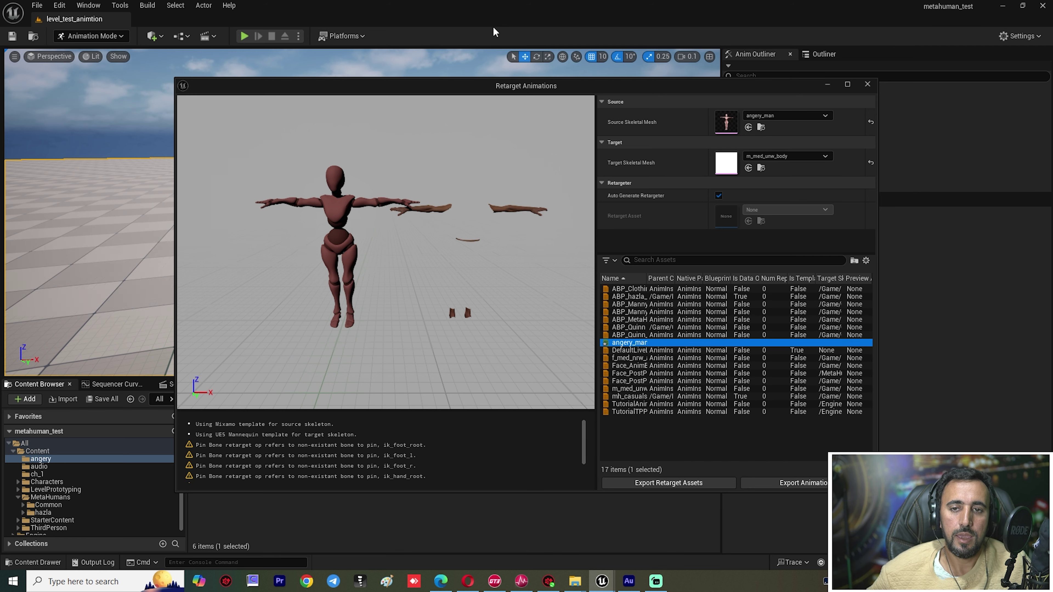
drag(489, 95, 696, 106)
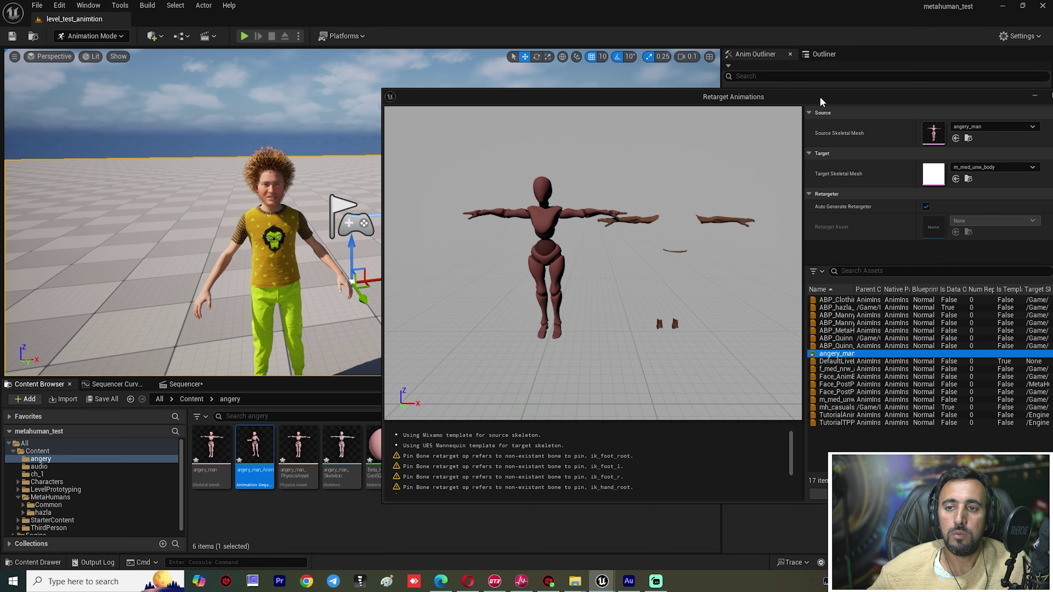
drag(821, 102, 572, 77)
click(754, 470)
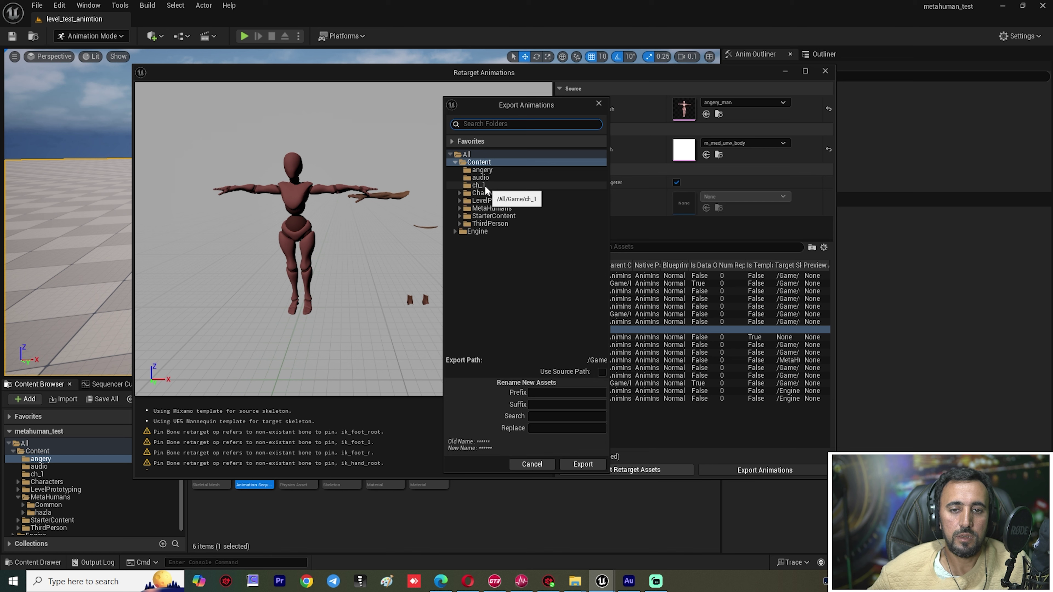
click(484, 170)
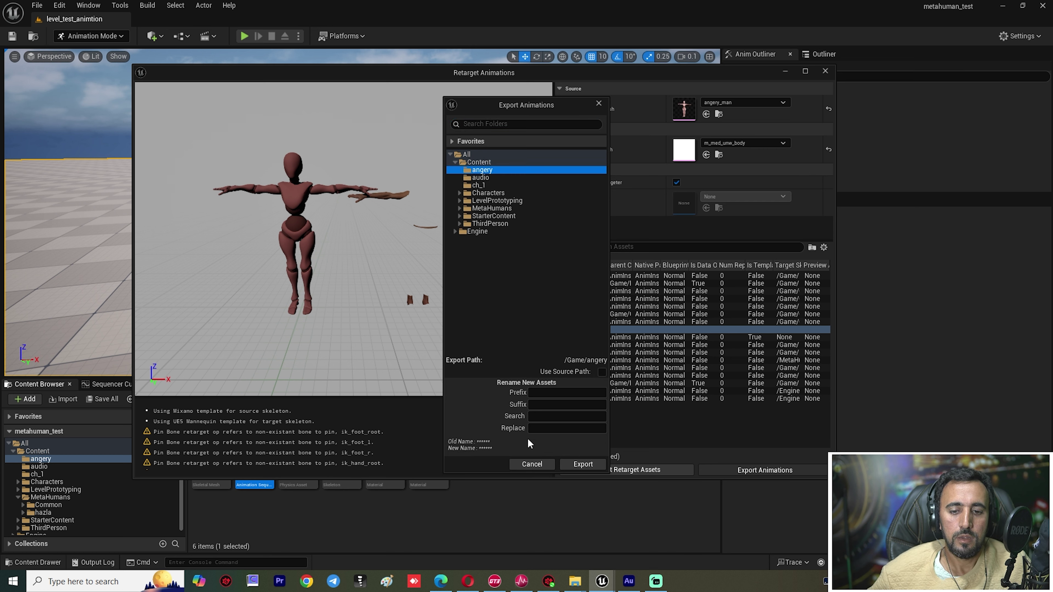
click(584, 464)
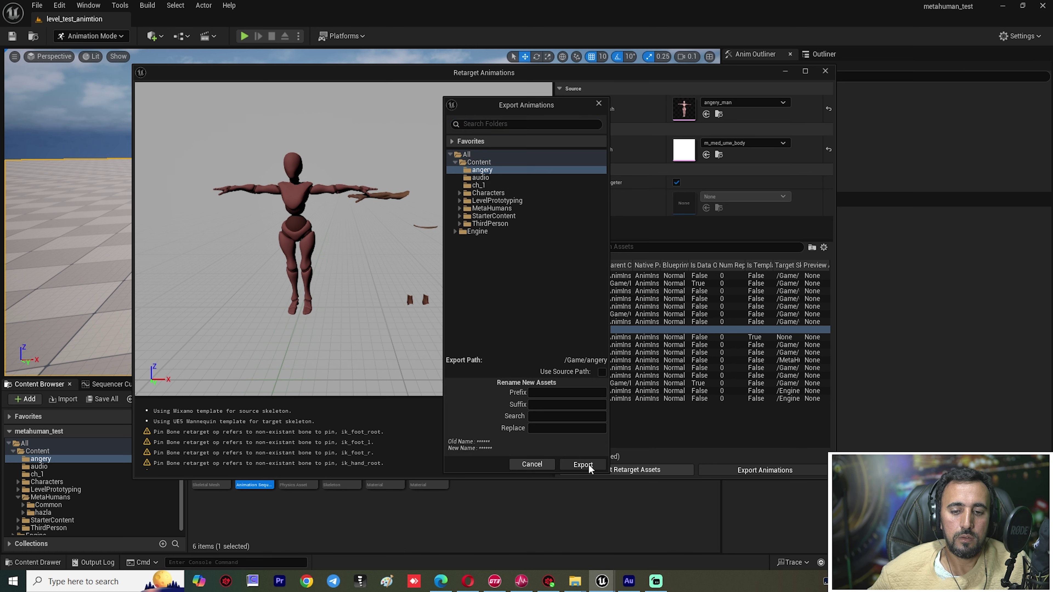
- Preview the exported animation playing on the MetaHuman body up close, and close its editor
click(622, 341)
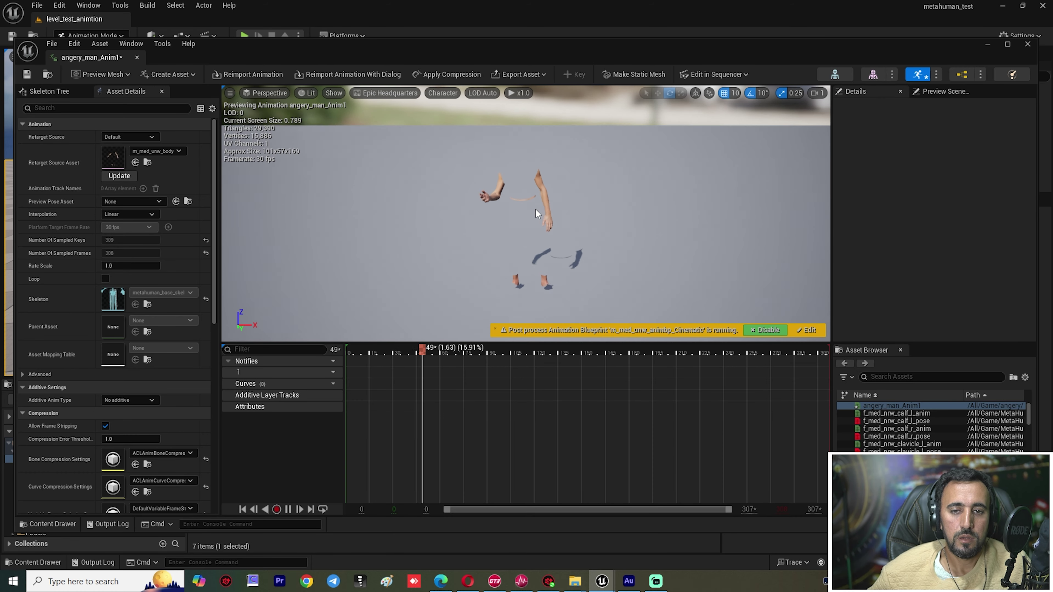
scroll(562, 204, up, 2)
scroll(572, 204, up, 2)
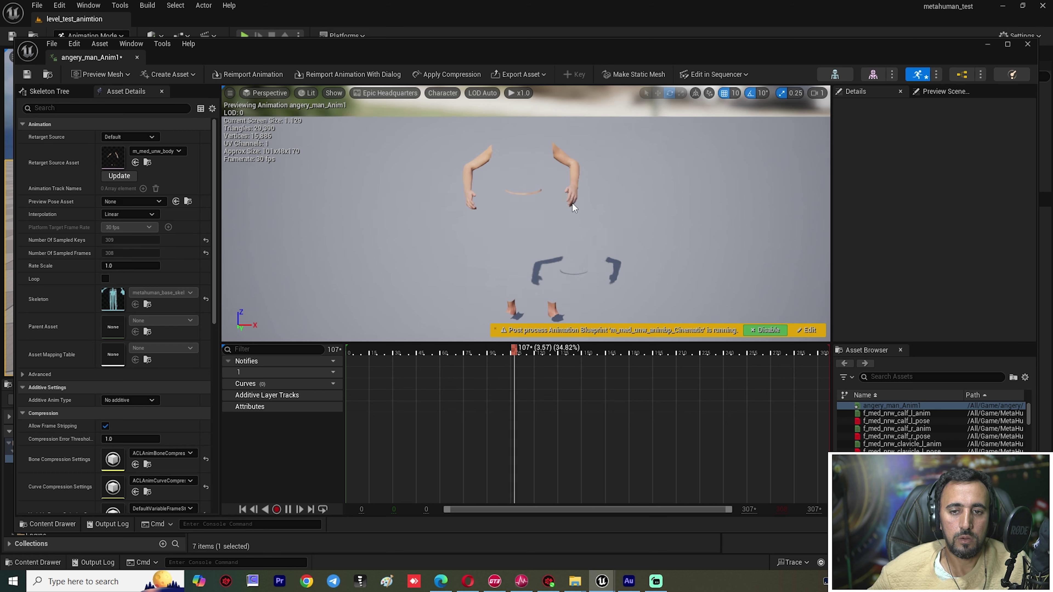
click(137, 58)
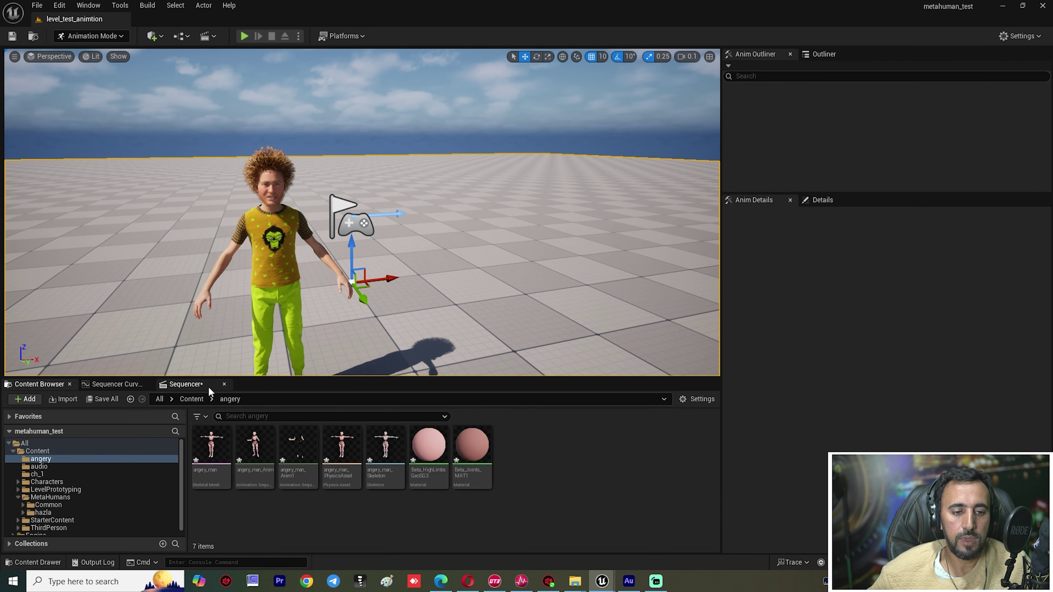
- Return to the level sequence and add a Body component track under BP_hazla
click(200, 385)
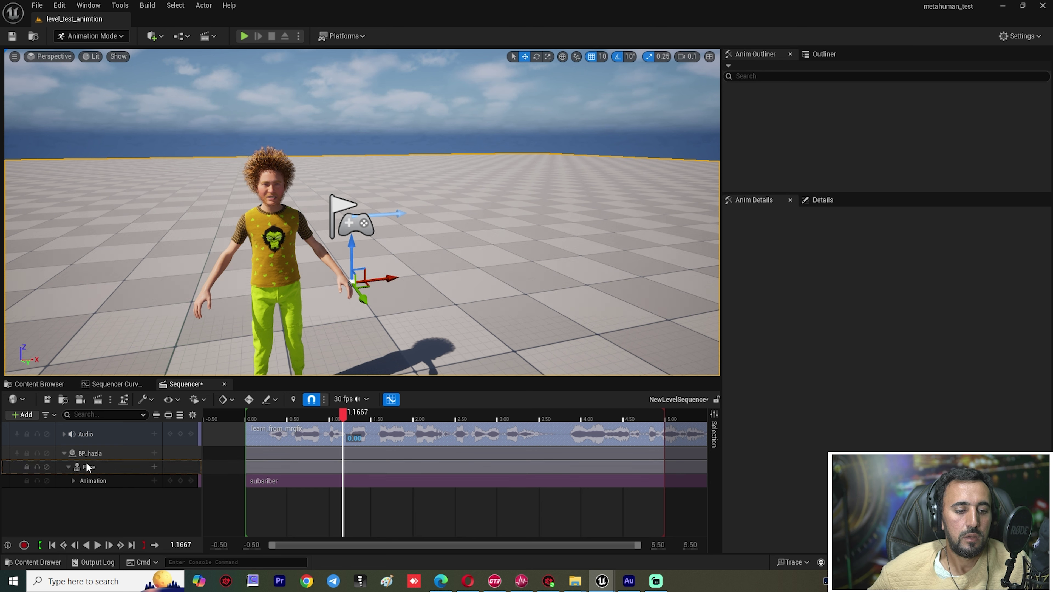
click(64, 453)
click(93, 454)
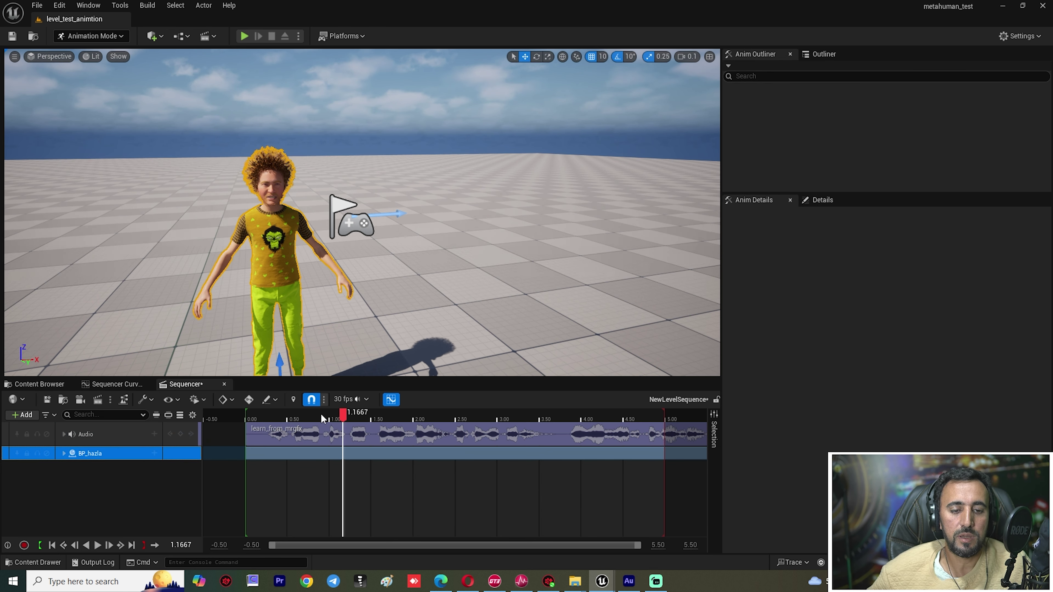
click(307, 489)
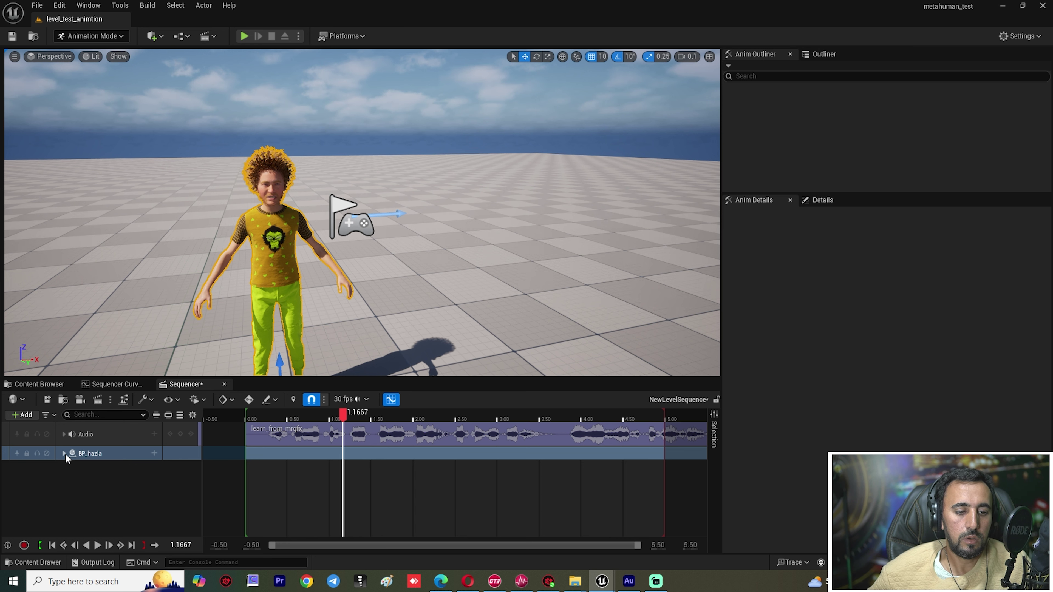
click(64, 453)
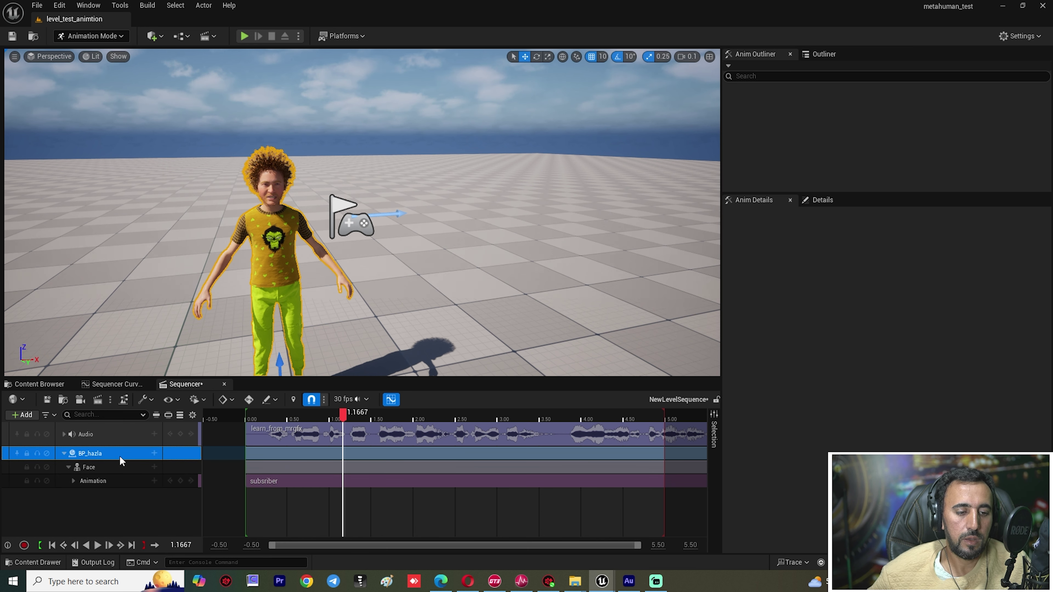
click(154, 453)
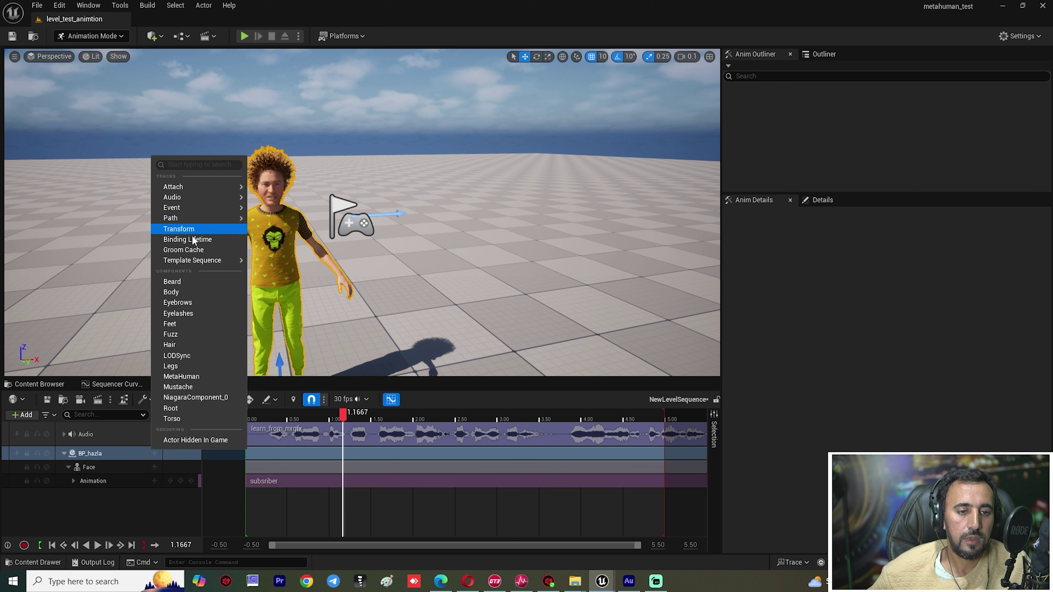
click(176, 292)
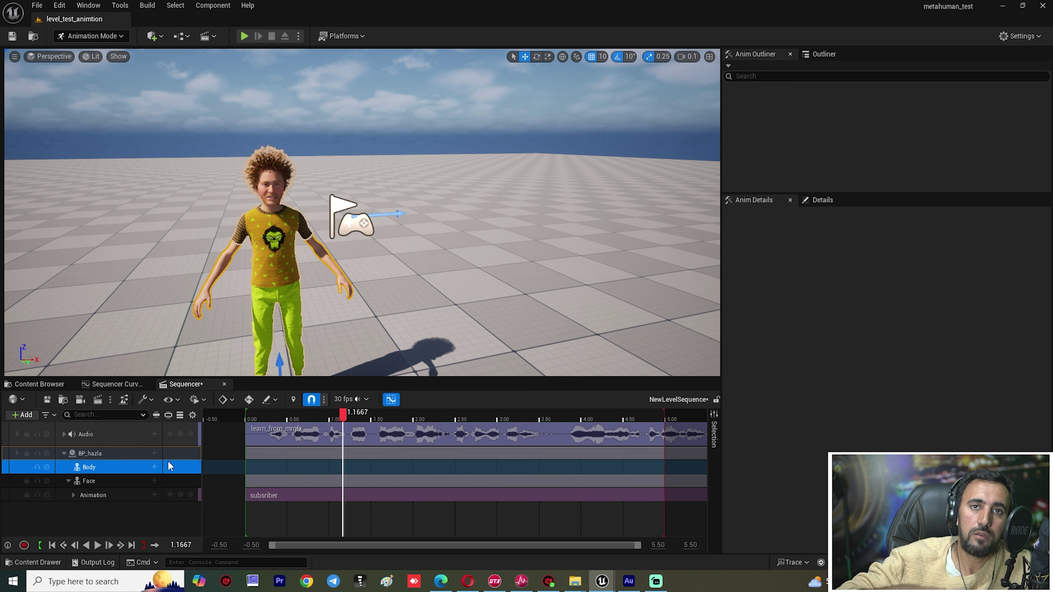
- Browse the animations available for the Body track, and check the retargeted sequence's name in the angery folder
click(154, 467)
mouse_move(197, 44)
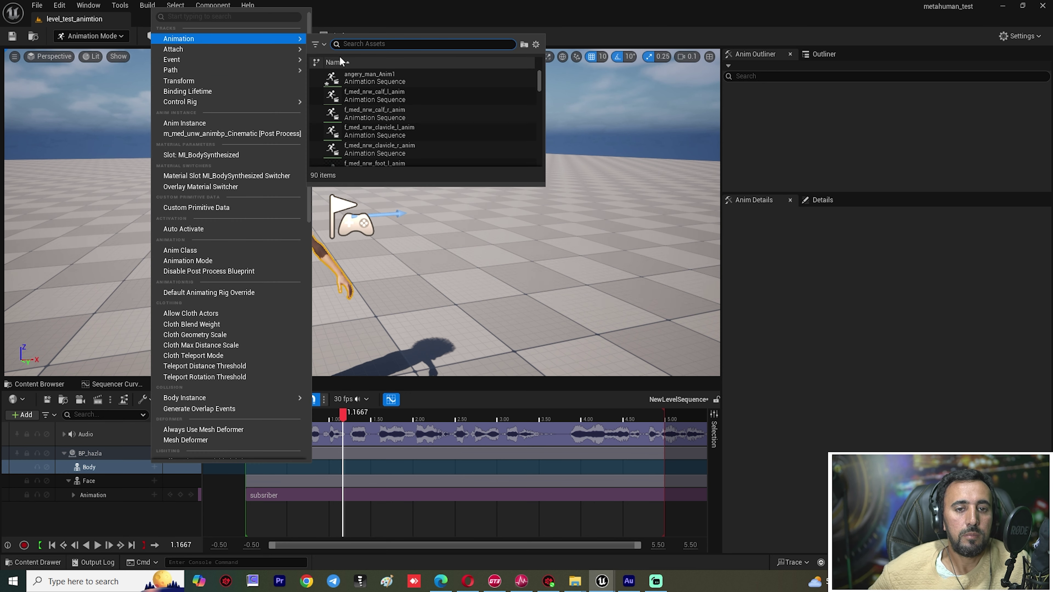
drag(539, 82, 552, 167)
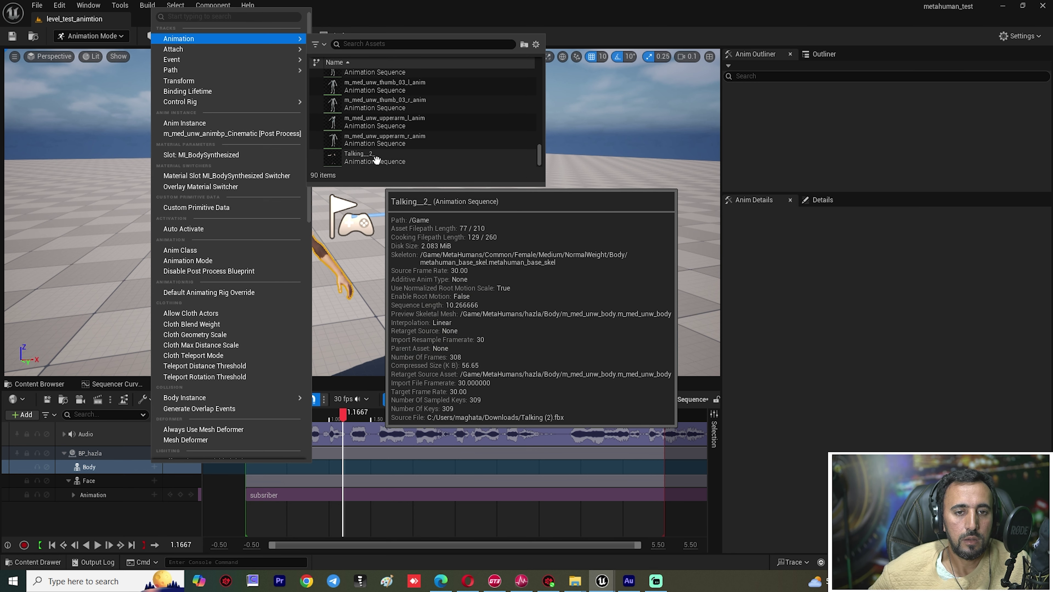
drag(539, 155, 540, 139)
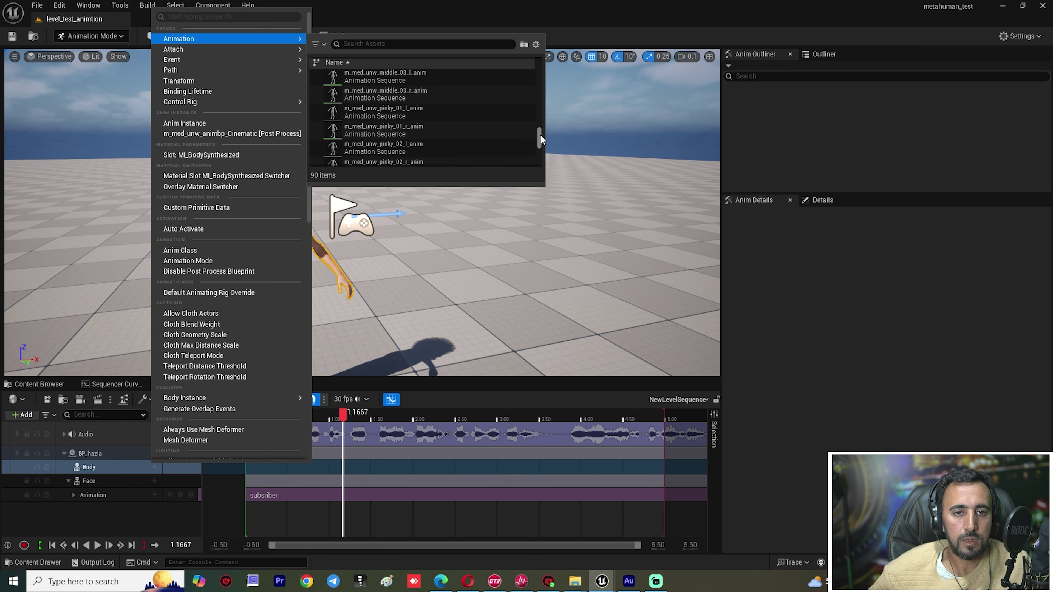
click(40, 384)
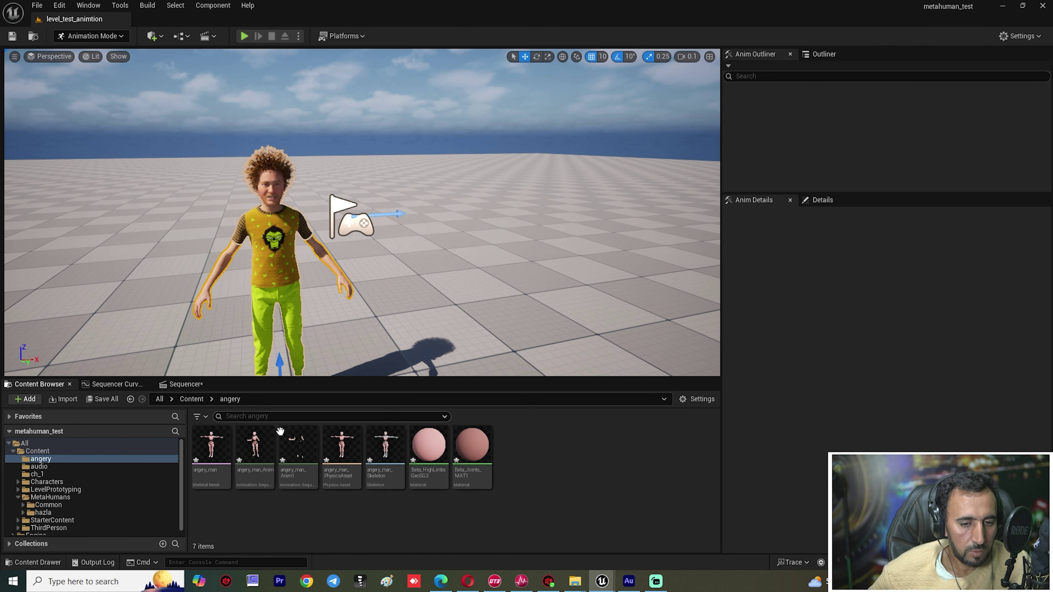
click(298, 485)
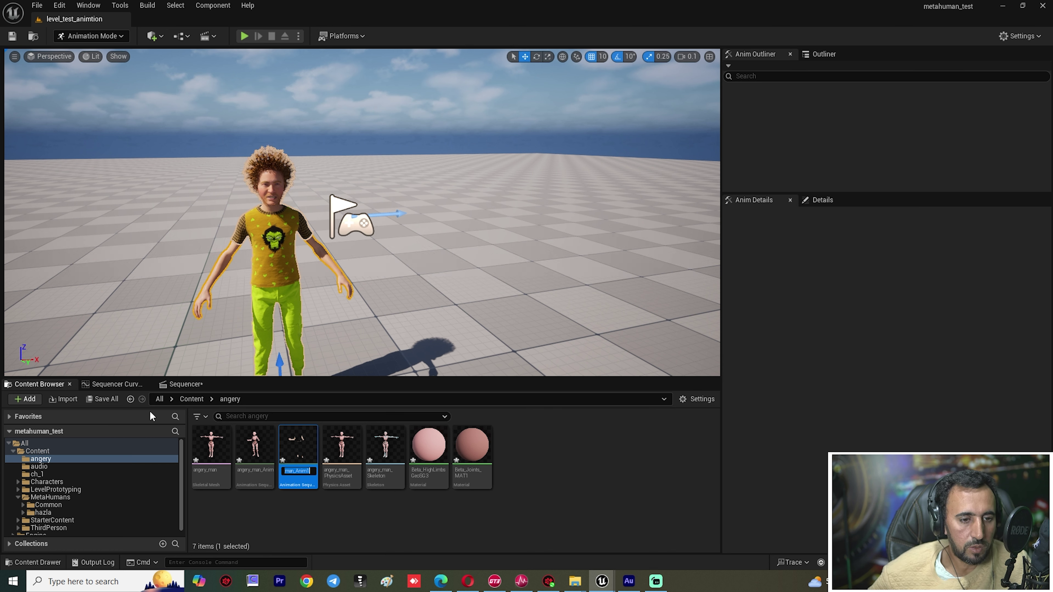
click(181, 384)
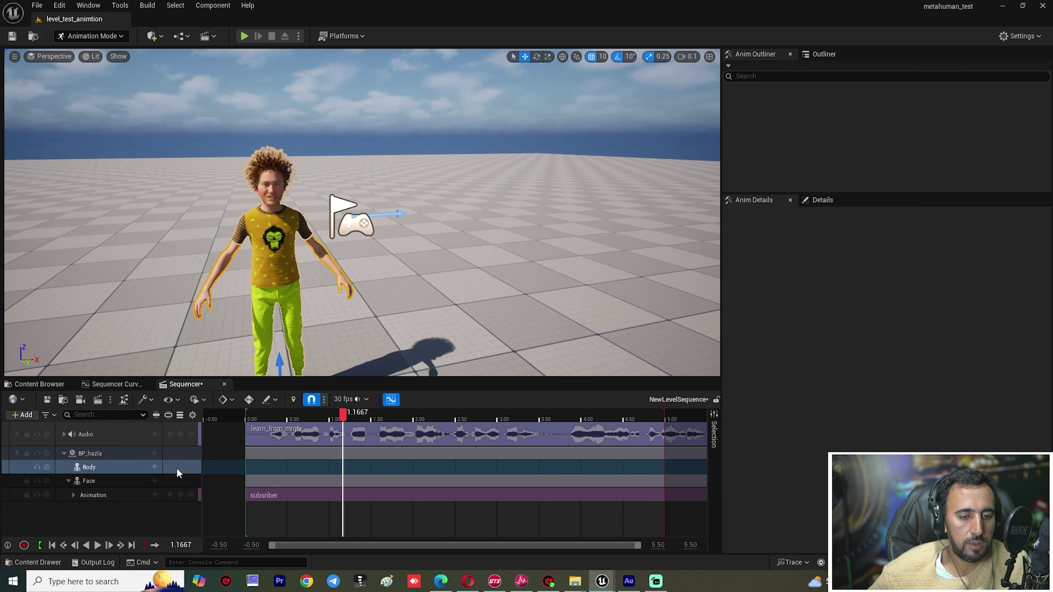
- Add the angery_man_Anim1 animation to the Body track and align its section with the start of the sequence
click(160, 466)
mouse_move(195, 39)
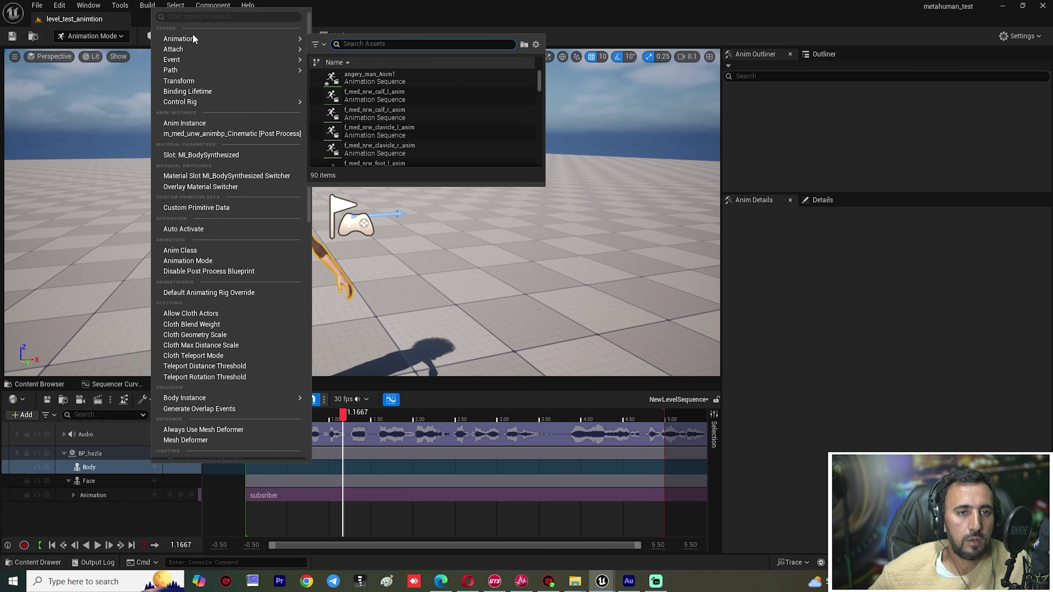
text(angery)
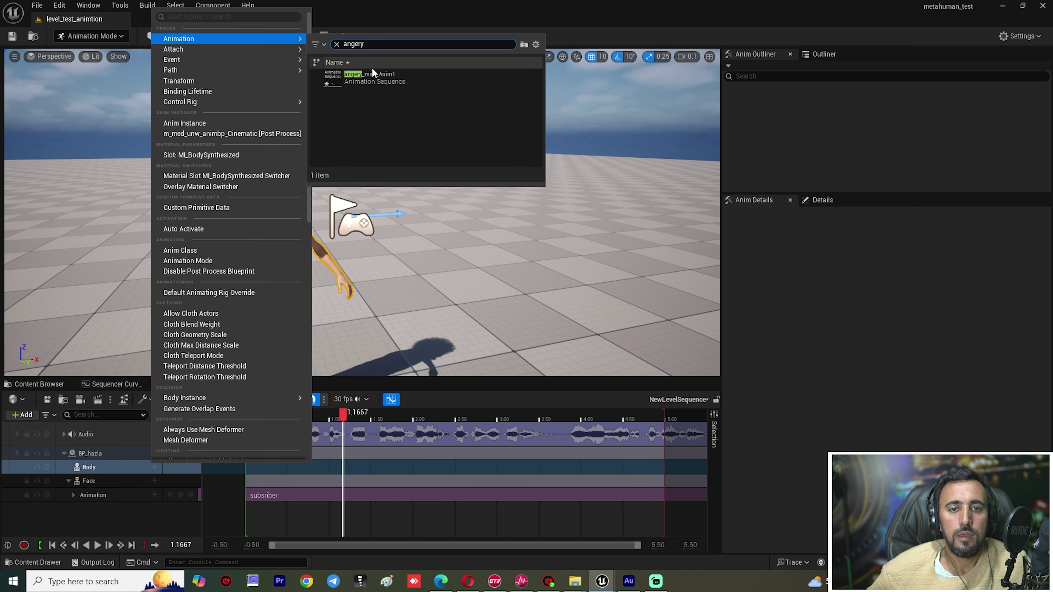
click(373, 73)
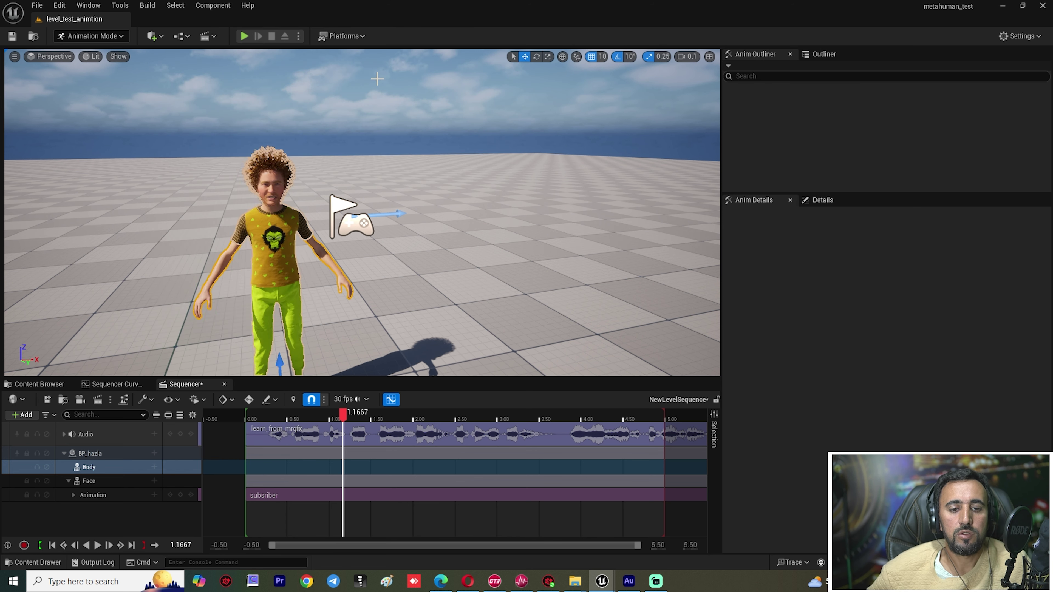
drag(456, 467, 400, 470)
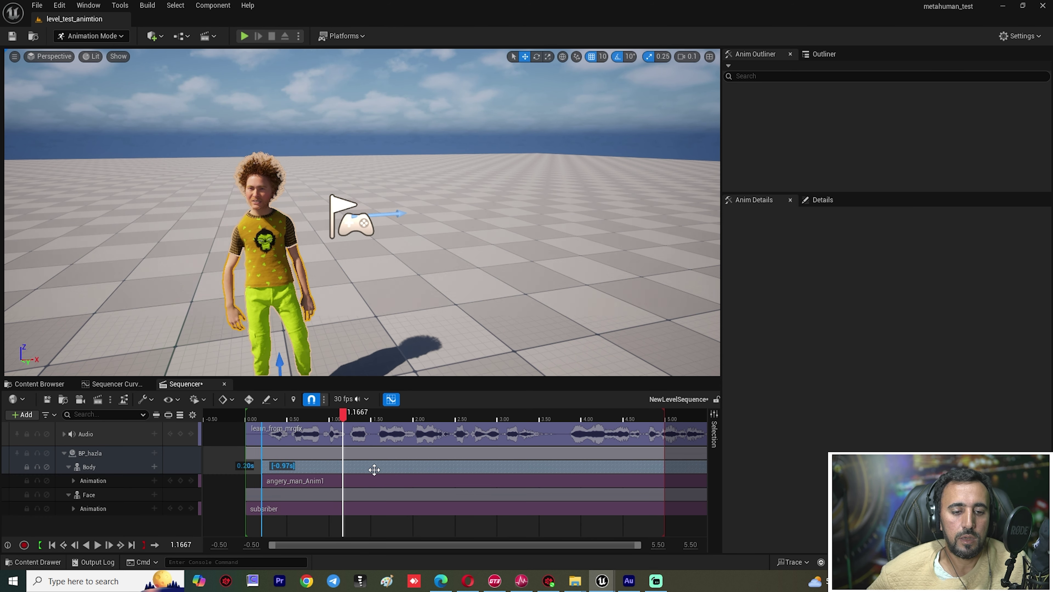
- Play the combined face and body animation up close, and enlarge the viewport and the Sequencer timeline area
drag(343, 412, 273, 411)
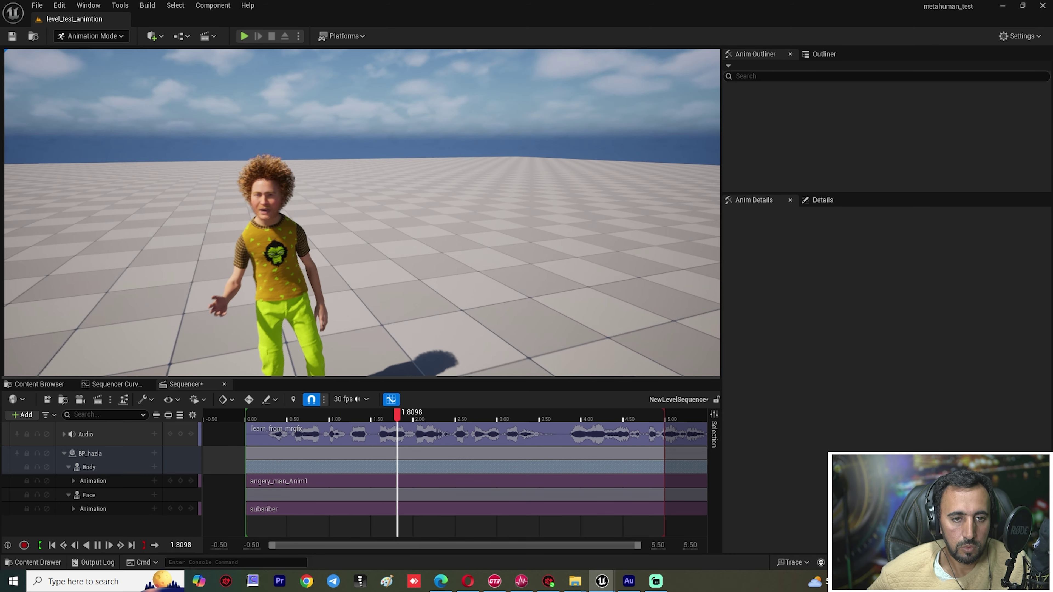
scroll(281, 259, up, 5)
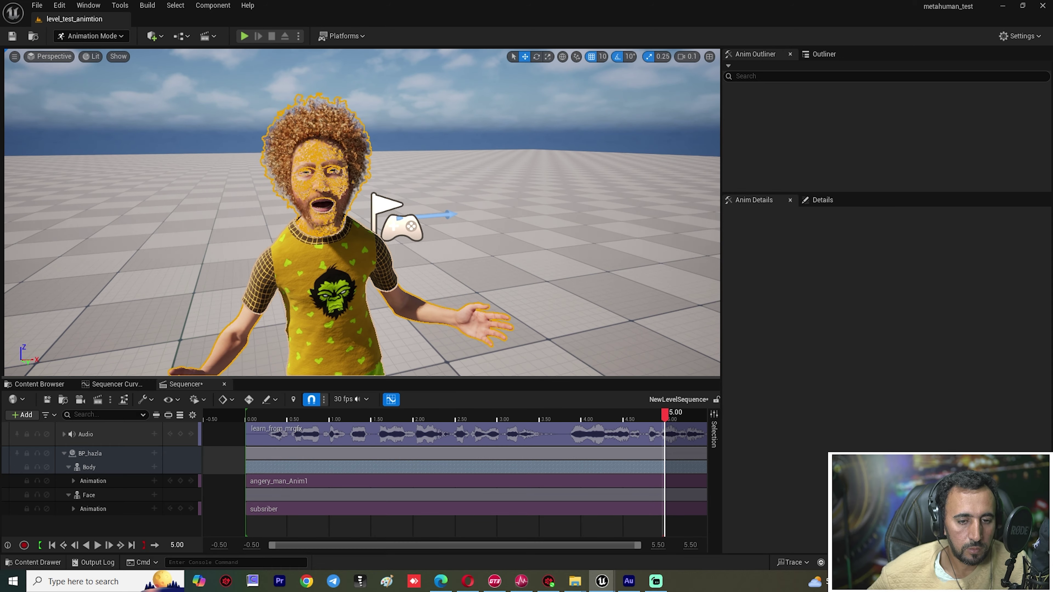
drag(721, 361, 1048, 361)
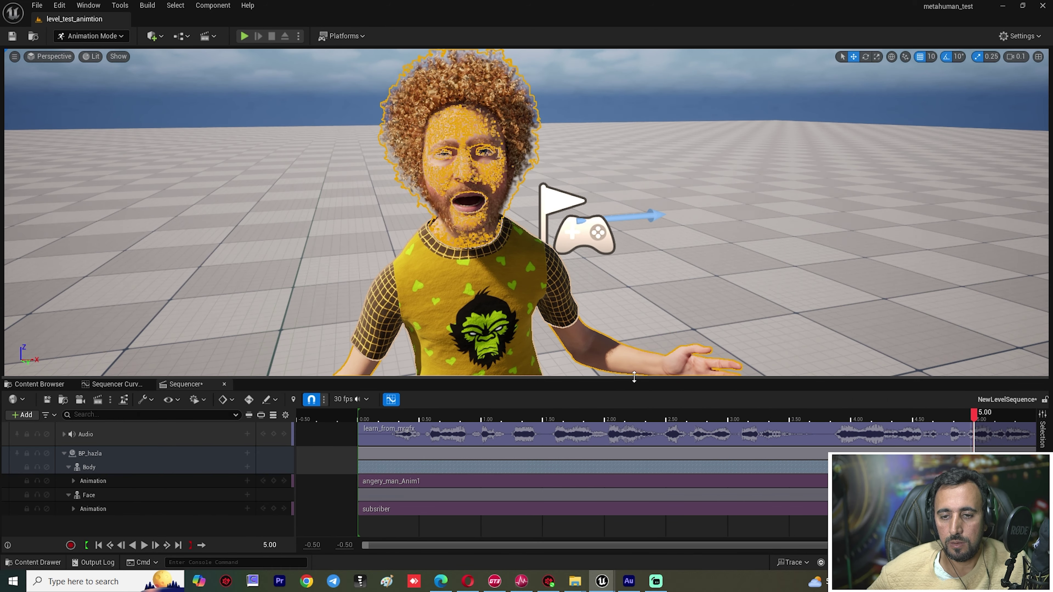
drag(634, 376, 634, 323)
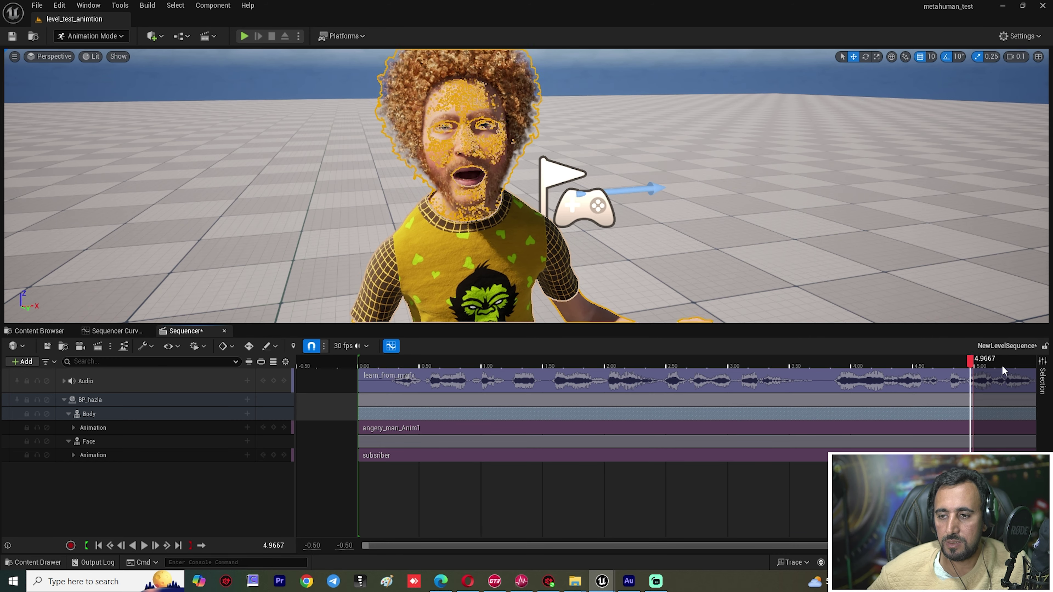
drag(973, 360, 945, 364)
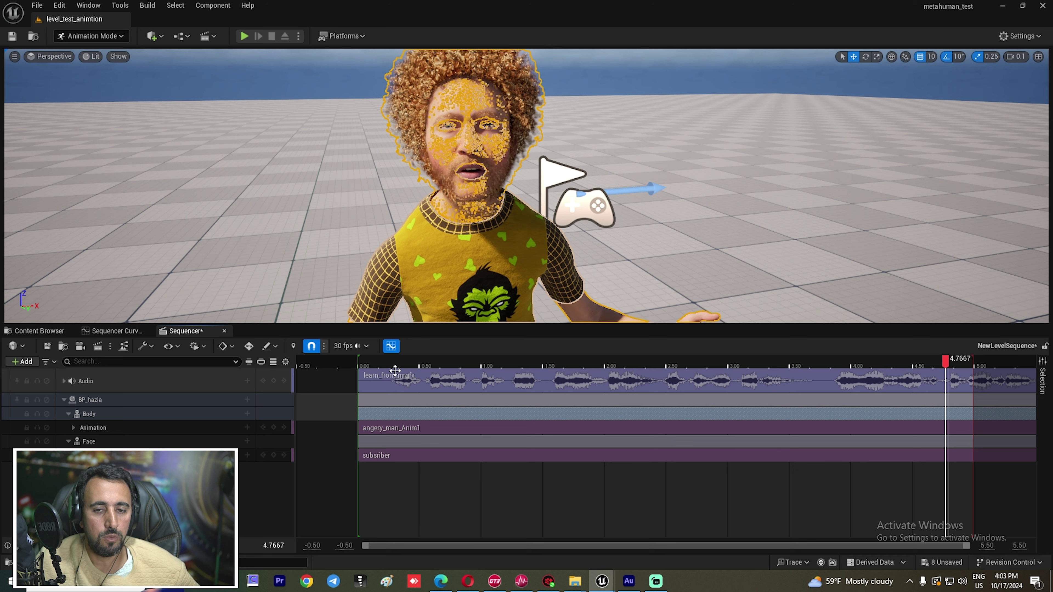
- Choose Seconds as the timeline's time display and set the end of its view range to 50
click(365, 347)
mouse_move(389, 296)
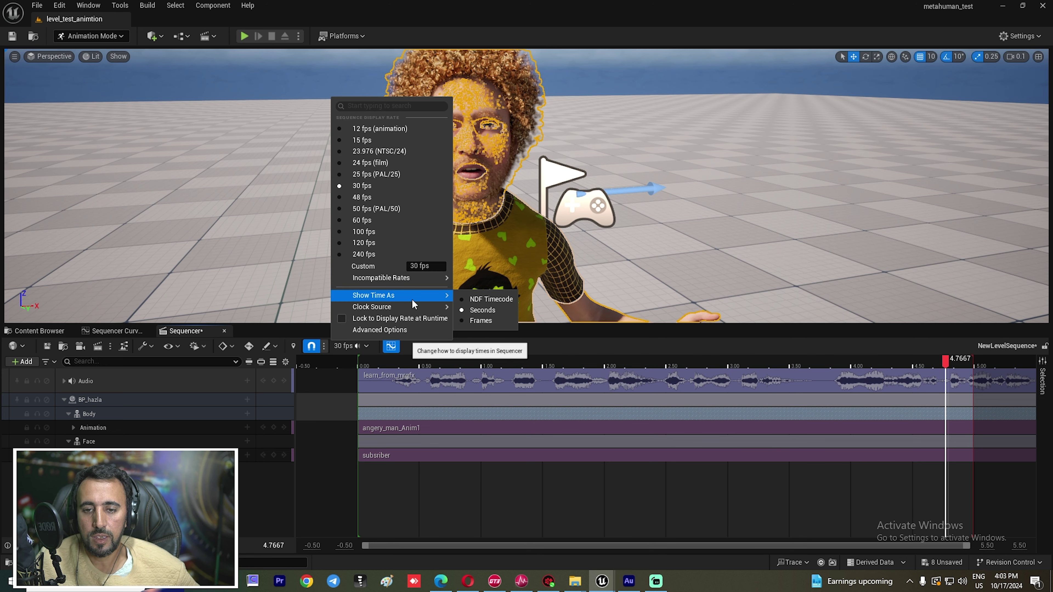
click(468, 310)
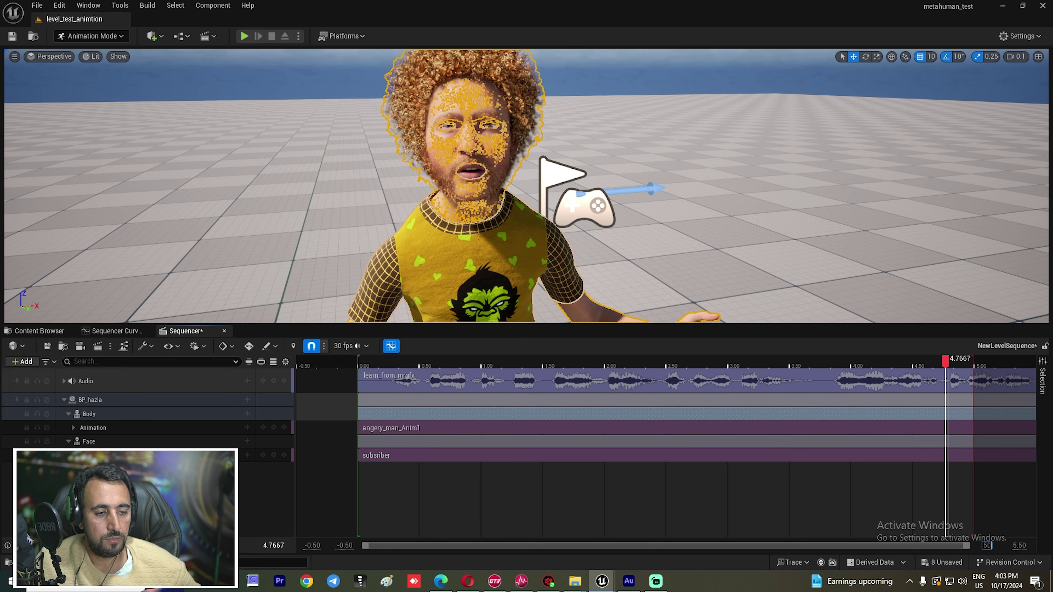
key(Return)
- Extend the sequence's playback end to the end of the audio, and lengthen the angery_man_Anim1 section to match
click(398, 365)
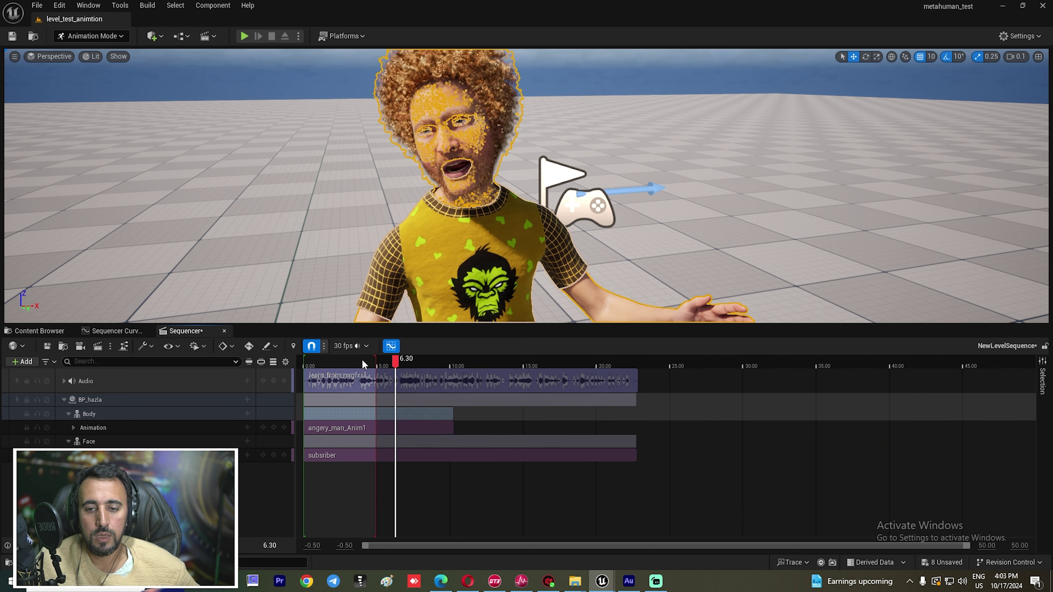
drag(375, 362, 647, 368)
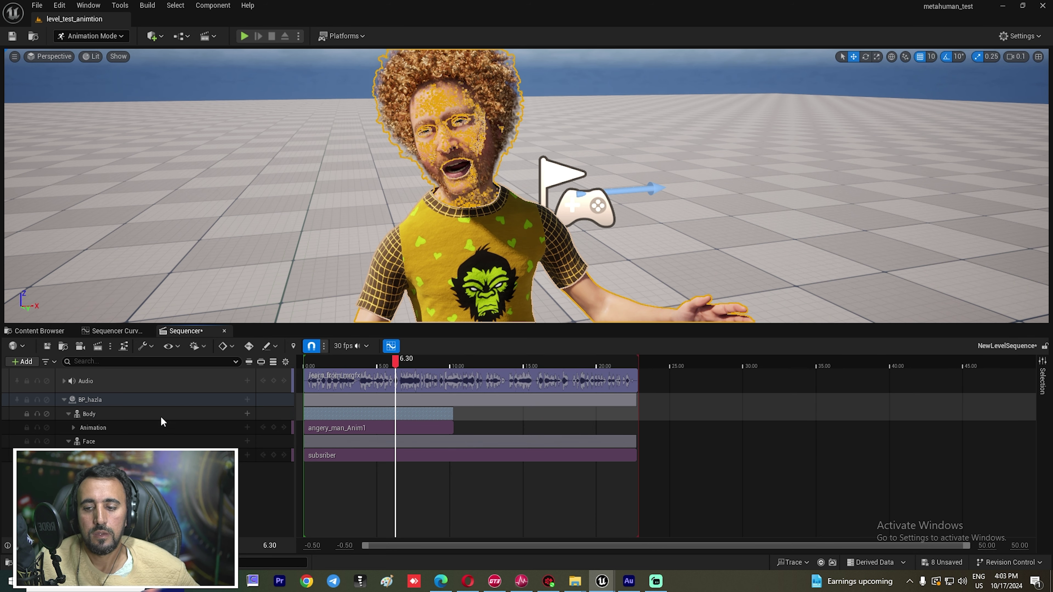
click(448, 430)
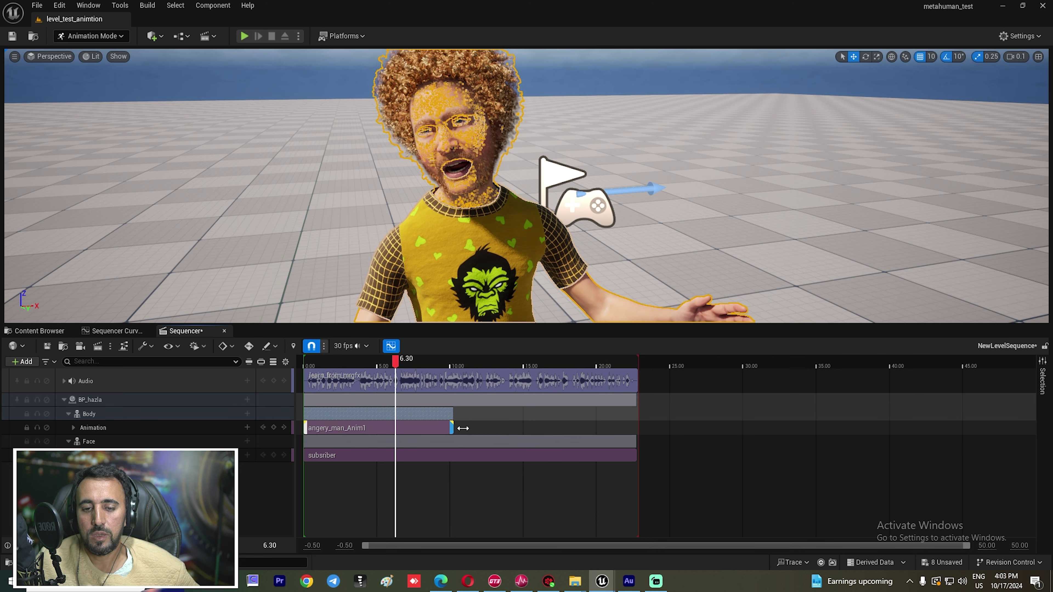
drag(451, 428, 618, 424)
- Frame the MetaHuman's upper body and play the full sequence from near its start to review the looping body animation
drag(431, 363, 309, 366)
scroll(526, 187, down, 5)
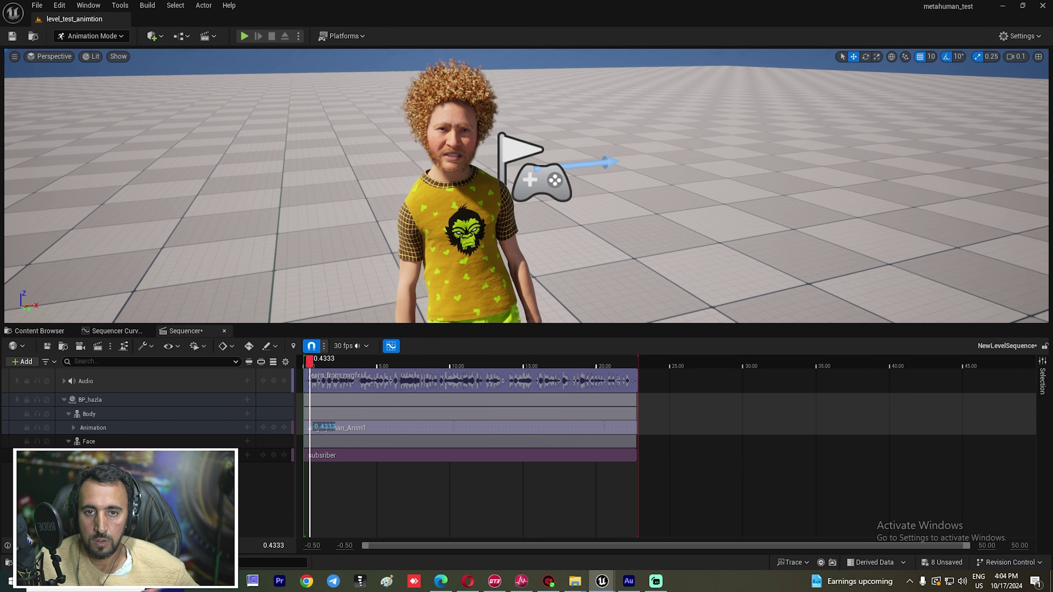
scroll(381, 207, down, 2)
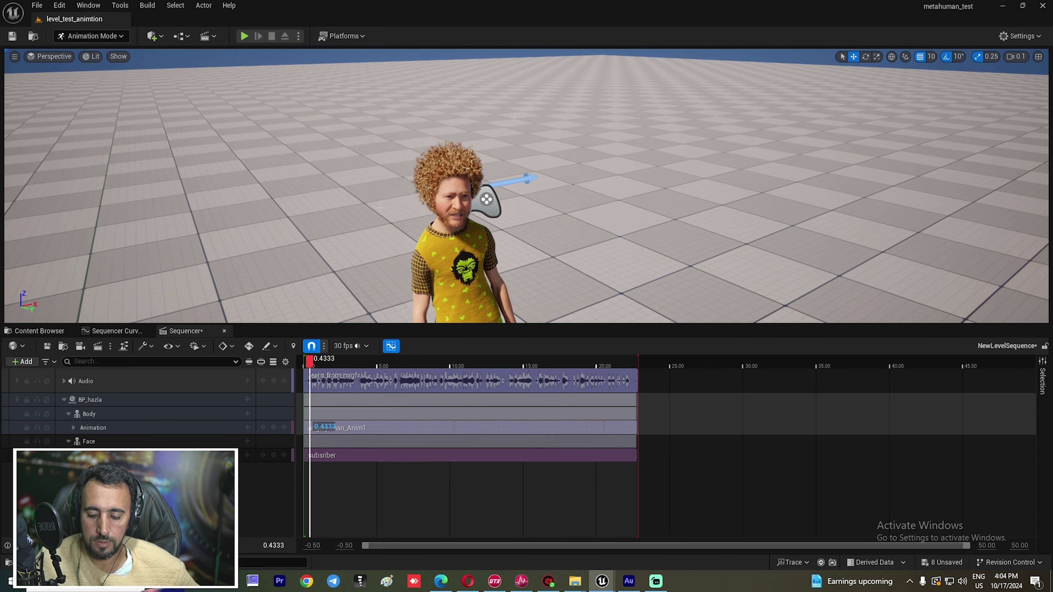
scroll(526, 187, down, 3)
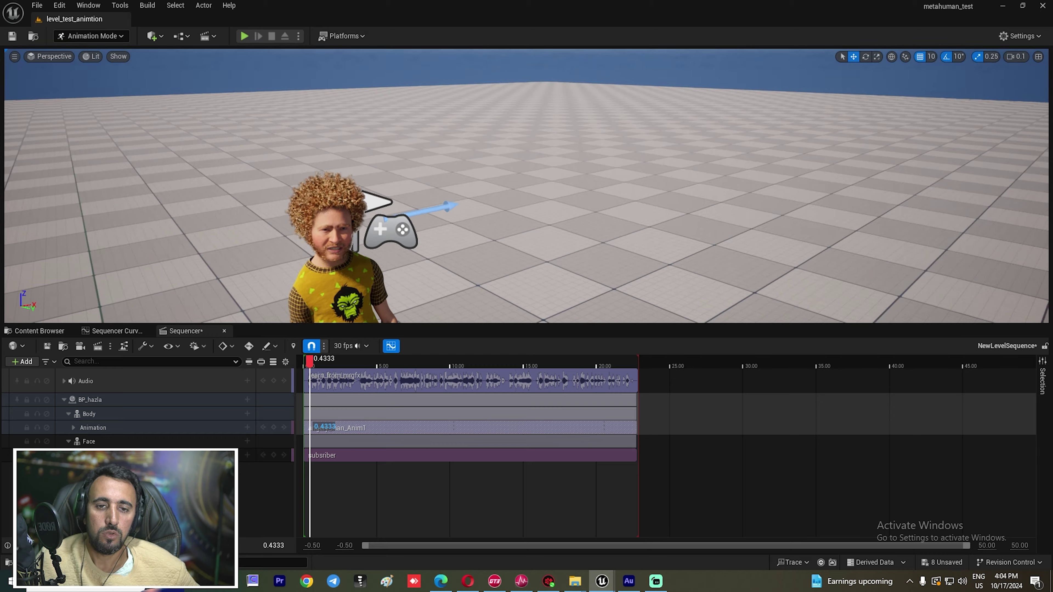
scroll(527, 187, up, 5)
scroll(526, 186, down, 2)
scroll(526, 187, up, 5)
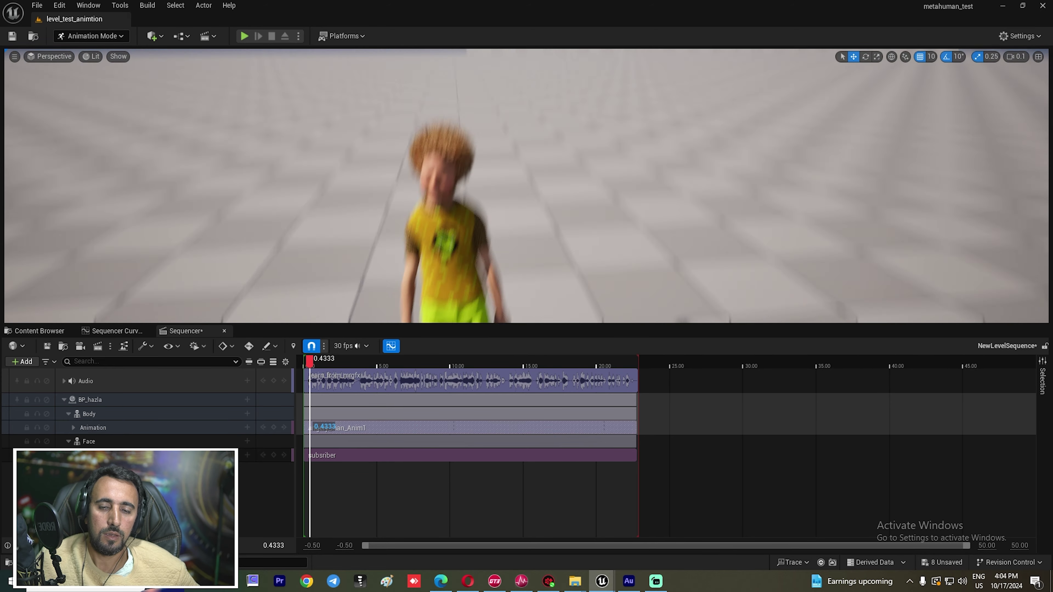
right_drag(527, 187, 527, 174)
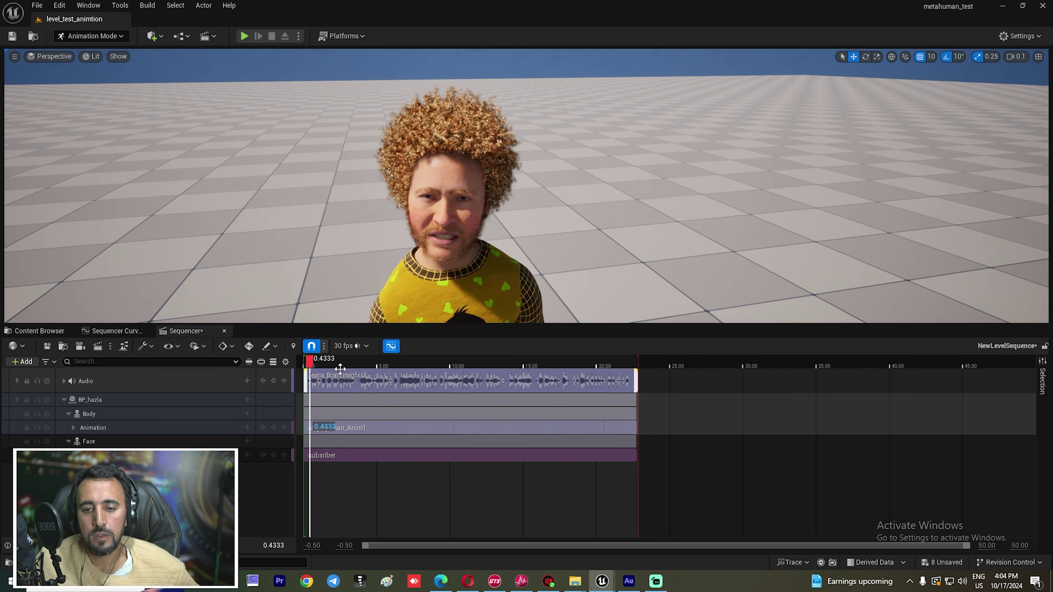
drag(309, 359, 328, 362)
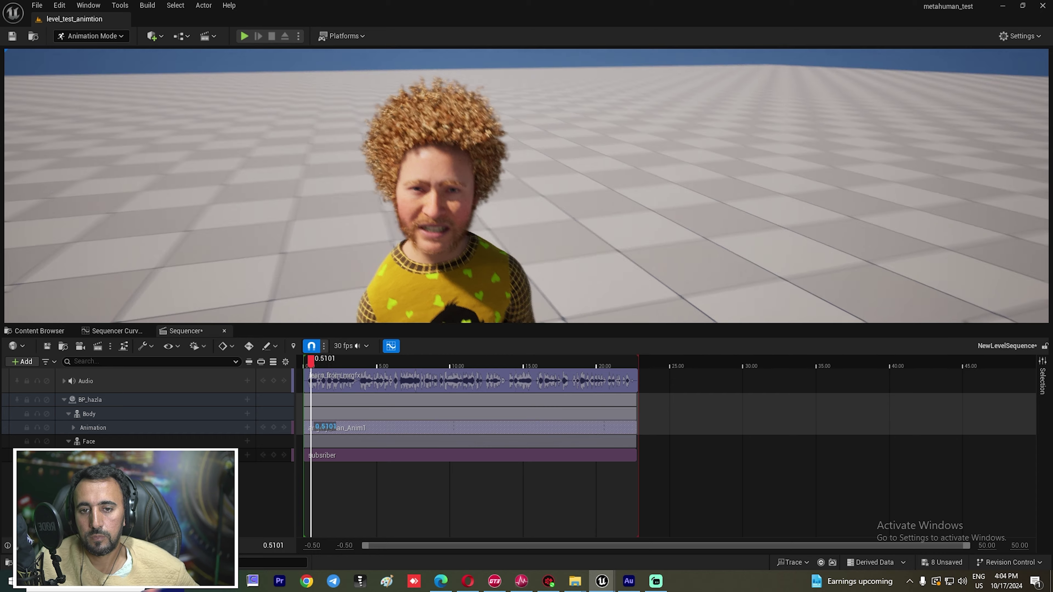
scroll(526, 186, down, 5)
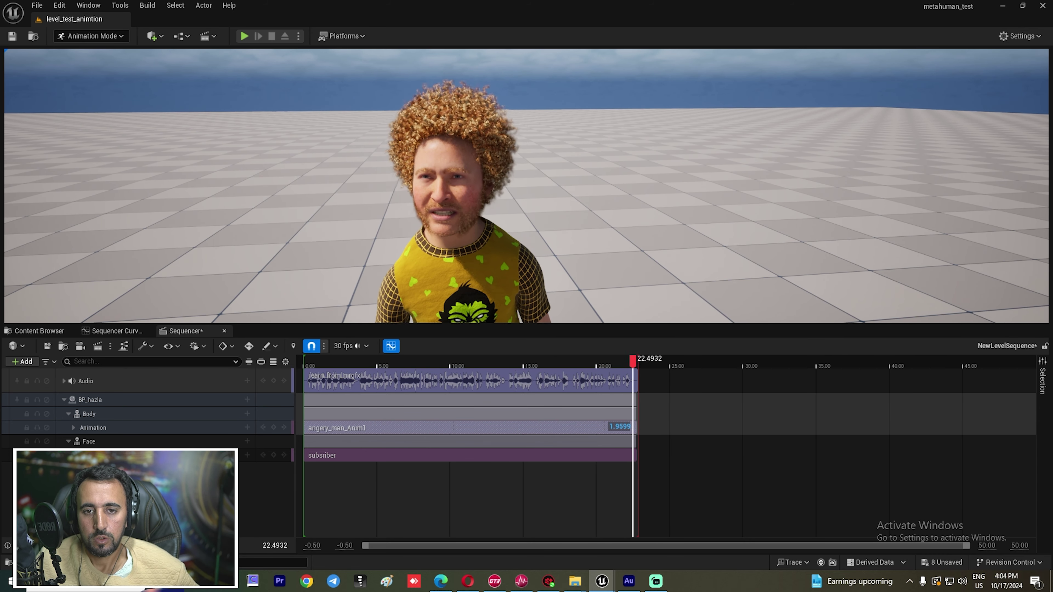
- Replay and scrub the sequence around 15 seconds to examine the body motion and find a place to cut
click(524, 364)
key(space)
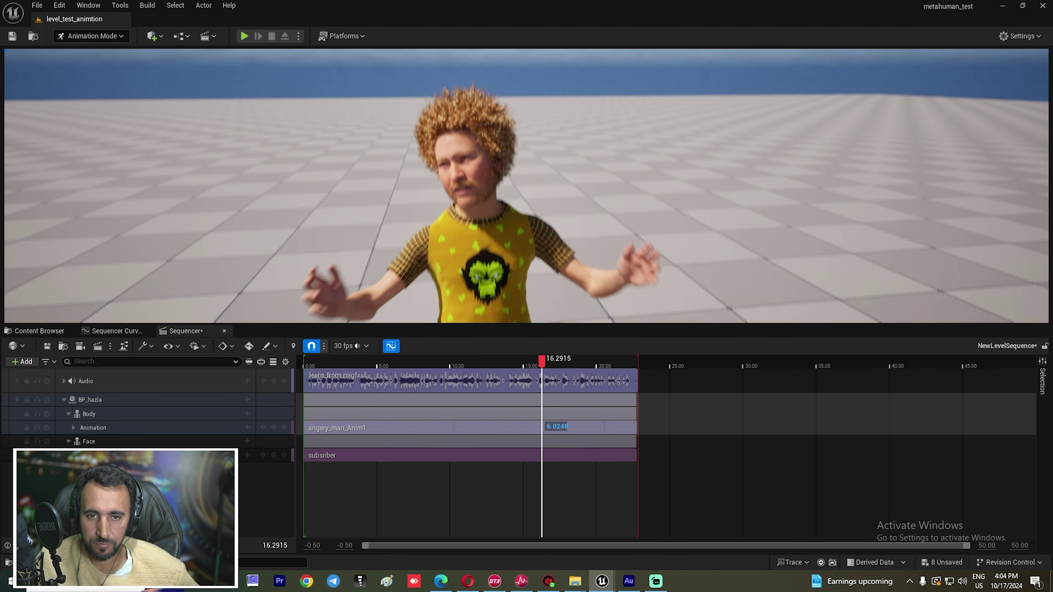
click(502, 364)
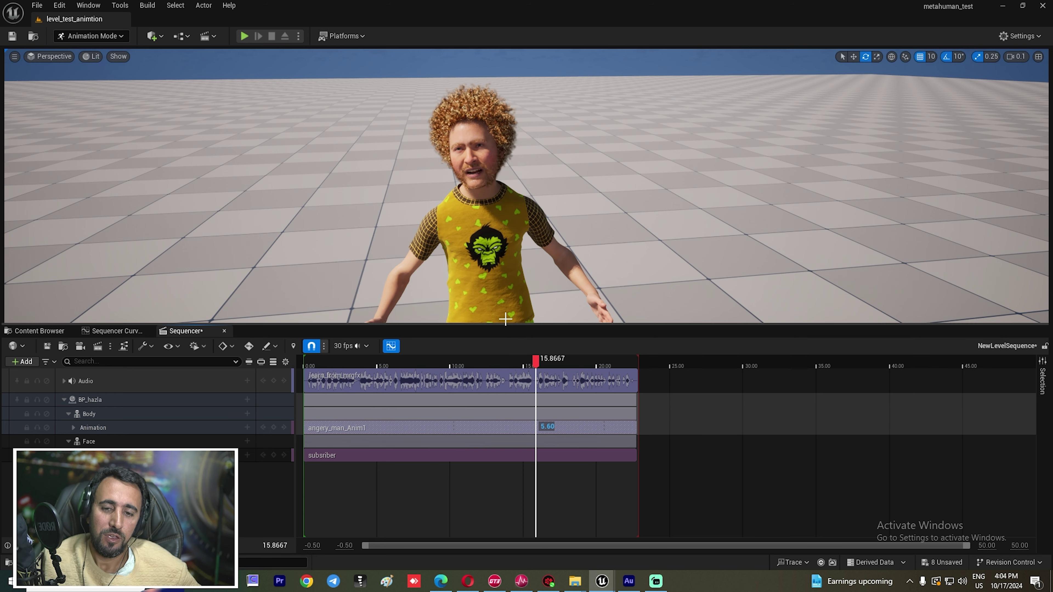
mouse_move(522, 359)
mouse_down()
mouse_move(477, 364)
mouse_move(512, 385)
mouse_move(521, 365)
mouse_up()
click(511, 385)
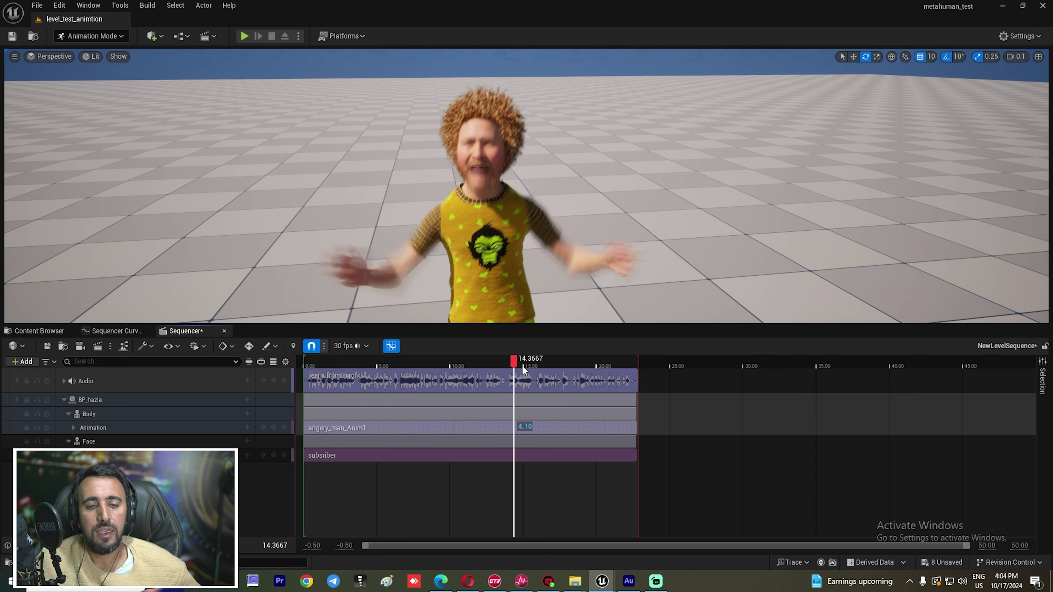
- Split the angery_man_Anim1 body section at 14.9667 seconds and move its second part along the track to start at frame 548
click(536, 428)
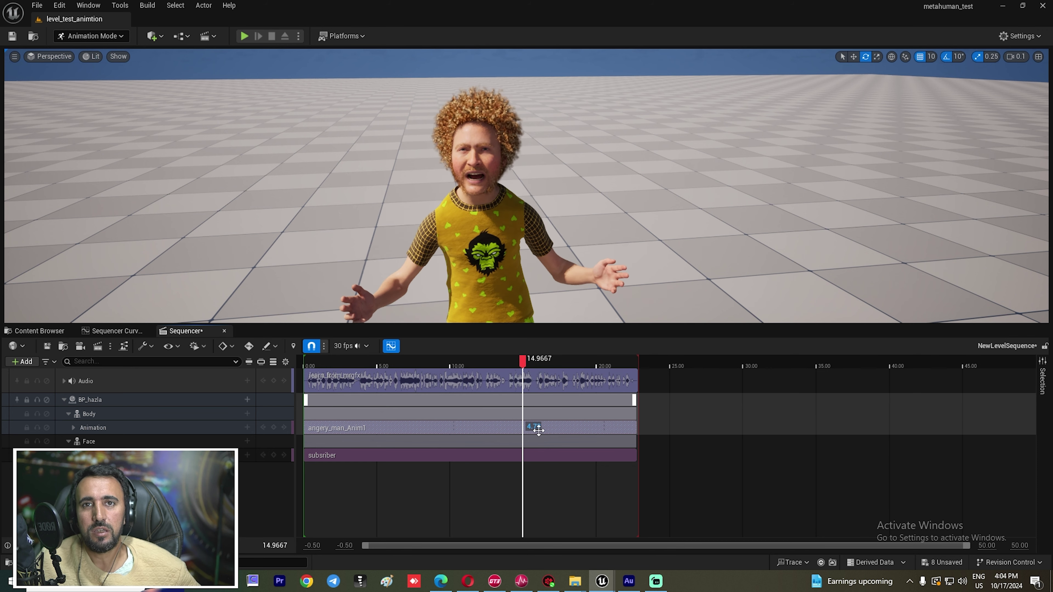
right_click(524, 430)
mouse_move(568, 228)
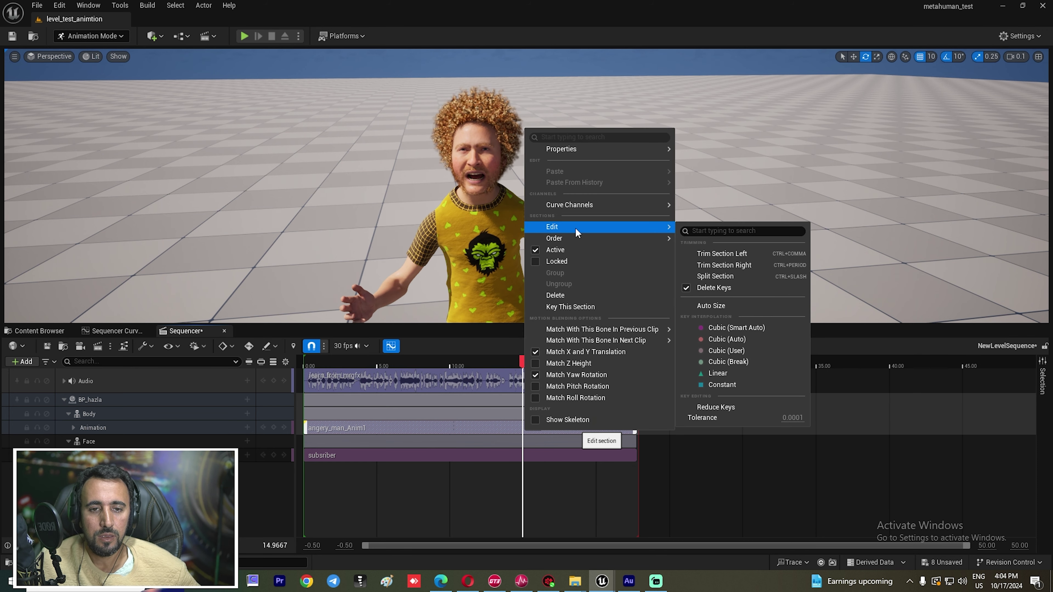
click(728, 277)
drag(502, 431, 602, 430)
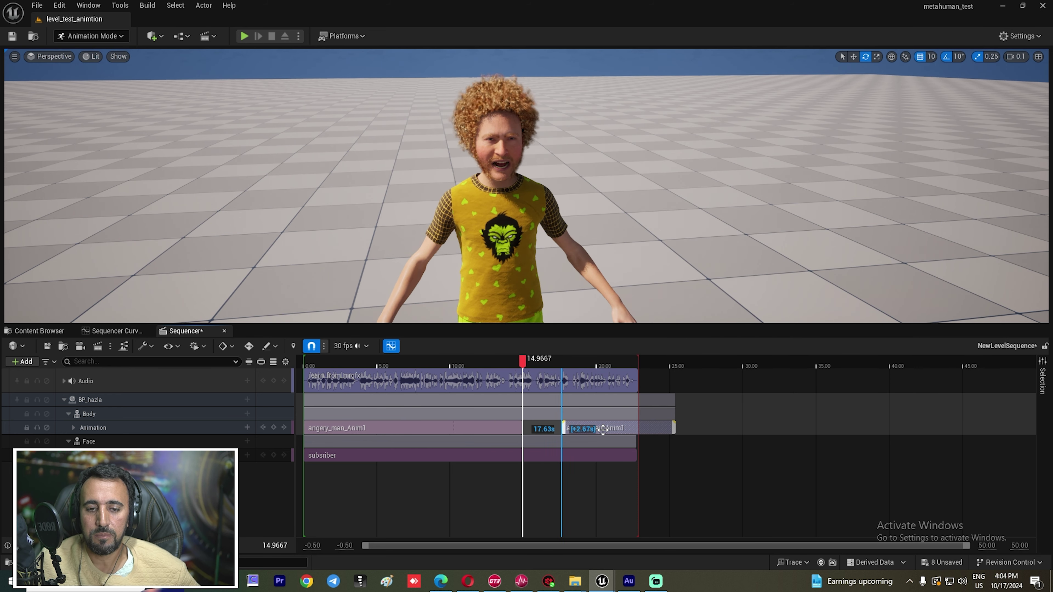
click(586, 364)
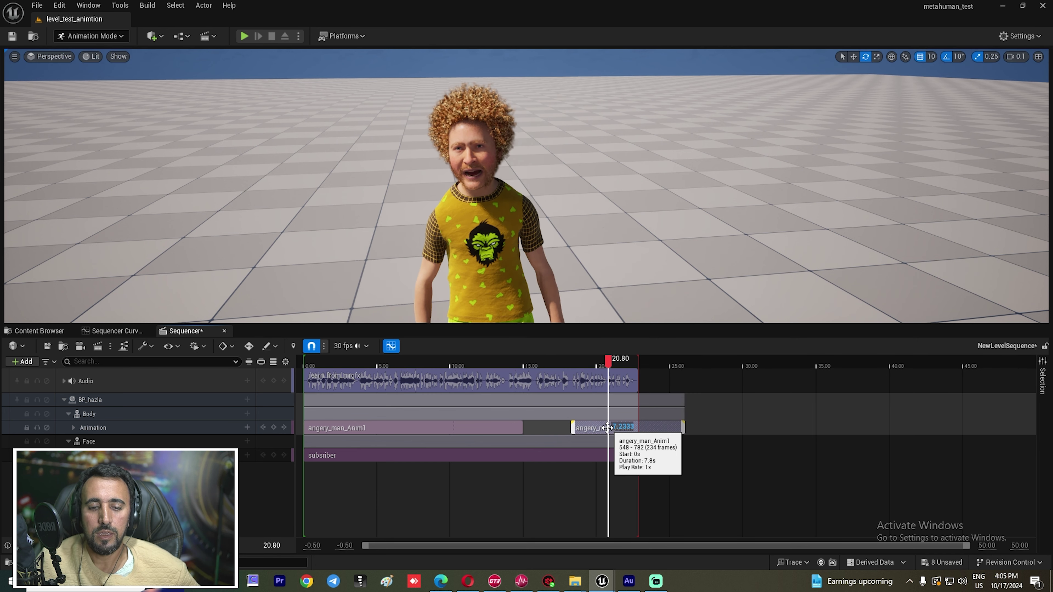
- Undo the split and the move of the angery_man_Anim1 body section
key(ctrl+z)
key(ctrl+z)
key(ctrl+z)
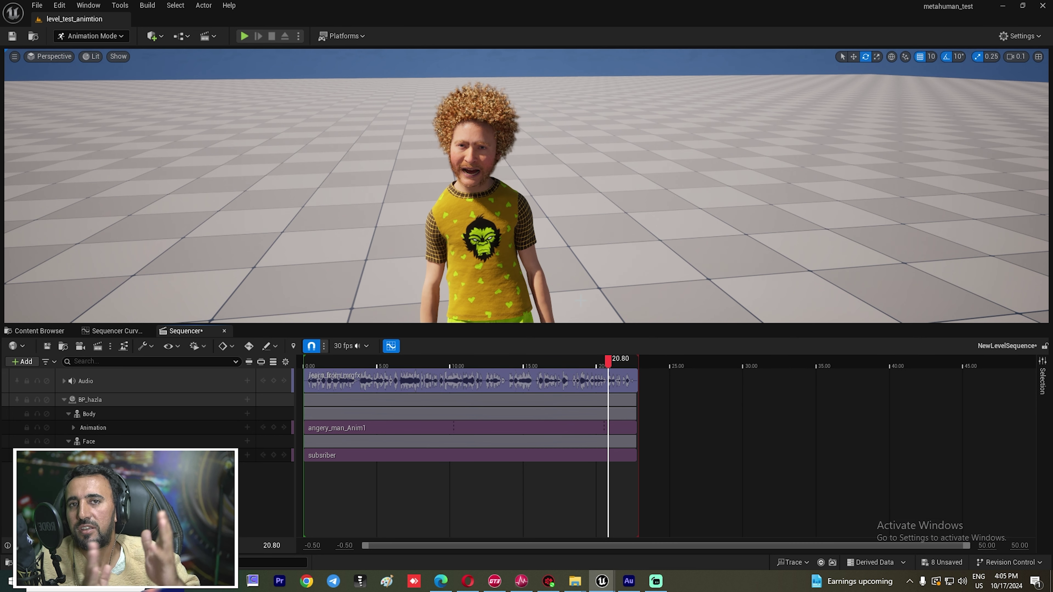
- Play the talking animation again from the start of the sequence
drag(400, 367, 305, 366)
key(space)
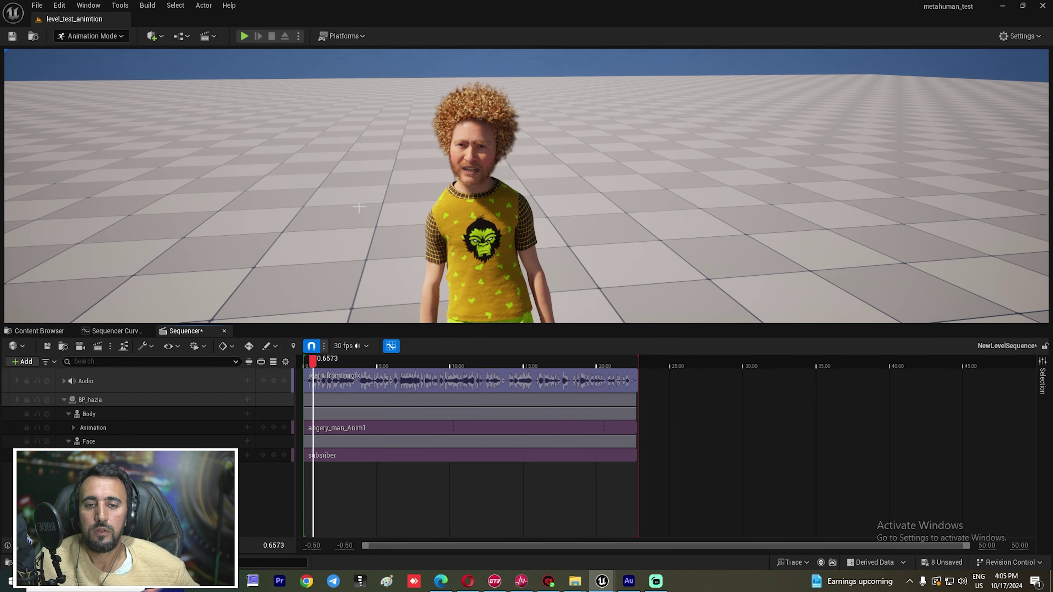